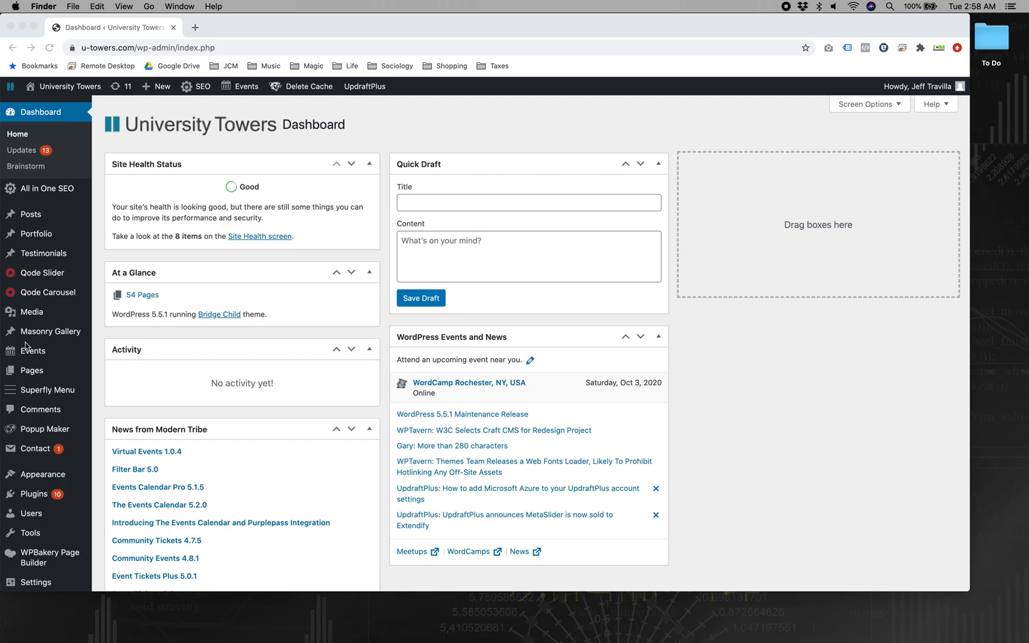
- Open the Popup Maker list of all popups and look through the existing entries
click(42, 435)
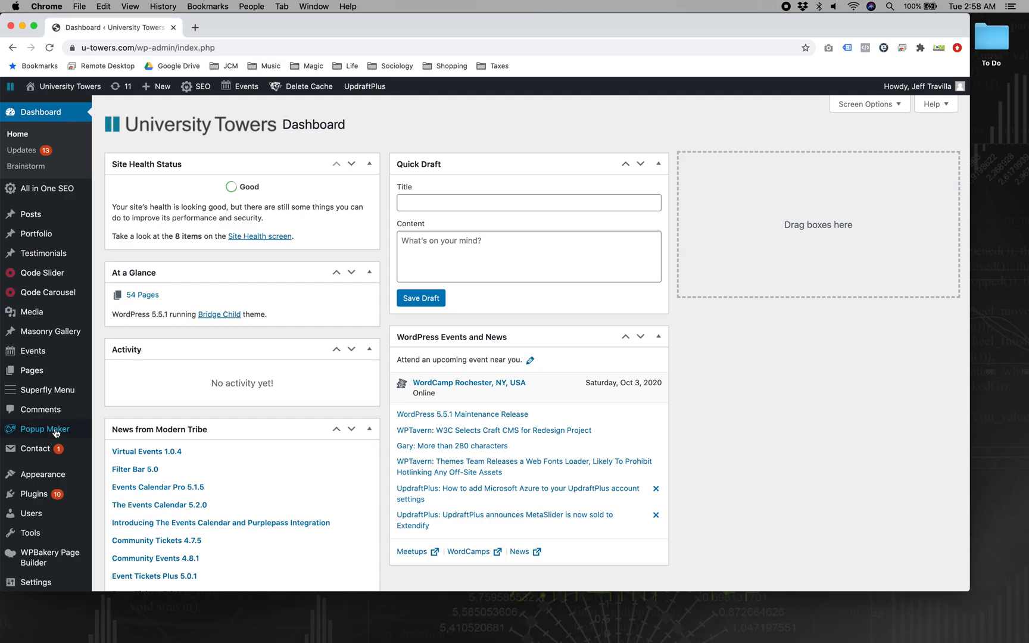
click(56, 433)
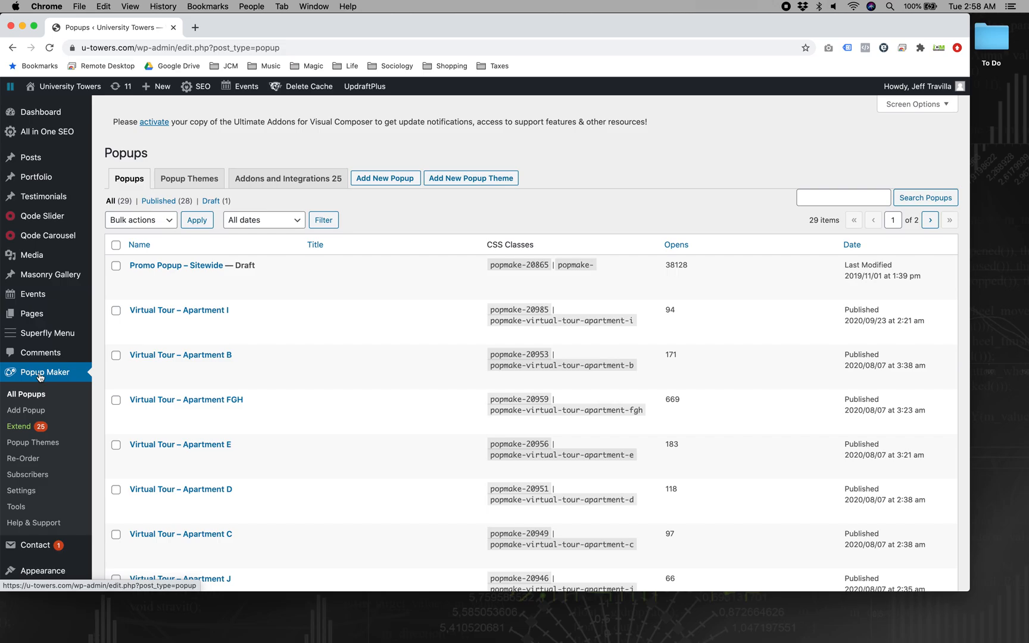
scroll(335, 259, down, 5)
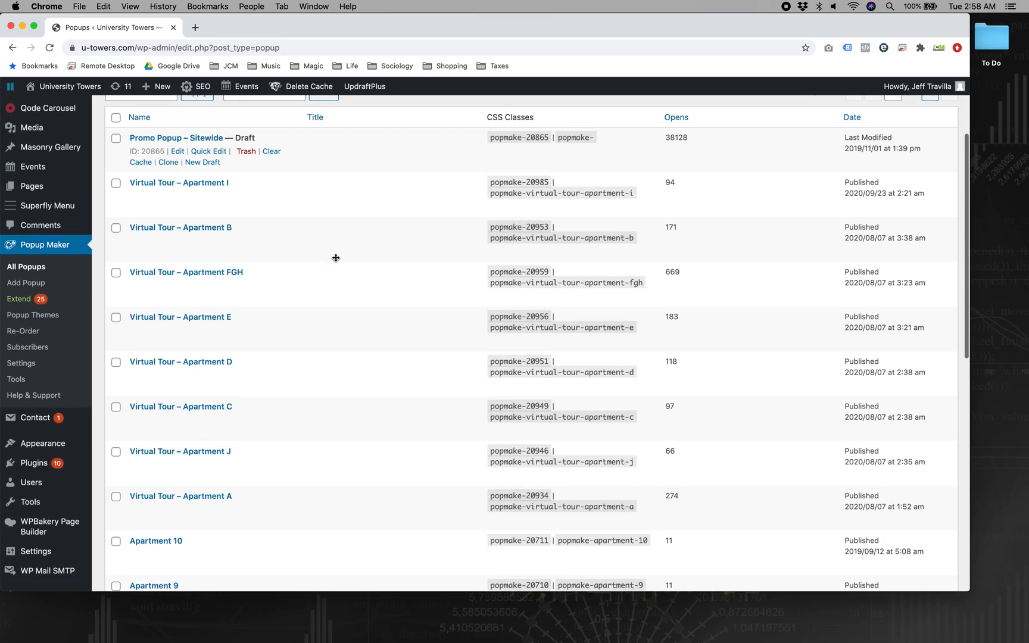
scroll(336, 258, down, 5)
scroll(335, 258, up, 10)
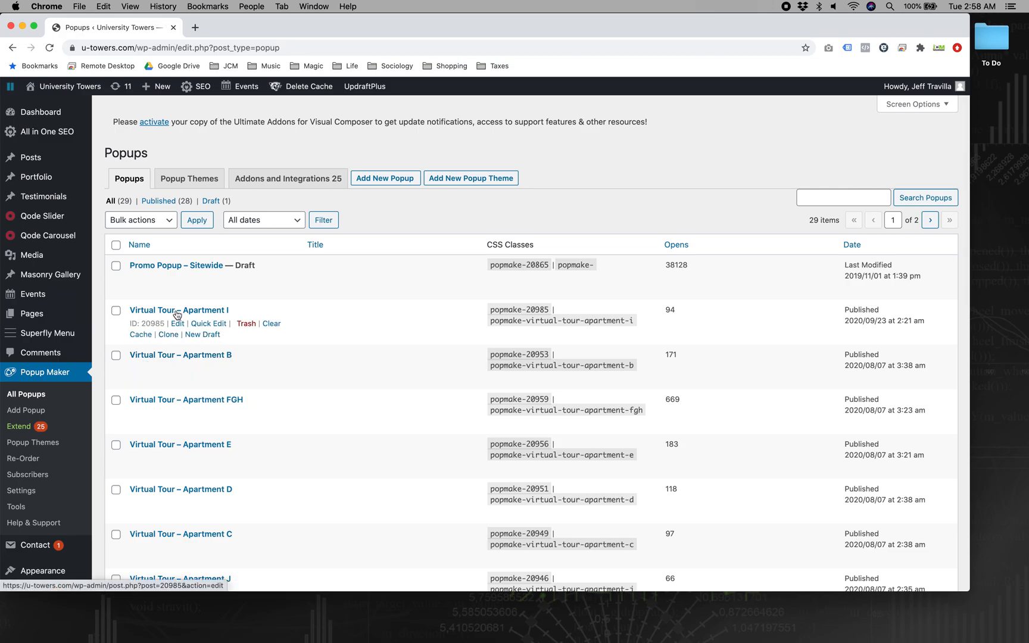
mouse_move(179, 367)
scroll(219, 310, down, 6)
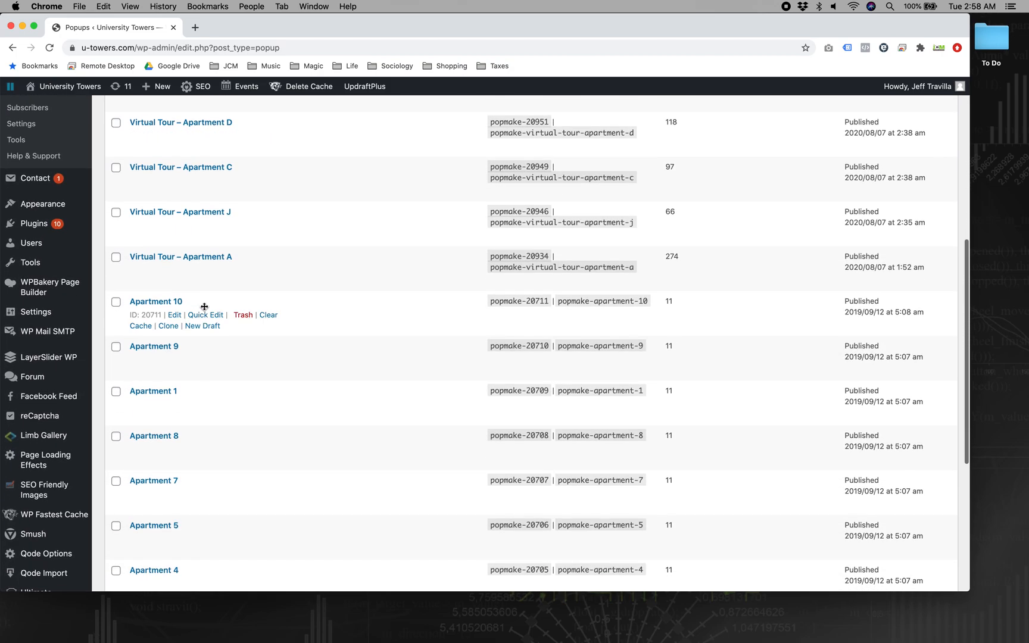
scroll(235, 310, down, 3)
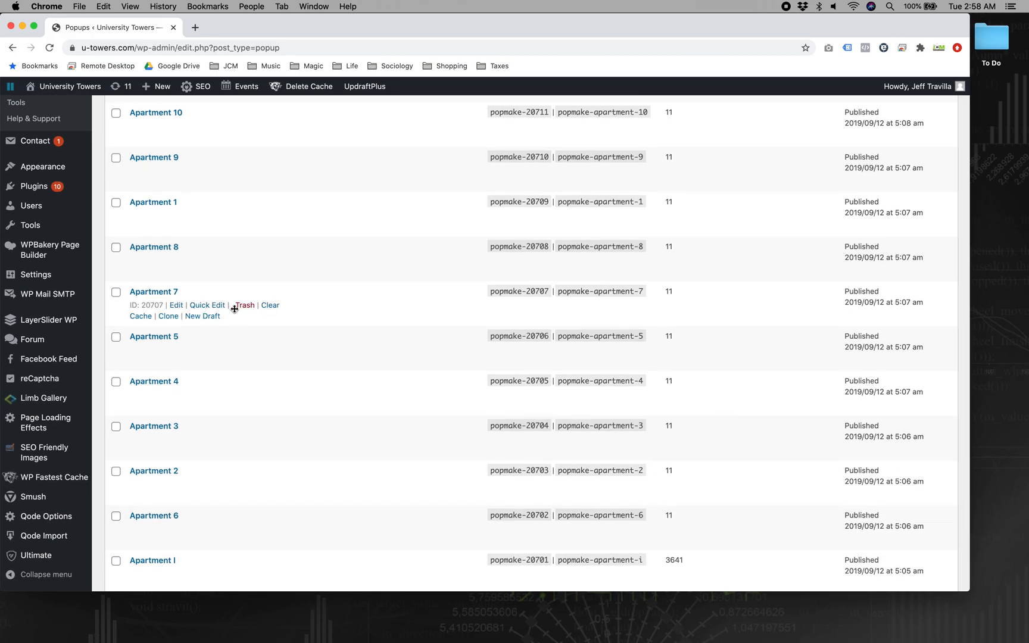
scroll(235, 309, up, 12)
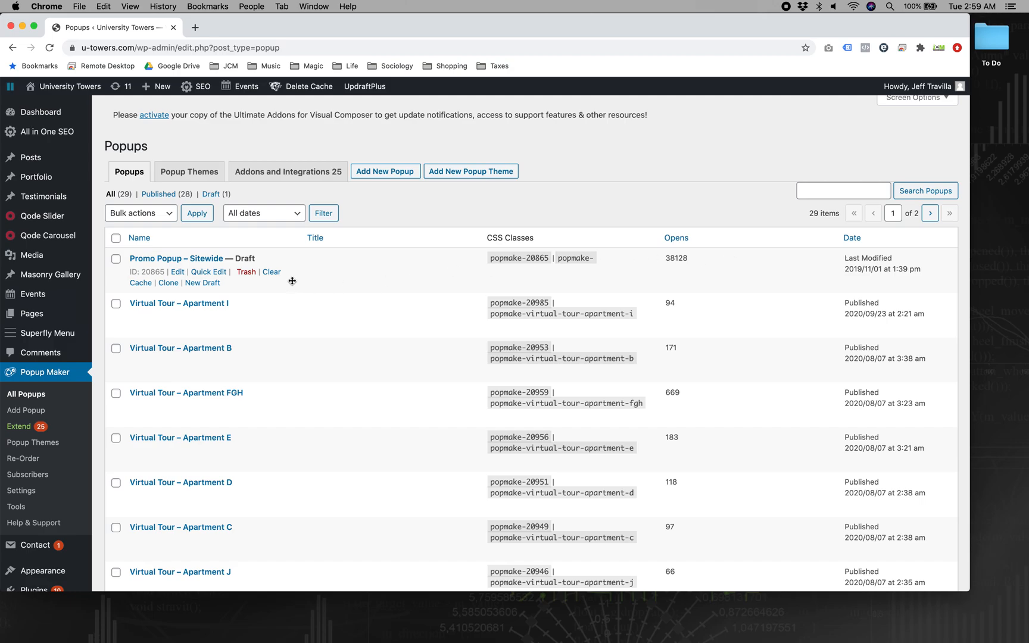
- Open the draft popup "Promo Popup – Sitewide" for editing
click(189, 260)
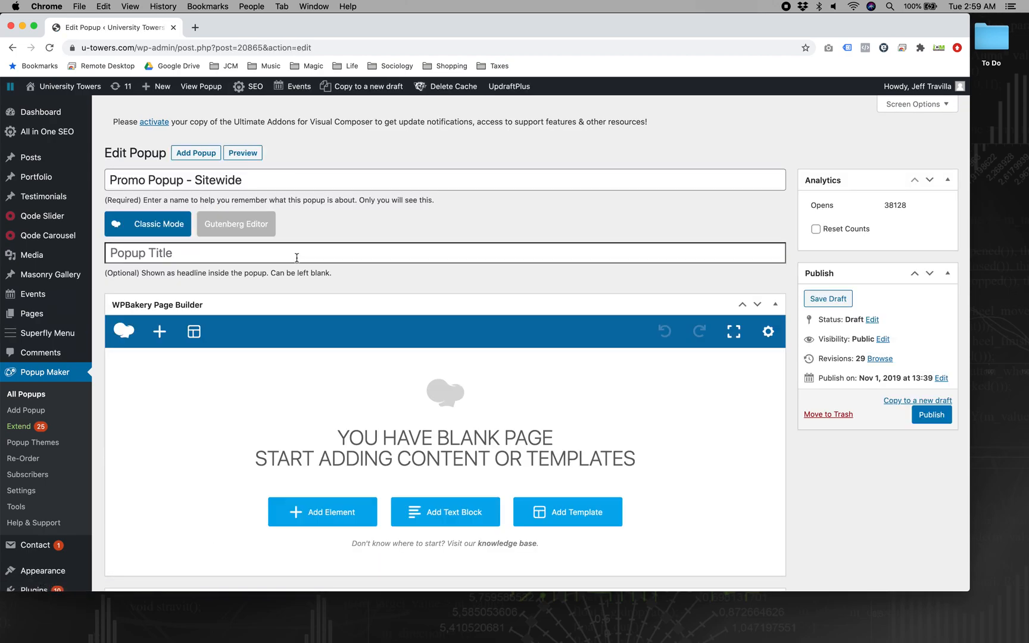
scroll(297, 257, down, 3)
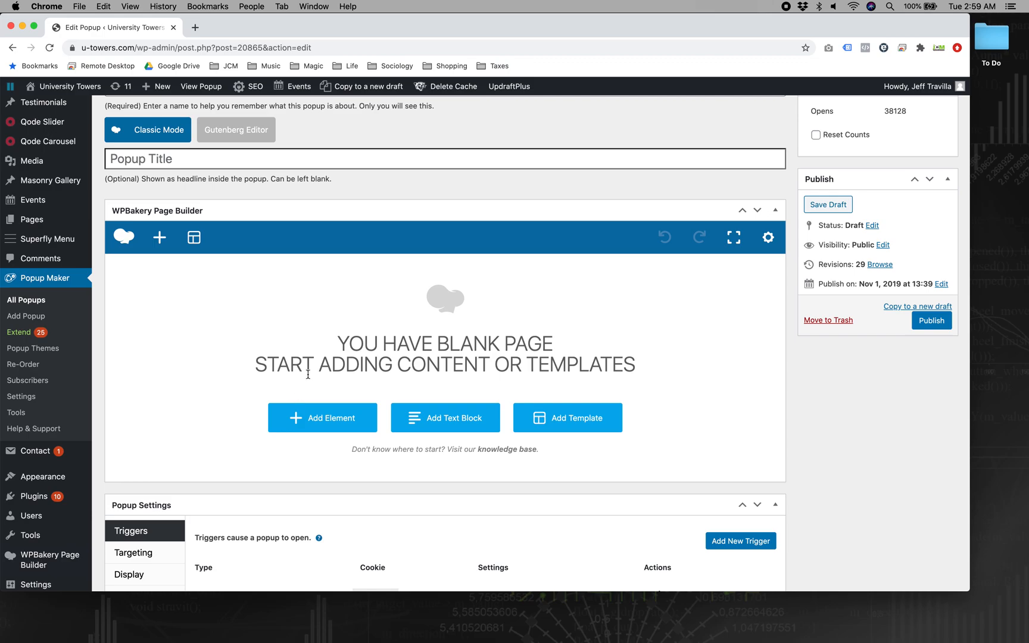
mouse_move(37, 558)
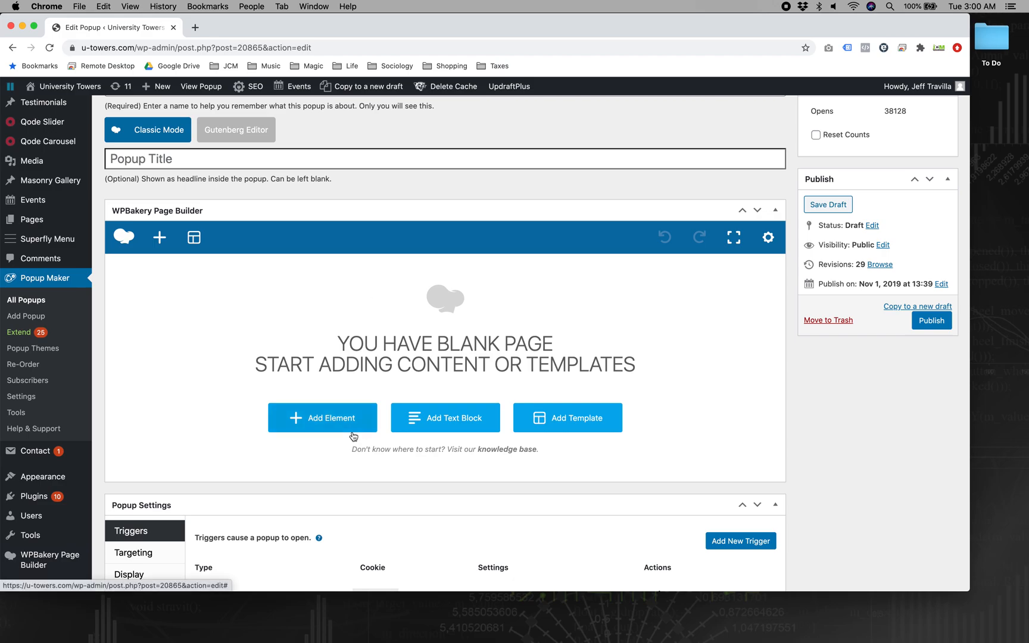
- Delete the popup's existing Time Delay / Auto Open trigger and its On Popup Open cookie
scroll(354, 436, down, 5)
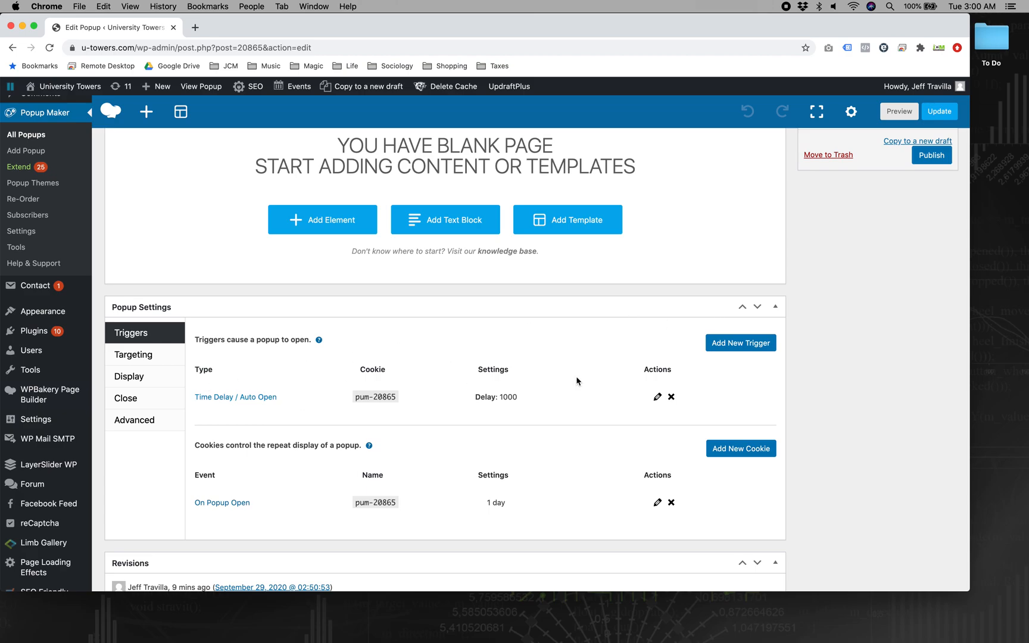
click(671, 397)
click(587, 113)
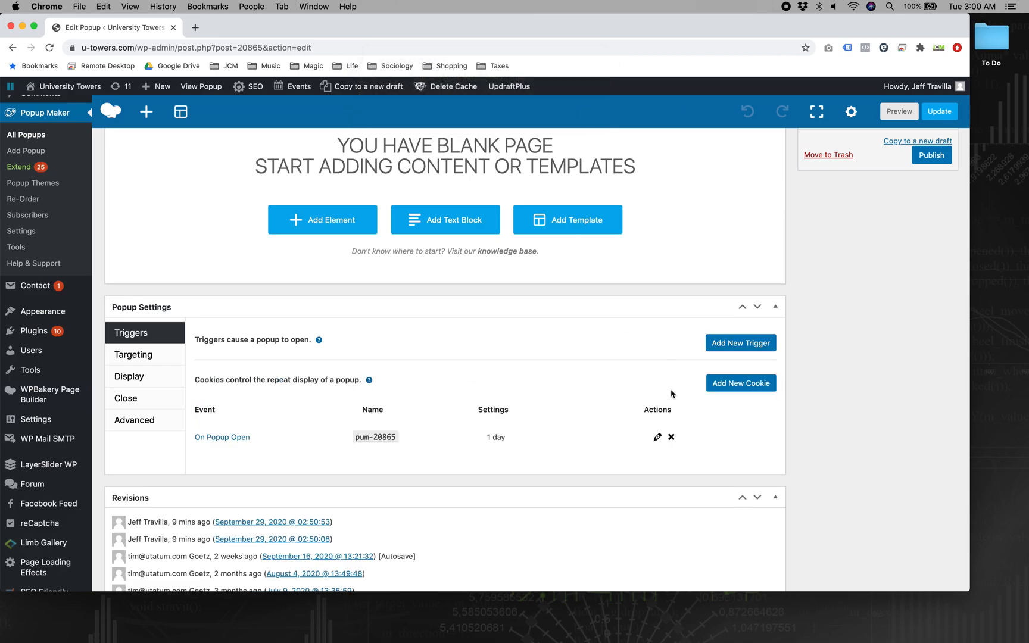
click(671, 439)
click(590, 113)
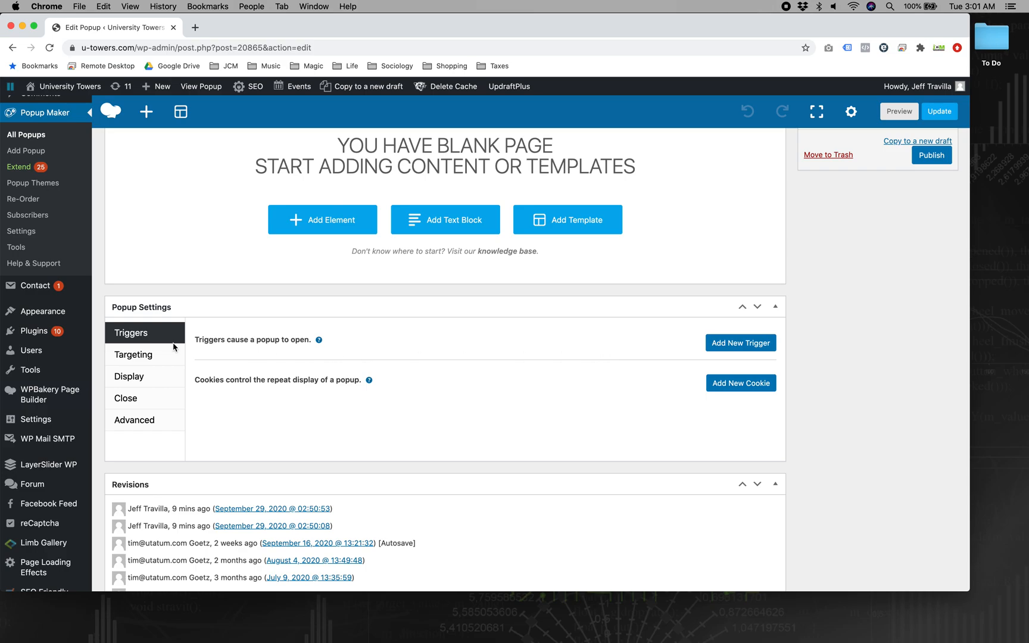
- Add a Time Delay / Auto Open trigger with a 1000 ms delay and an On Popup Close cookie
click(728, 344)
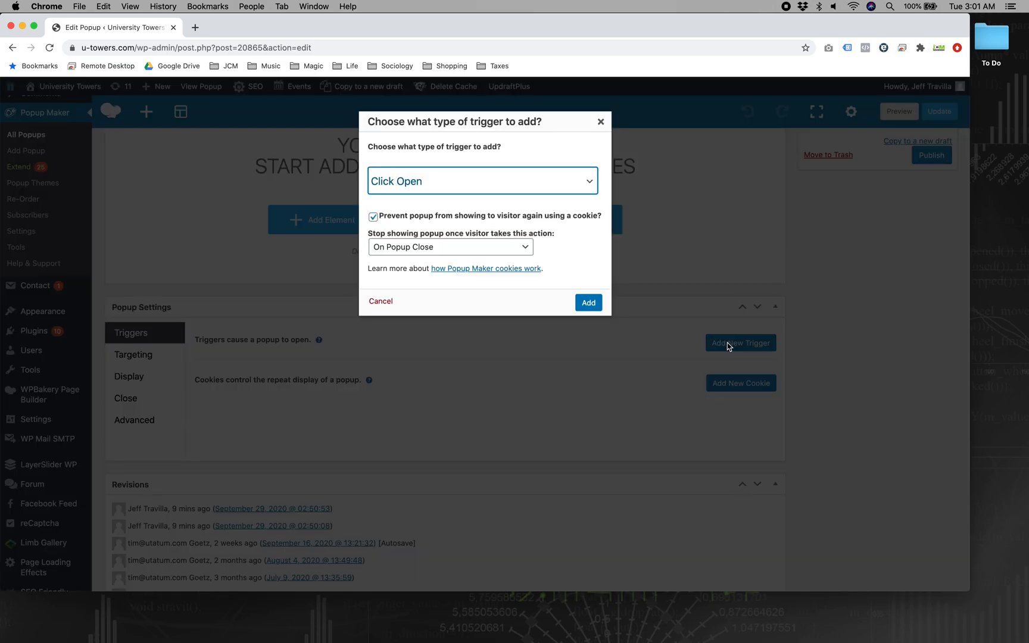
click(547, 185)
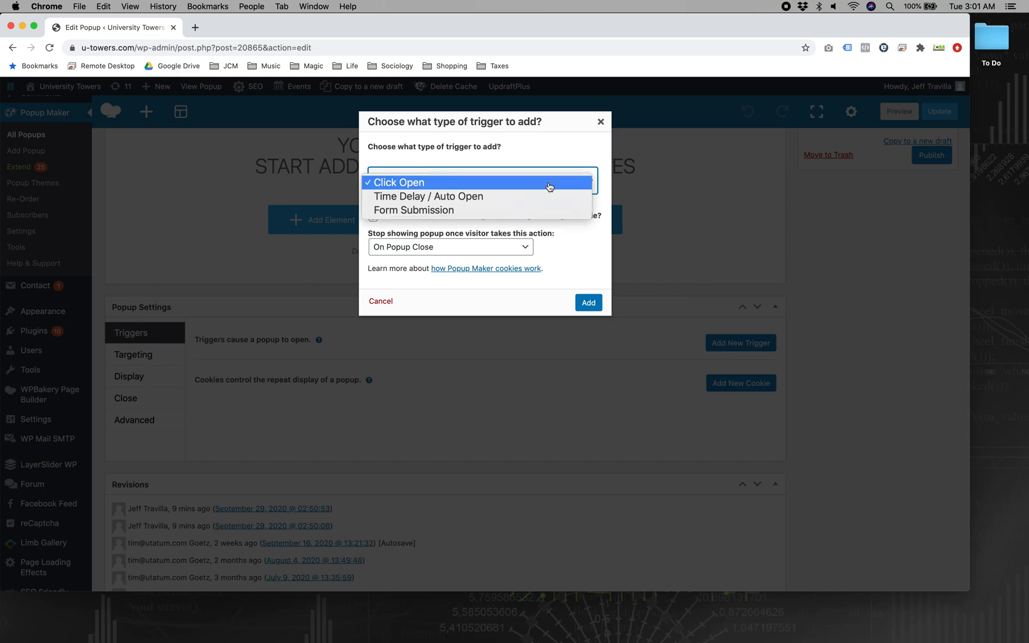
click(477, 200)
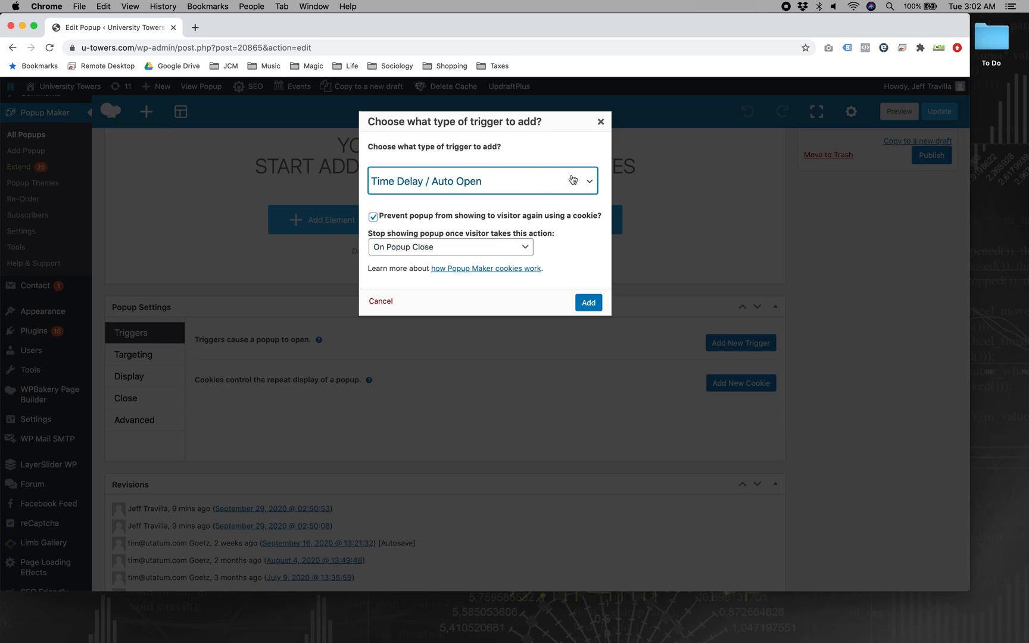
click(599, 302)
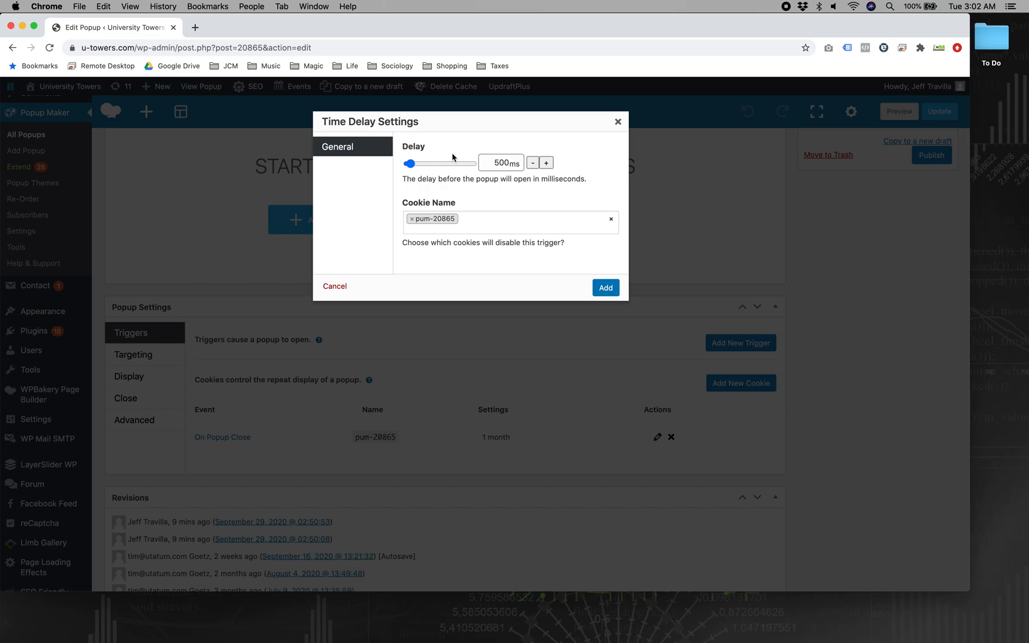
click(494, 160)
key(BackSpace)
text(10)
click(606, 288)
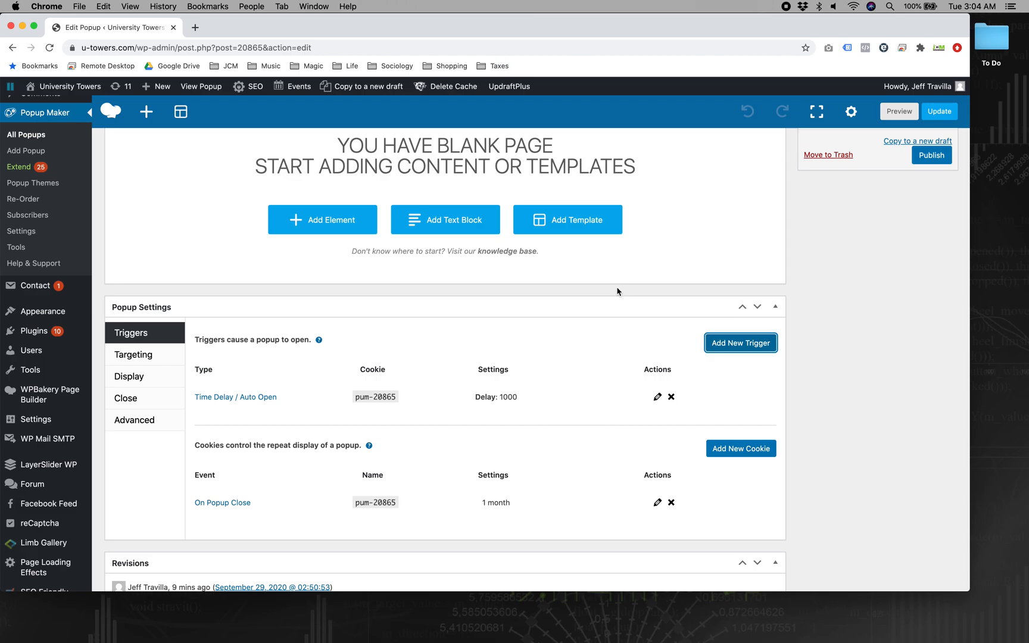
- Examine the popup's targeting options and the full list of available conditions without adding one
click(174, 356)
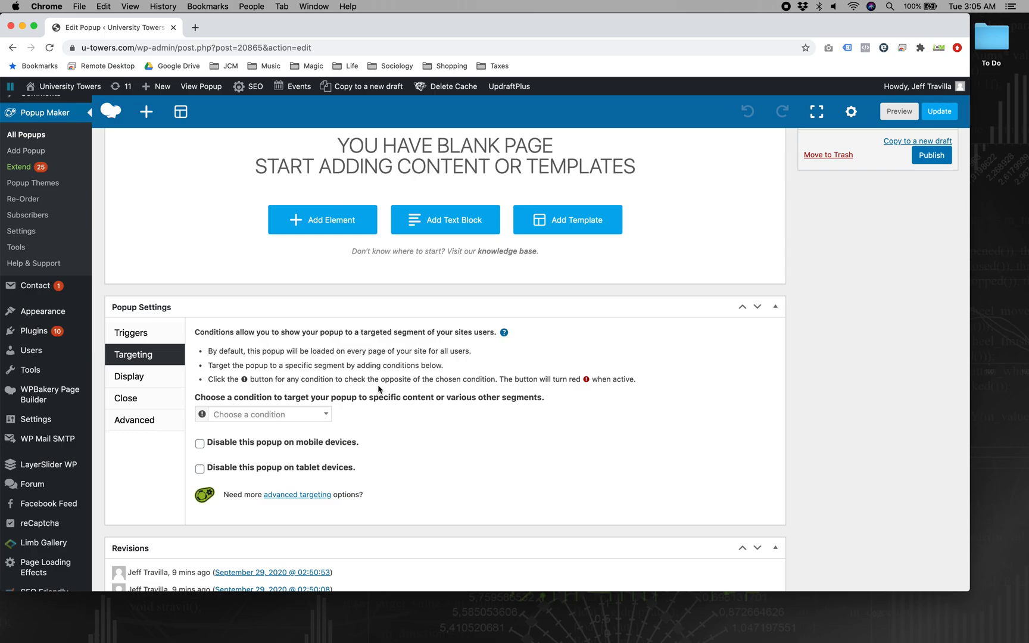
click(316, 415)
scroll(276, 471, down, 2)
scroll(268, 468, up, 2)
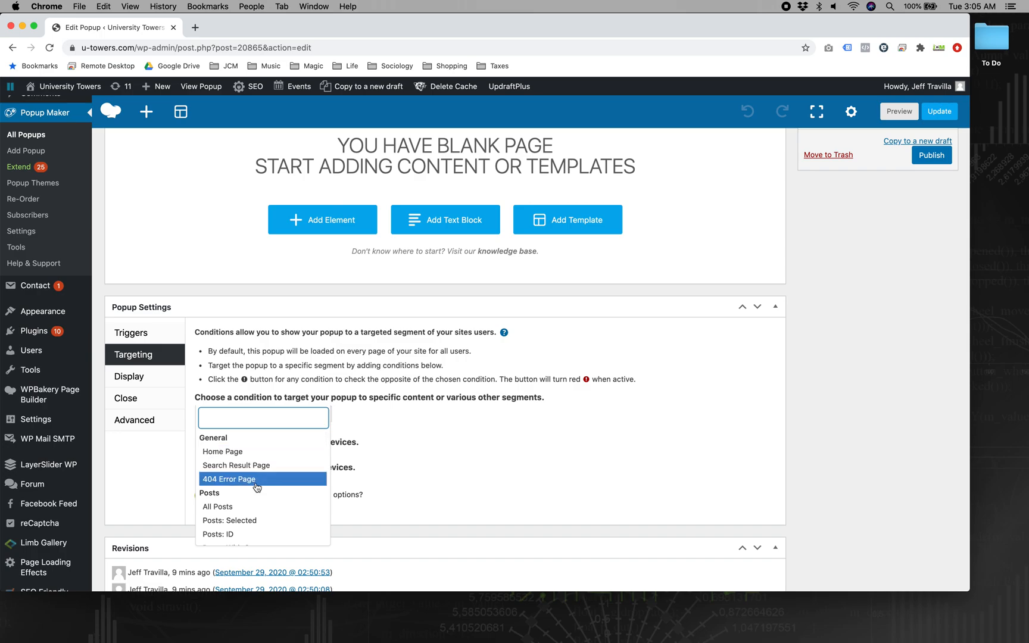
scroll(256, 489, down, 3)
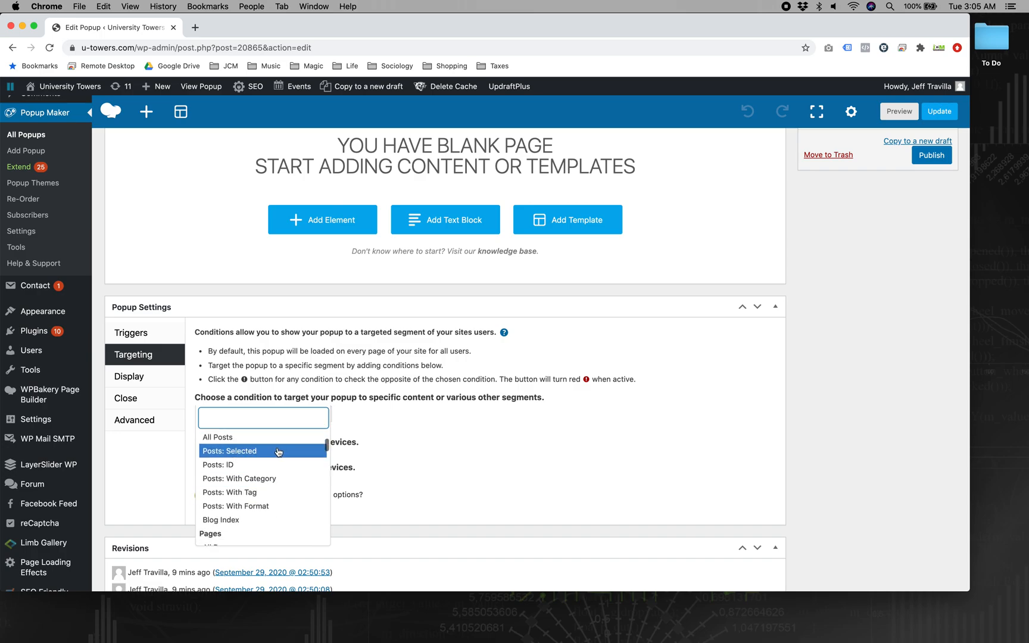
scroll(273, 487, down, 5)
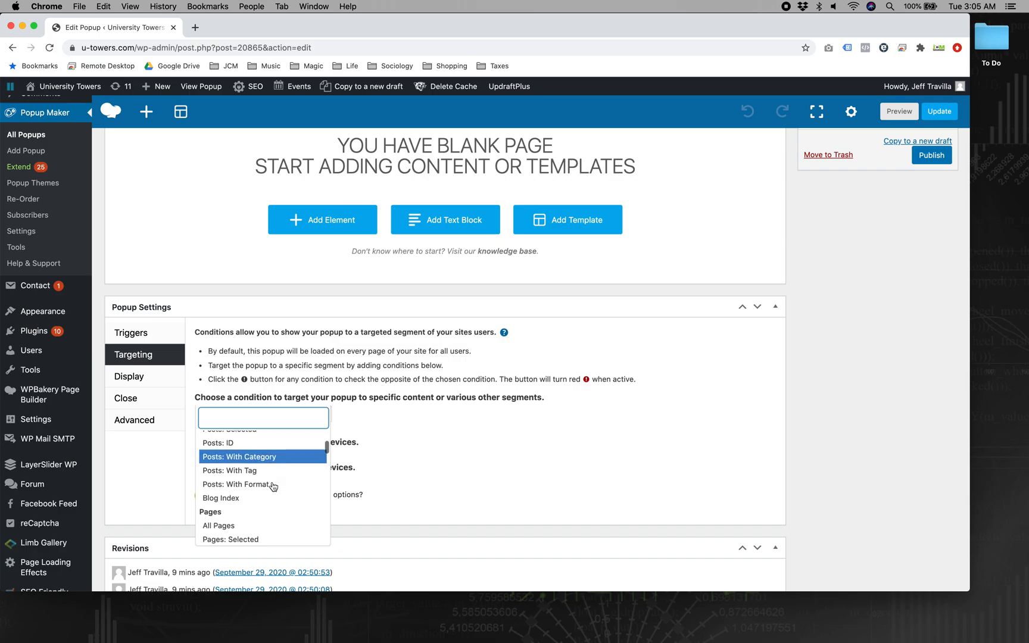
scroll(275, 485, down, 1)
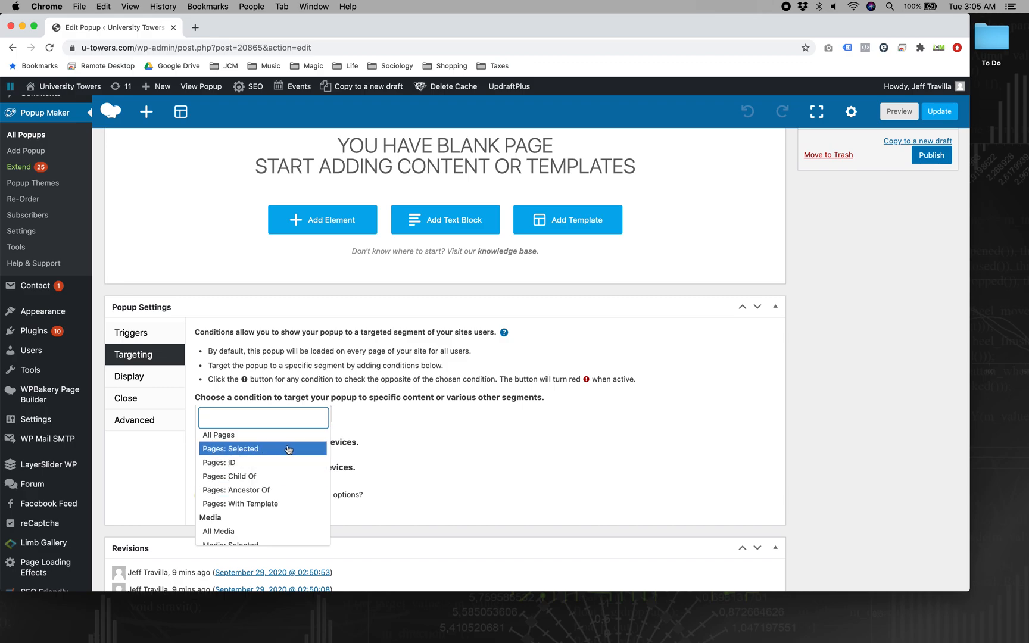
scroll(281, 462, down, 5)
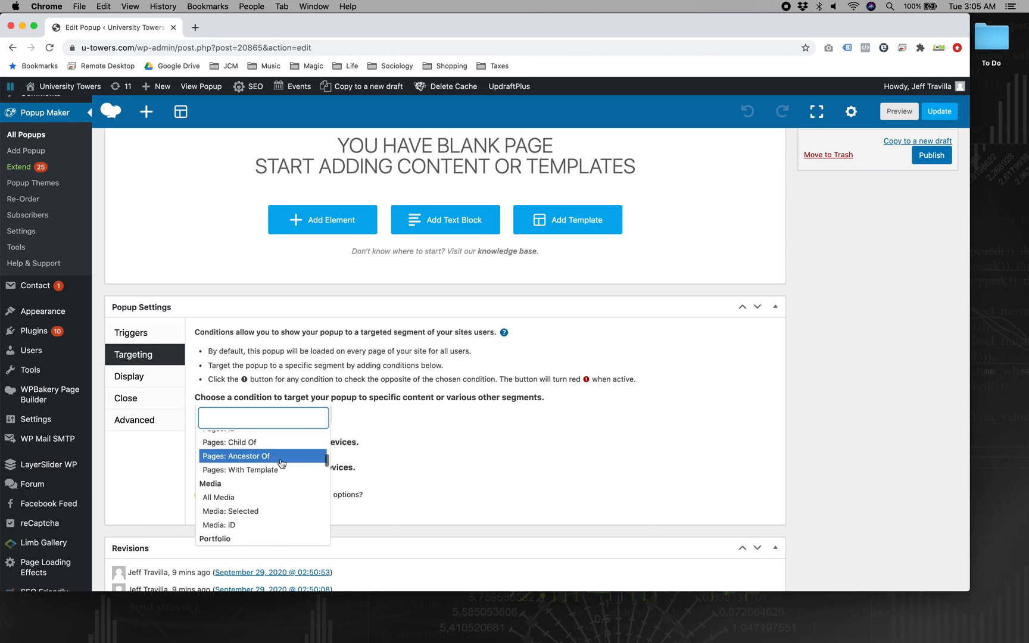
scroll(281, 463, down, 5)
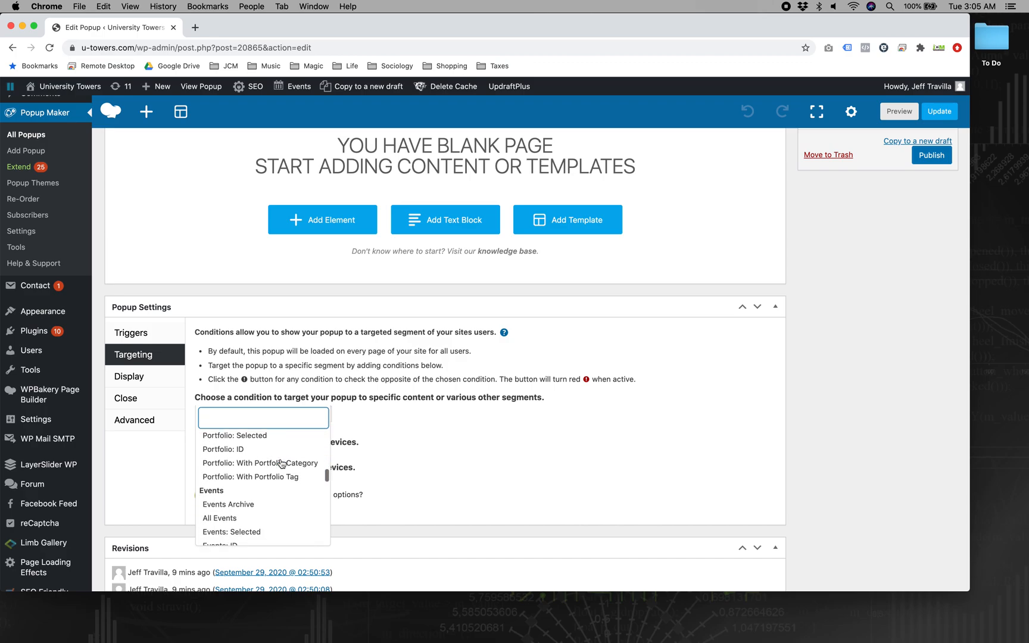
scroll(281, 464, down, 5)
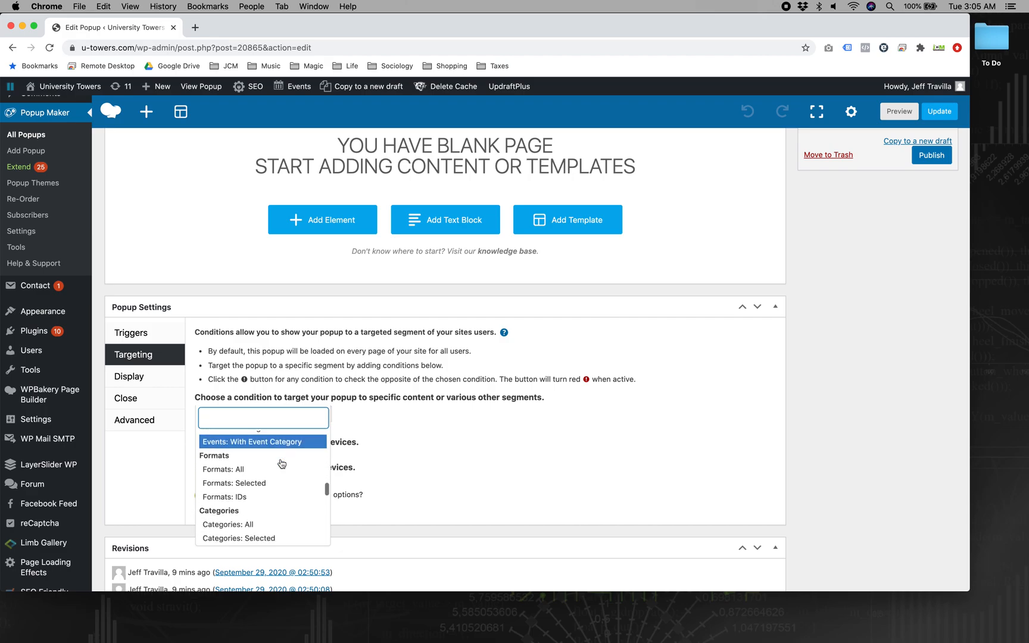
scroll(282, 463, down, 5)
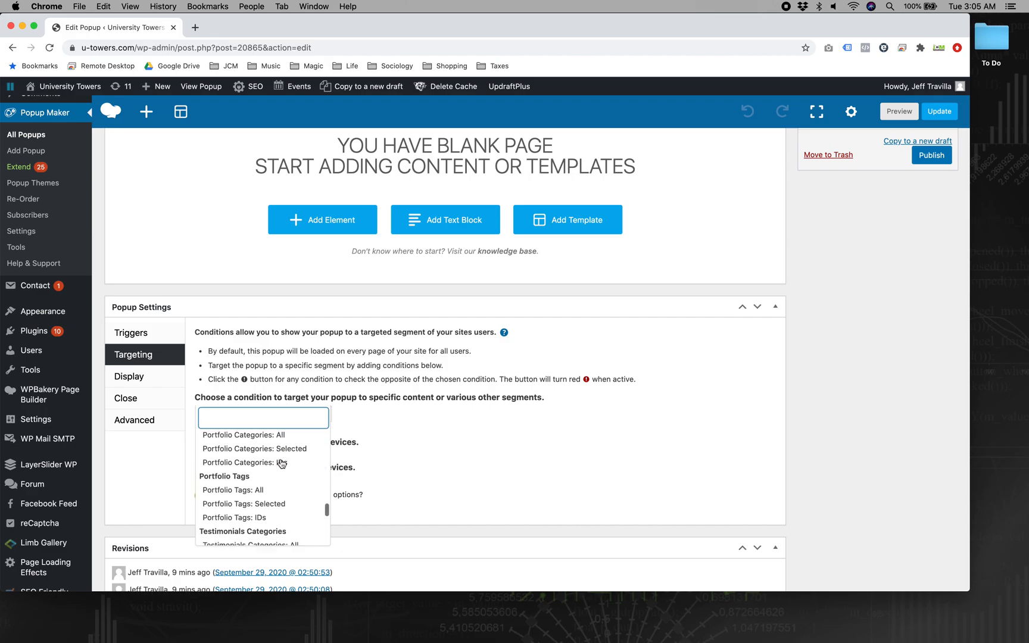
scroll(281, 463, down, 5)
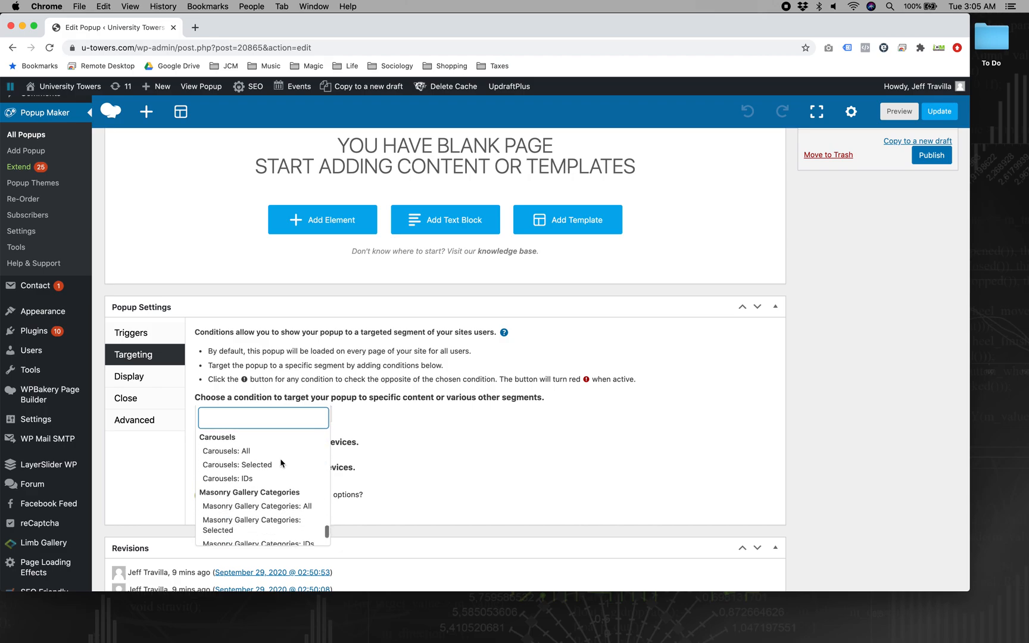
scroll(281, 463, down, 2)
scroll(281, 464, up, 20)
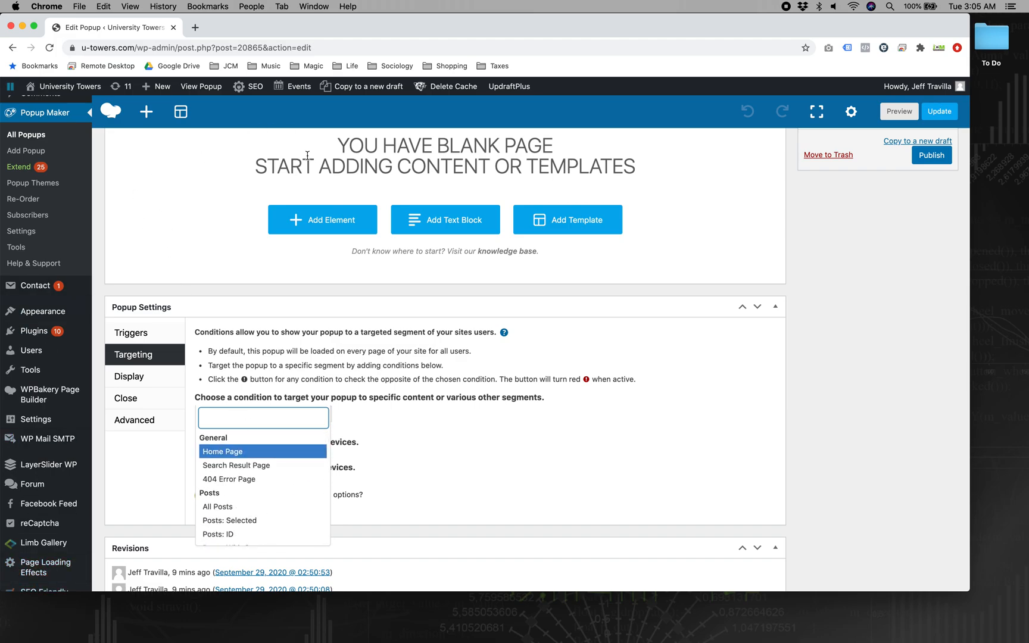
click(869, 382)
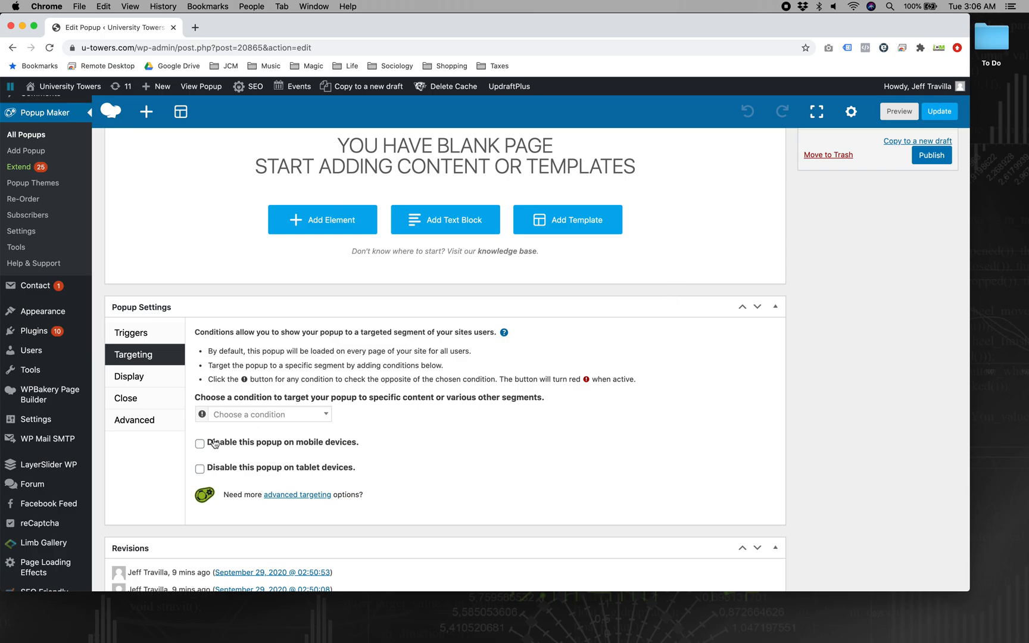
- Apply the Center Popup display preset and check the available popup themes, keeping Default Theme
click(185, 375)
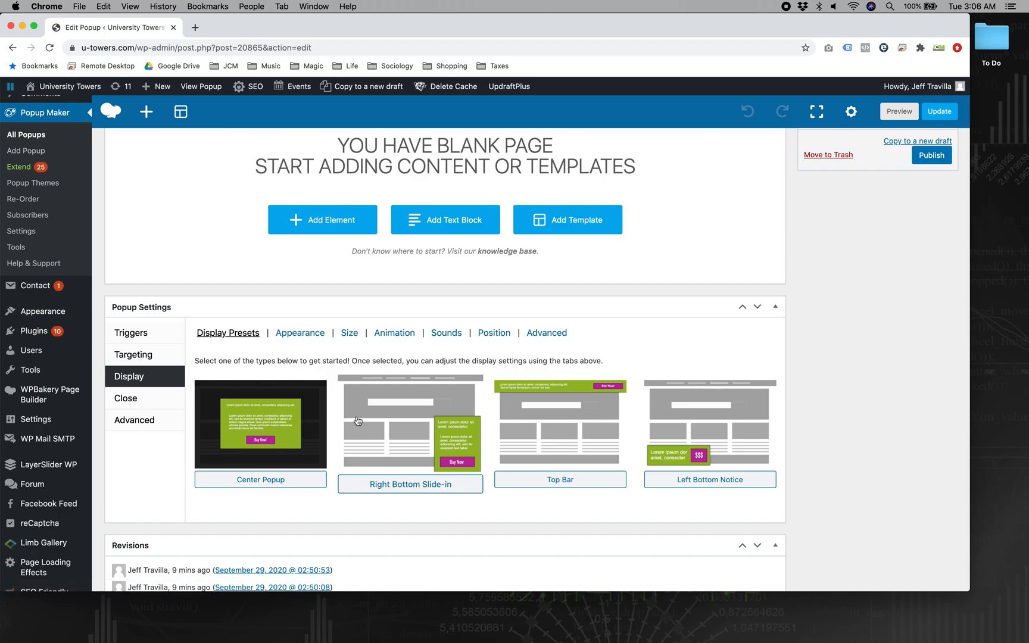
click(283, 434)
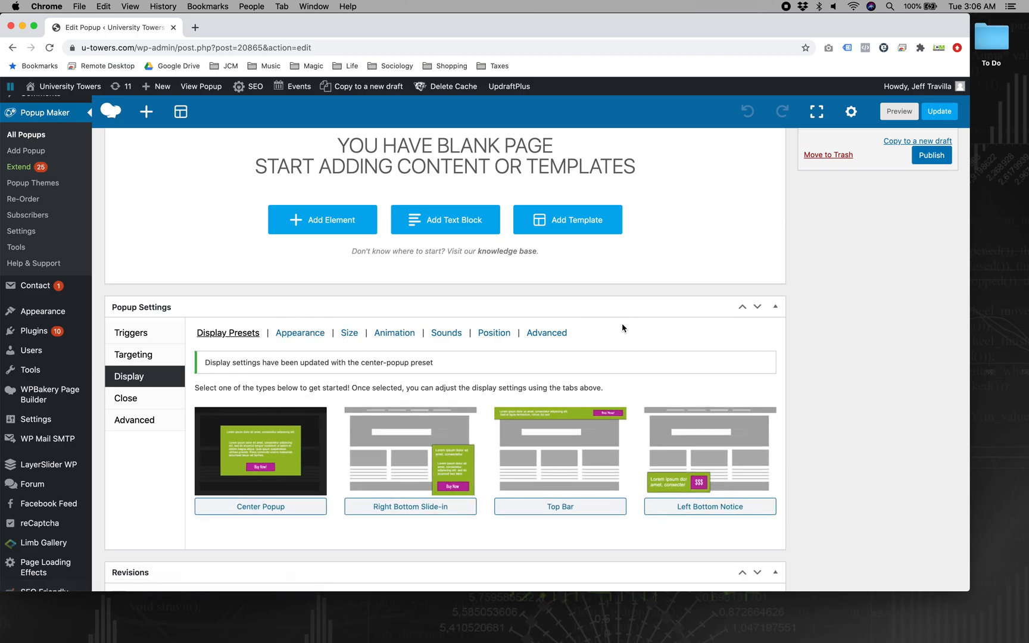
click(285, 339)
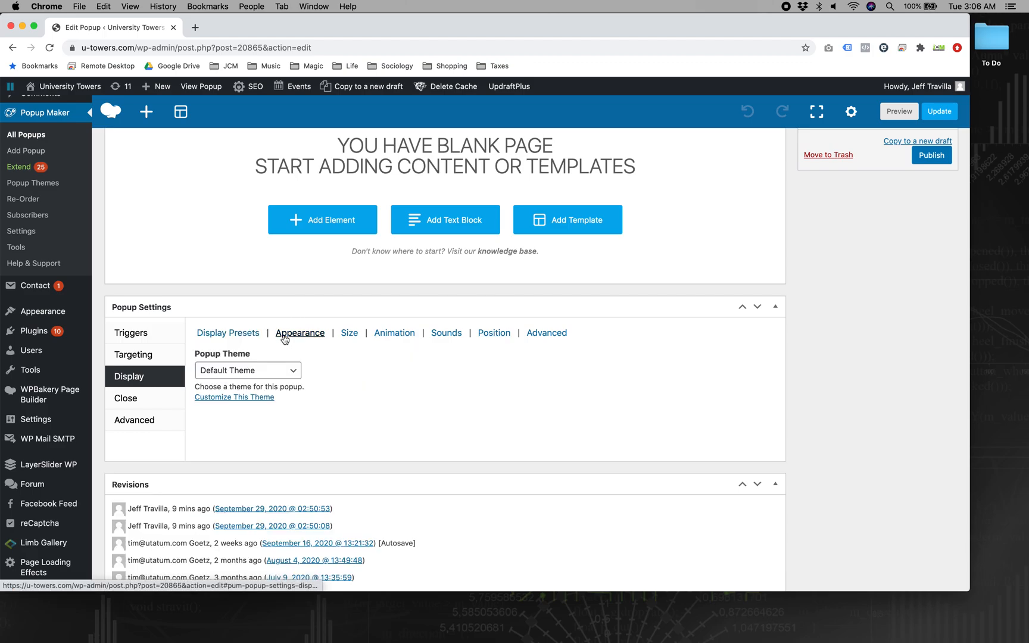
click(255, 370)
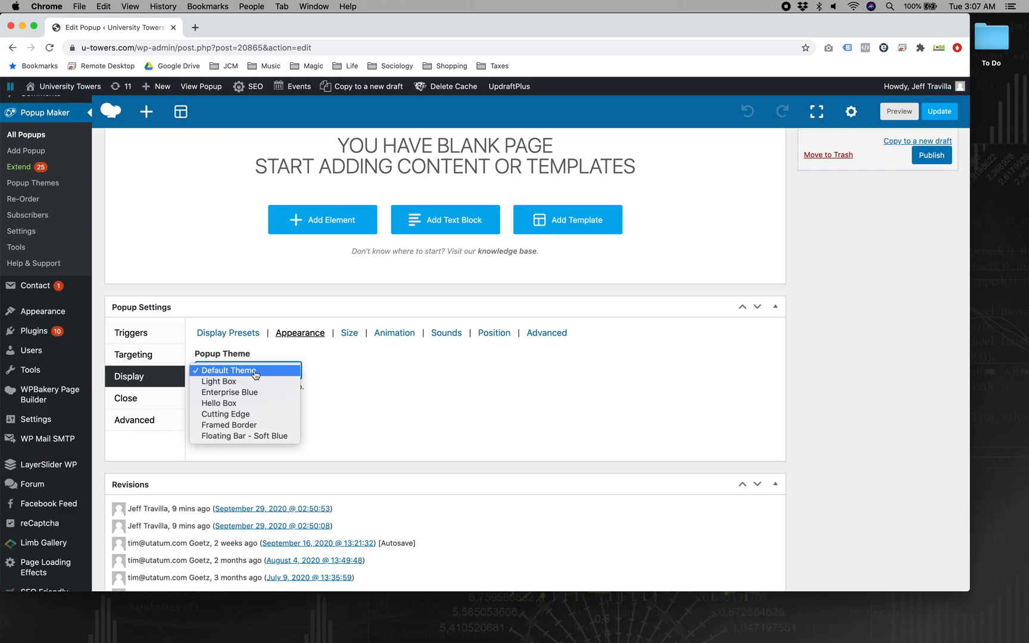
click(877, 372)
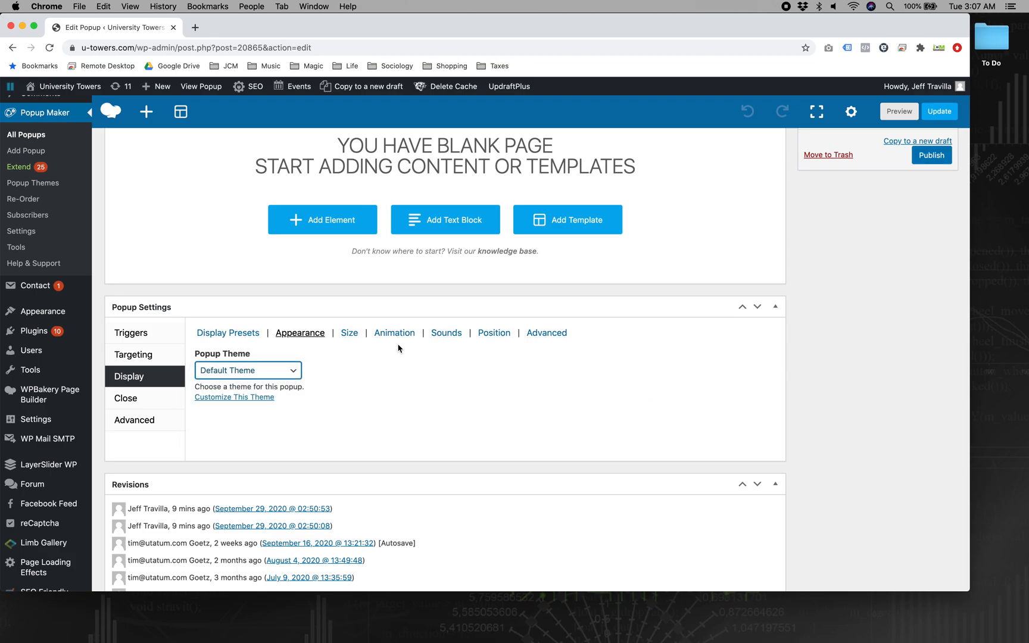
- Examine the popup's size choices and animation types without changing them
click(346, 332)
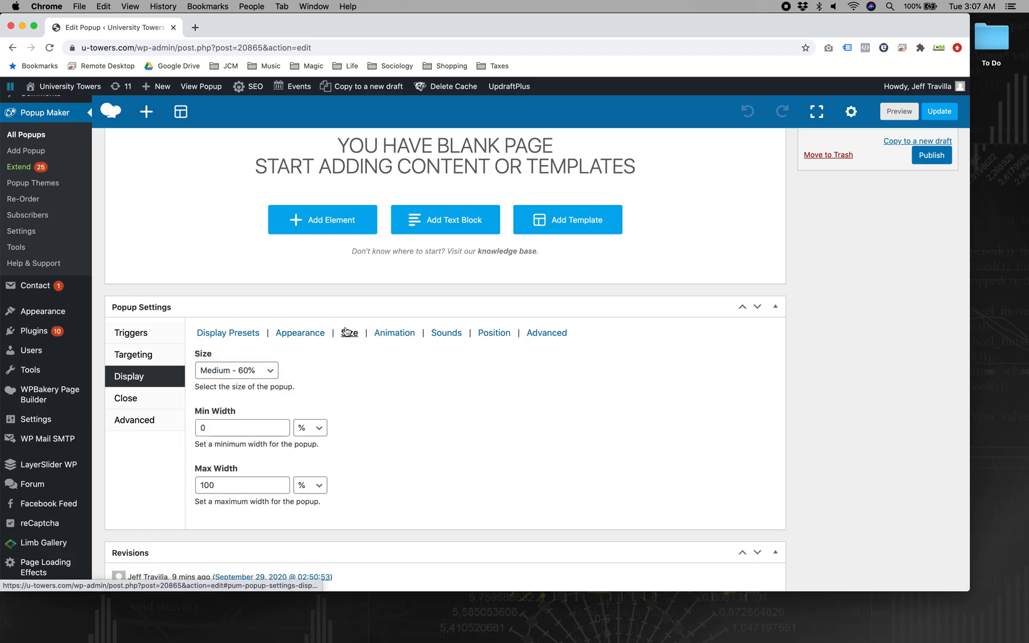
click(270, 370)
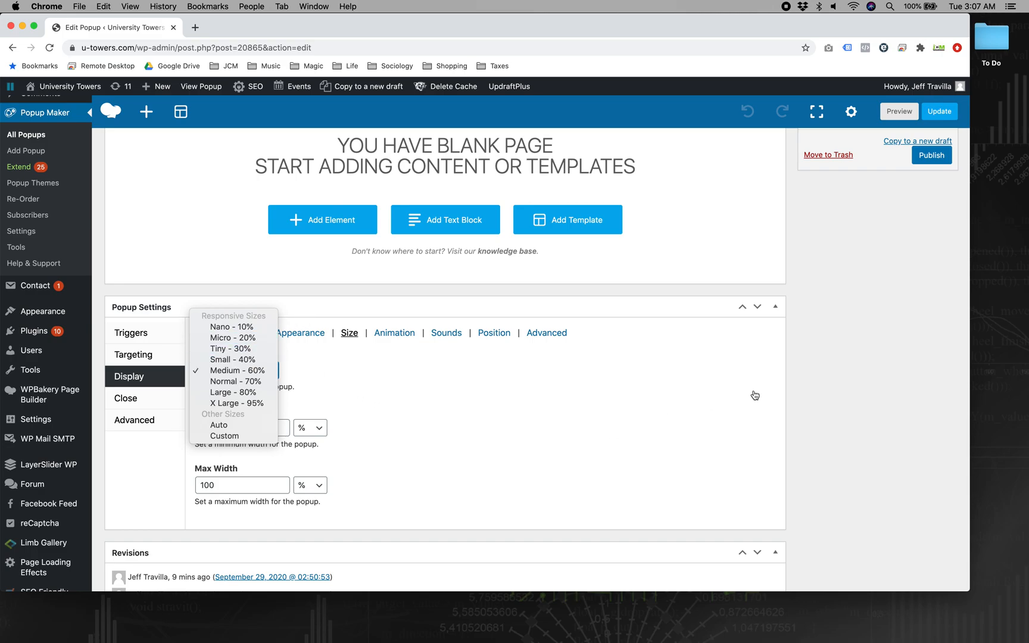
click(797, 387)
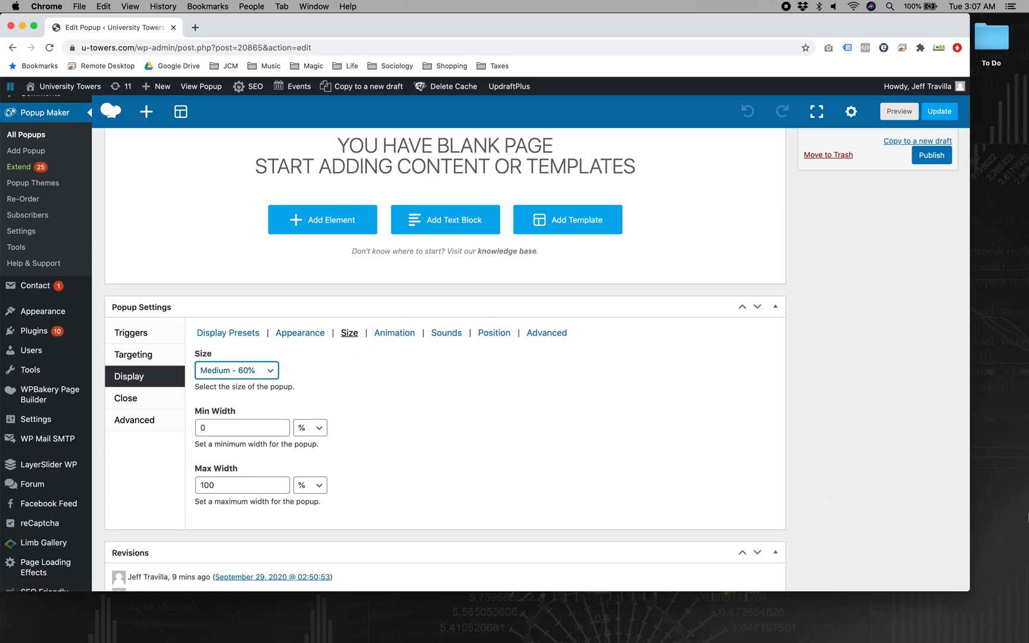
click(399, 332)
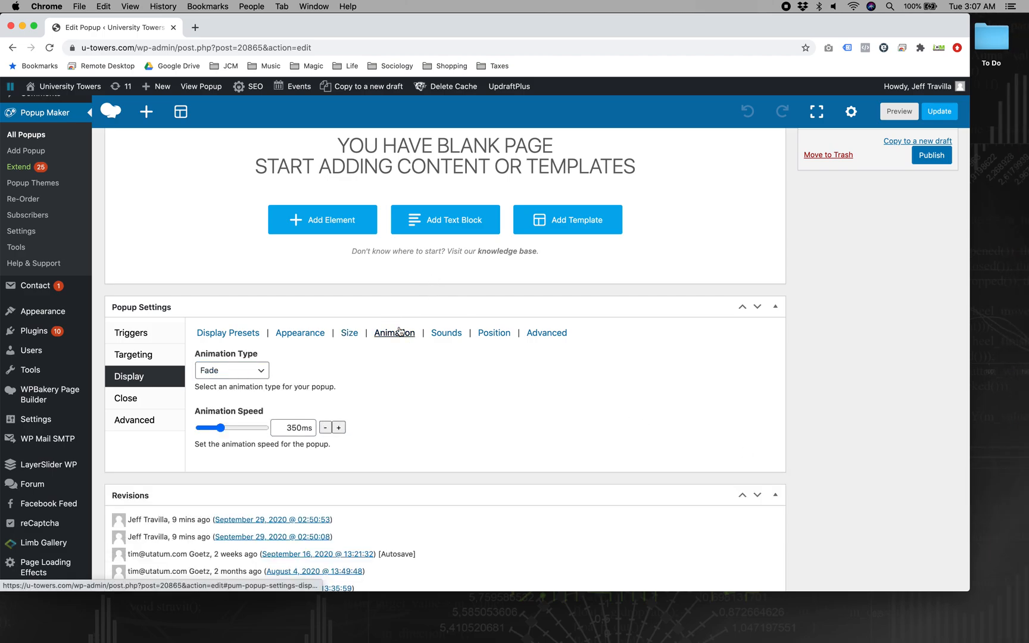
click(210, 371)
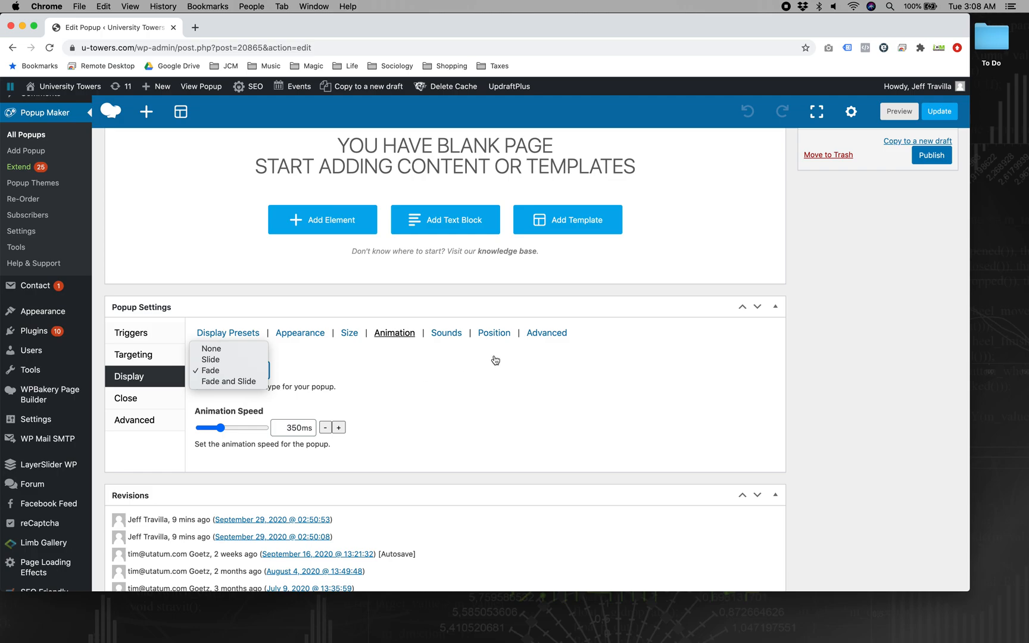
click(831, 398)
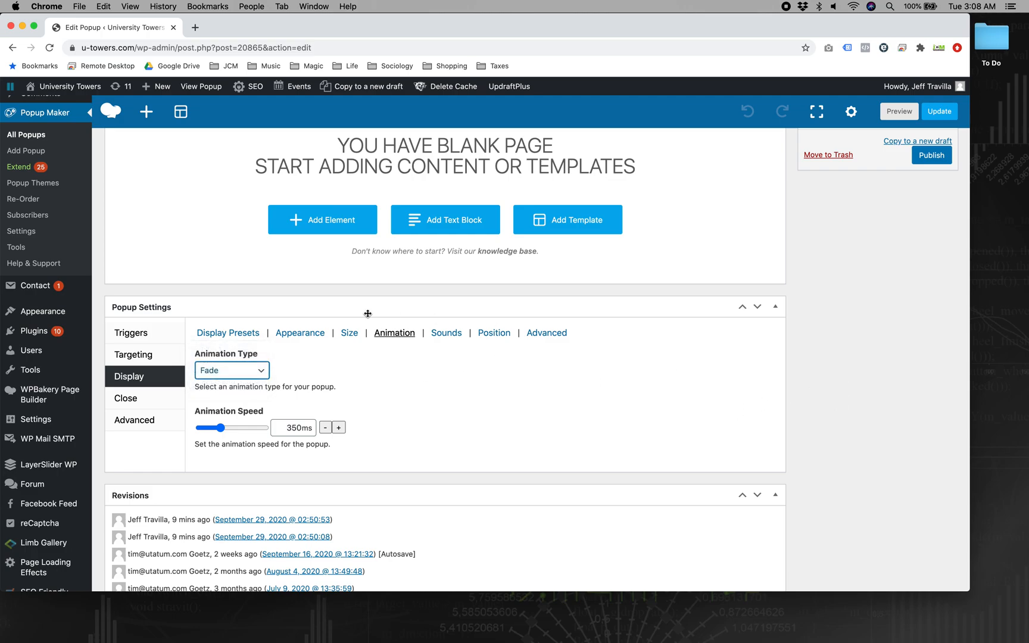
- Review the popup's opening sound, its location choices and the advanced display options
click(443, 335)
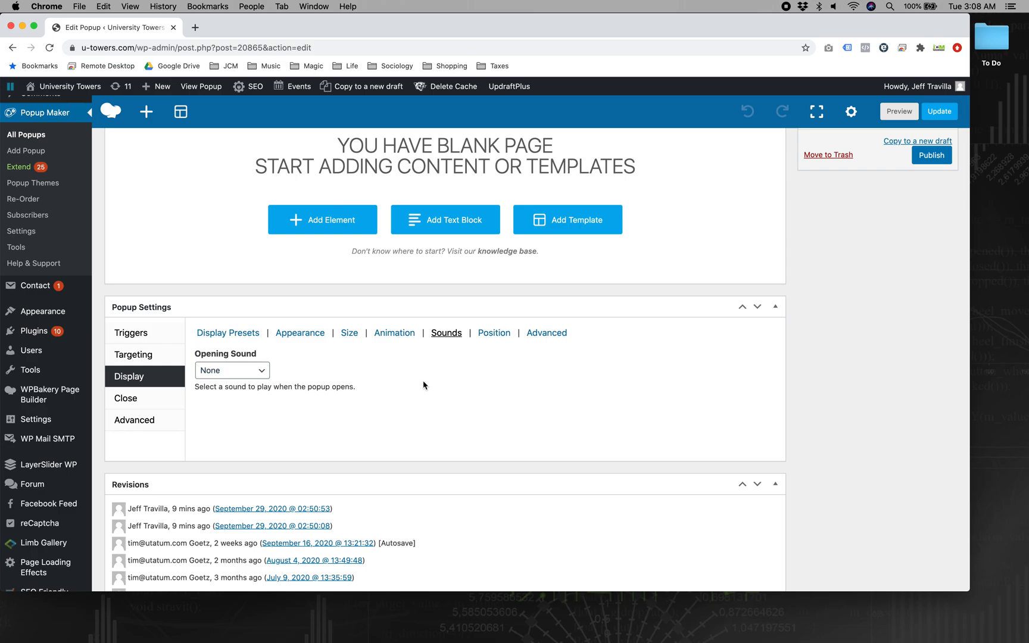
click(490, 335)
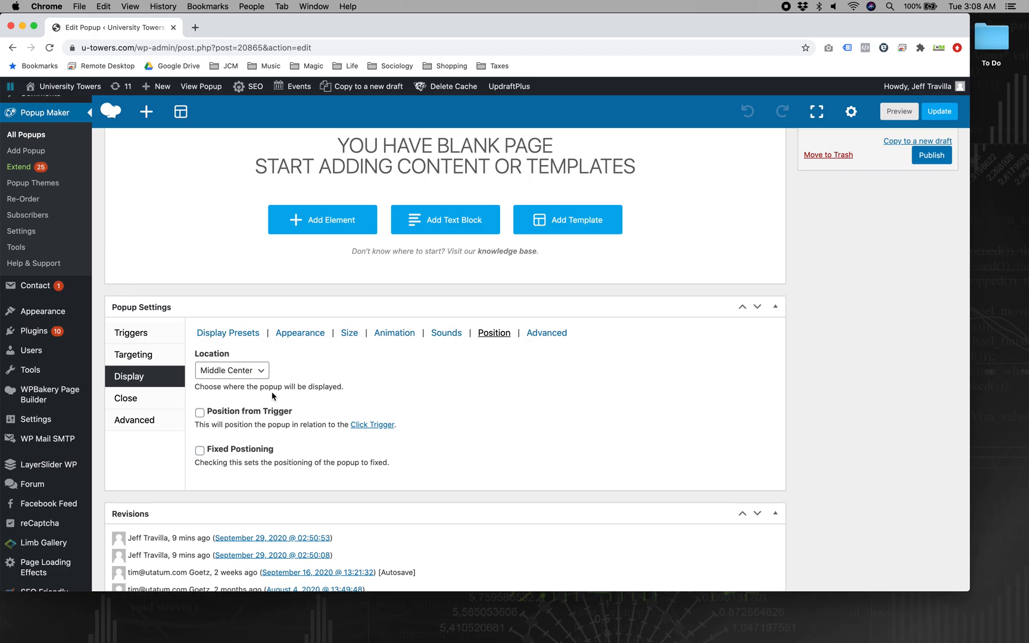
click(242, 371)
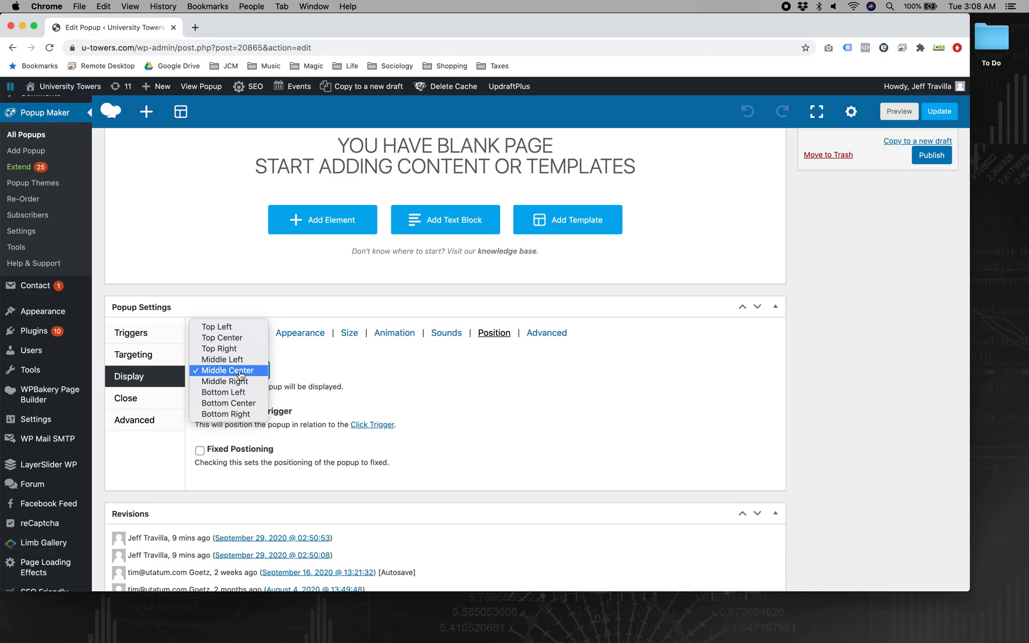
click(563, 332)
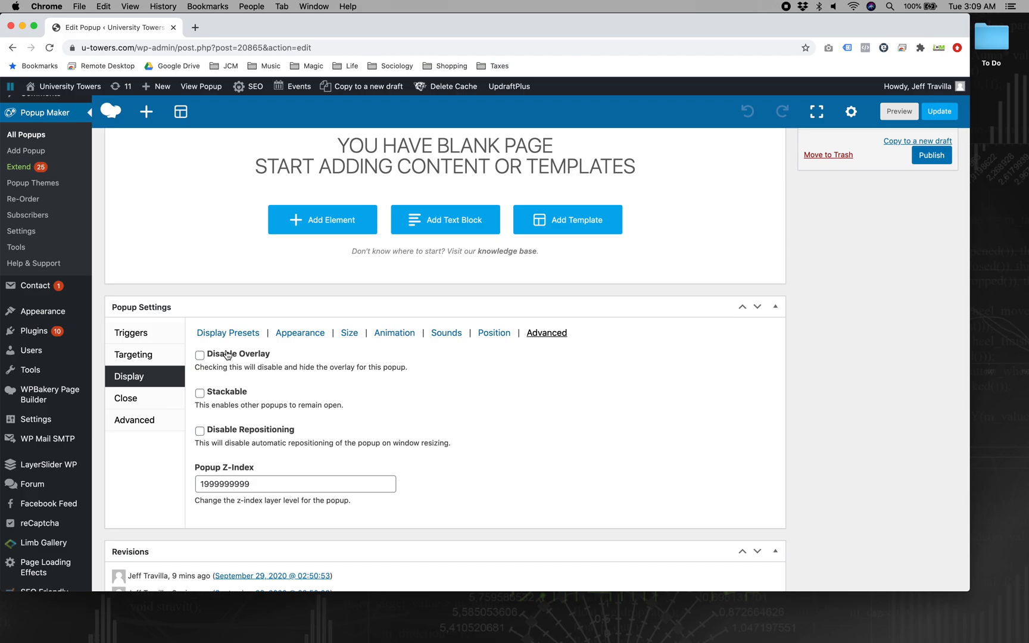
click(227, 396)
- Review the close button and form submission settings, switching Close on Form Submission on and off again
click(135, 405)
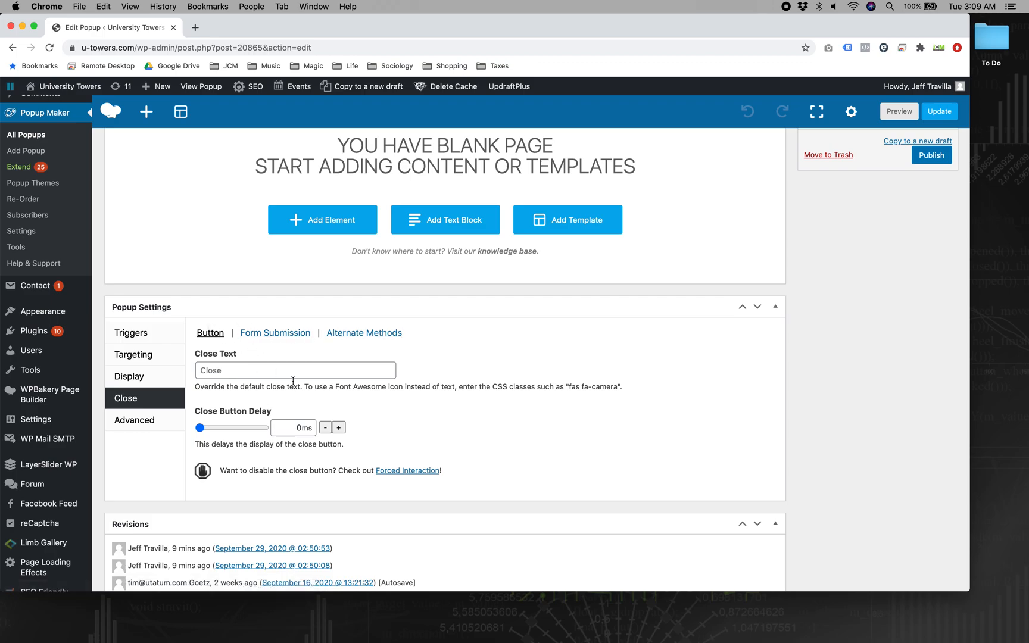
click(241, 371)
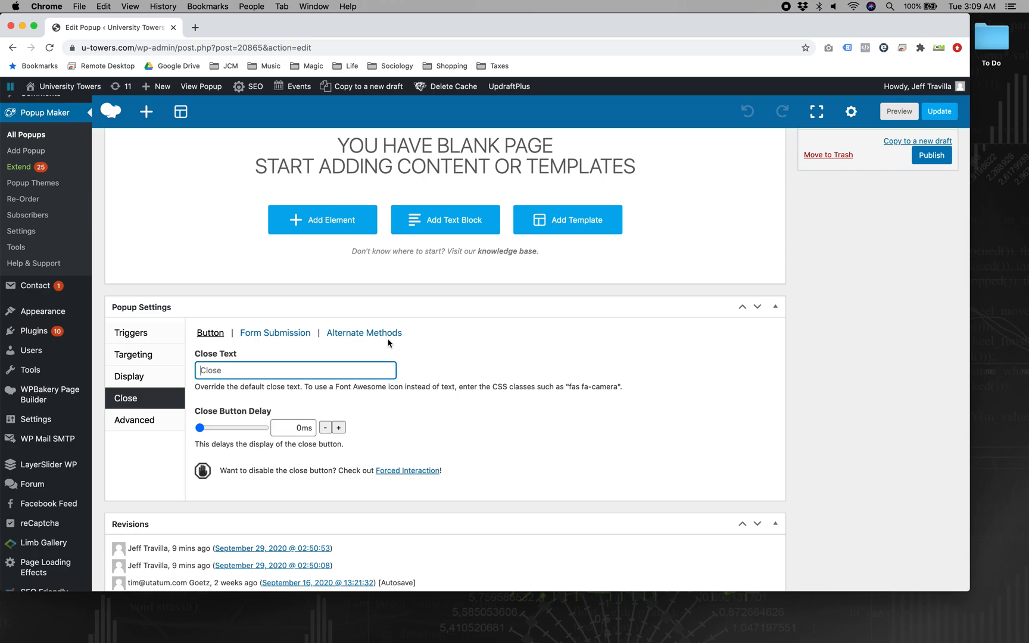
click(292, 334)
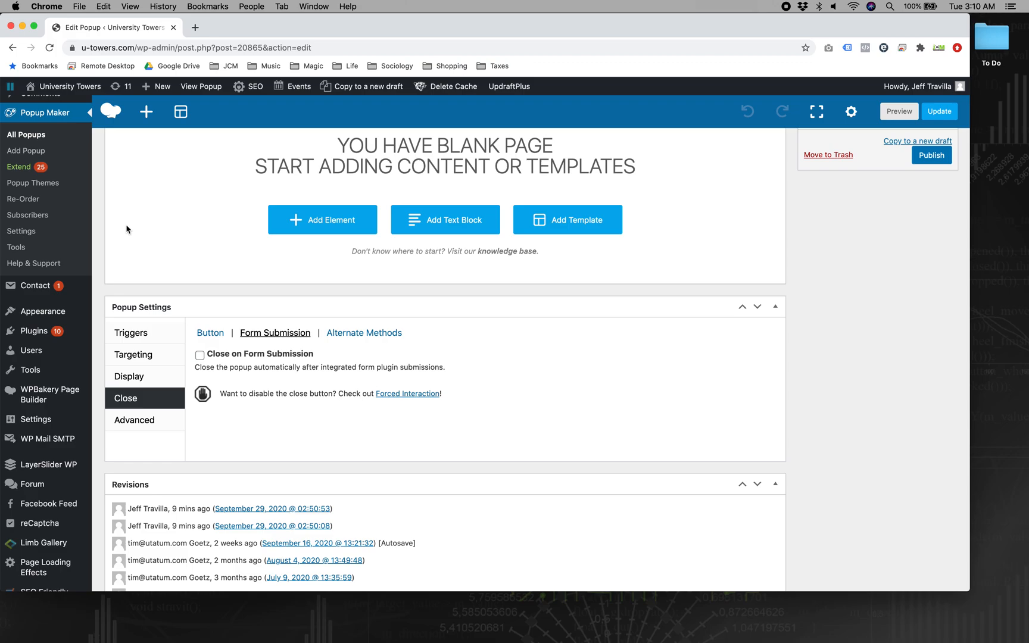
scroll(127, 229, up, 2)
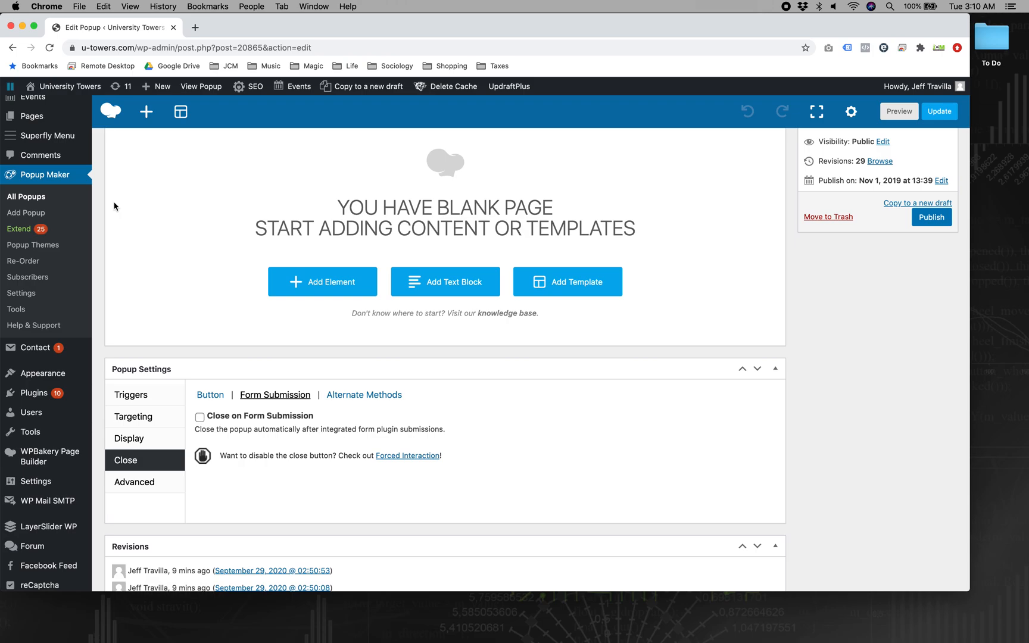
mouse_move(45, 352)
click(227, 418)
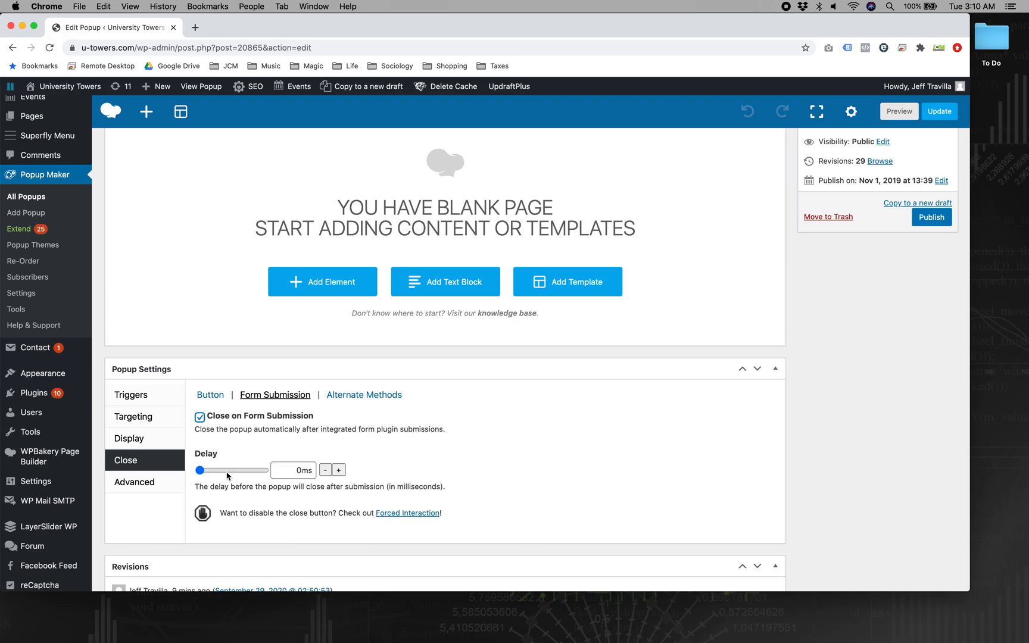
click(199, 418)
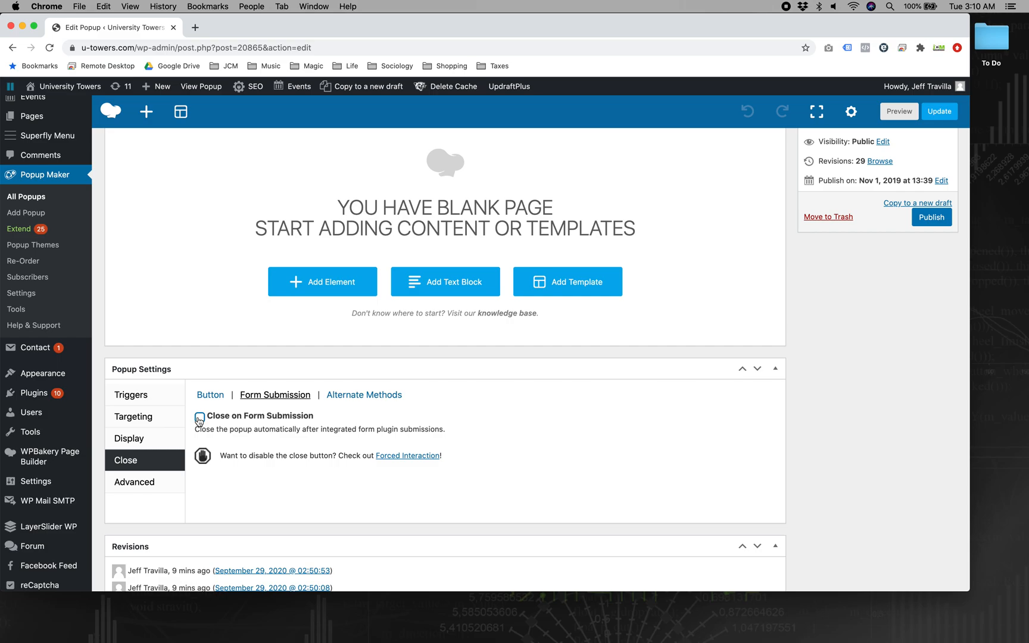
- Review the alternate methods for closing the popup and its advanced options
click(365, 395)
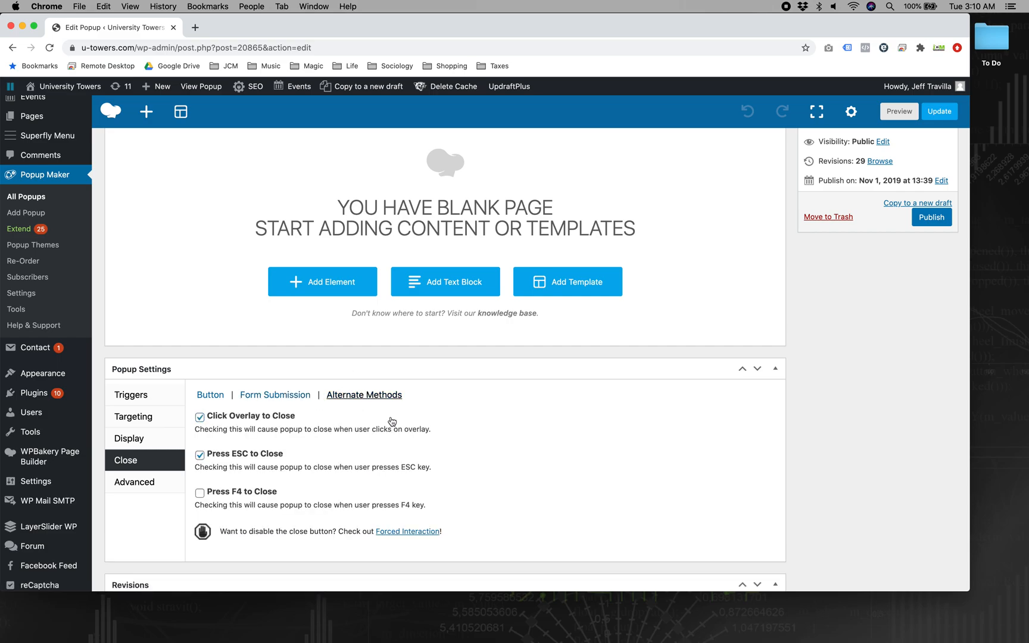
click(226, 418)
click(226, 418)
click(175, 482)
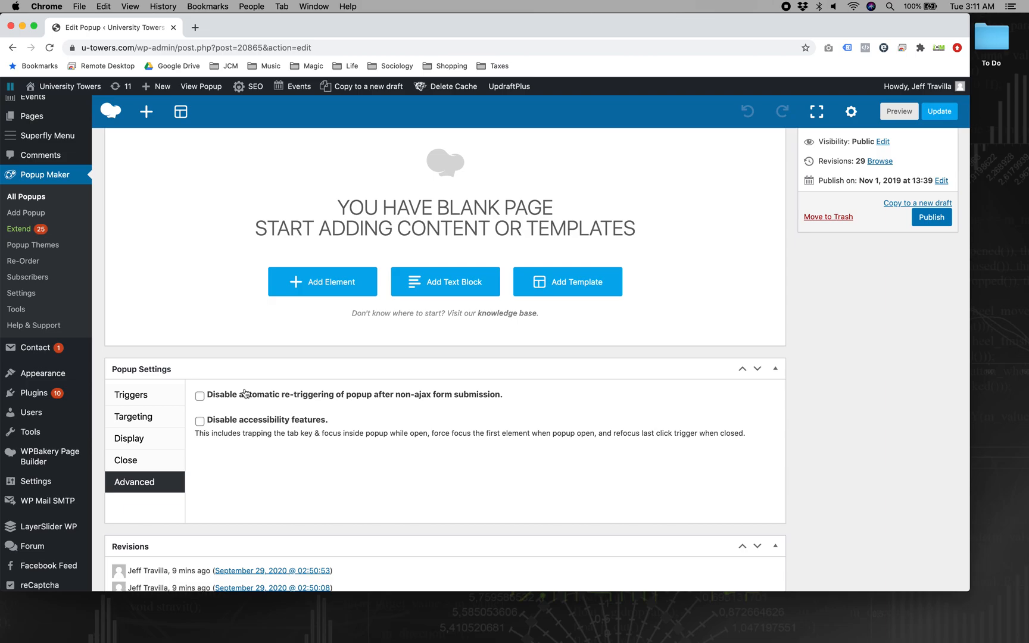
- Switch to the mail app, copy the fall 2021-2022 reservation promo sentence from the client's email and return to the popup editor
scroll(245, 394, up, 5)
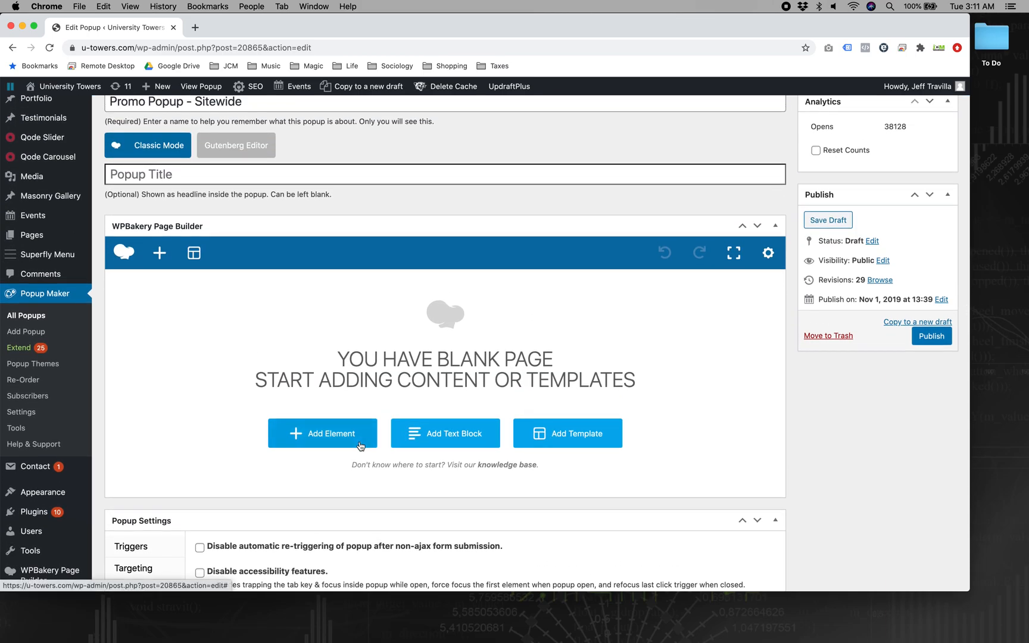
key(ctrl+Right)
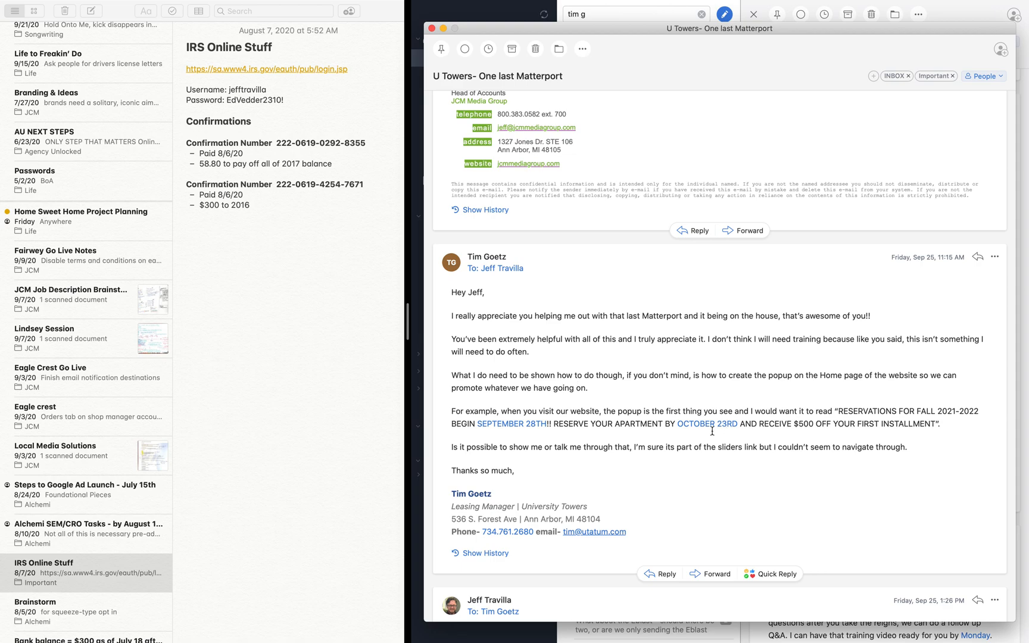
drag(840, 411, 937, 424)
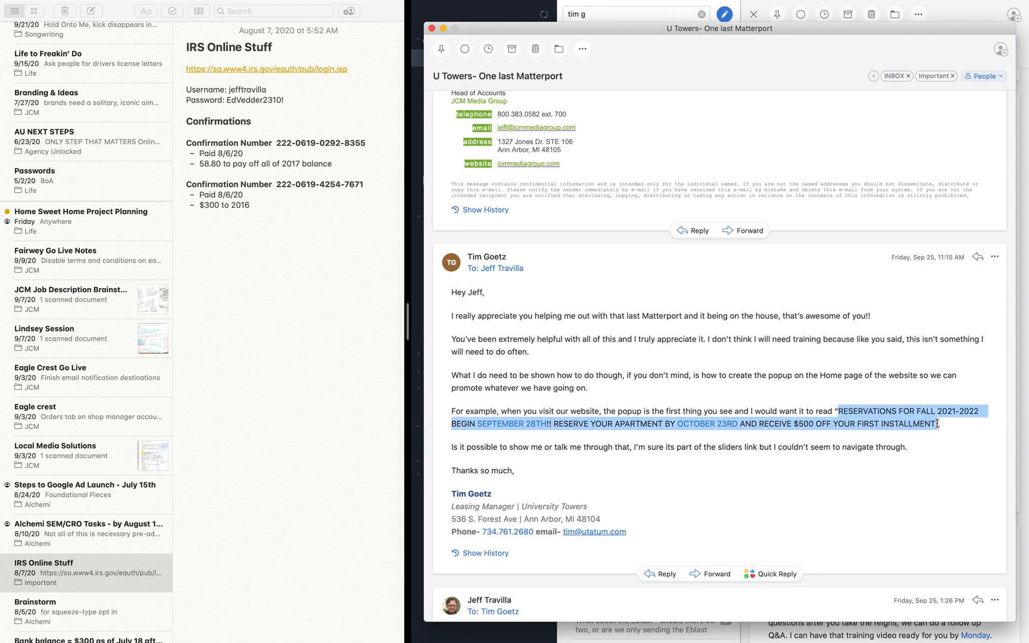
key(ctrl+Left)
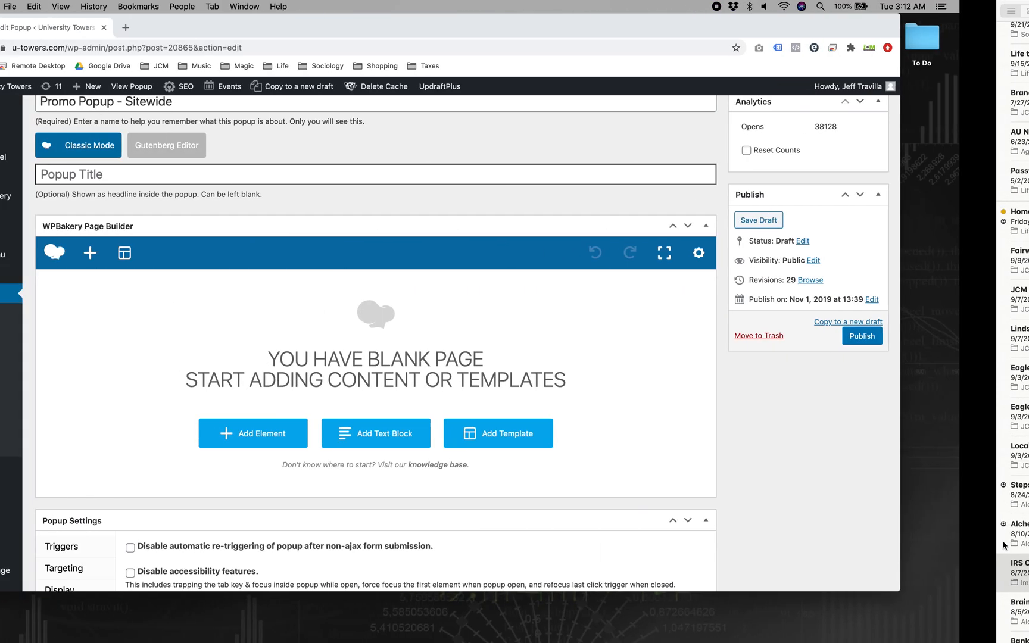
click(440, 438)
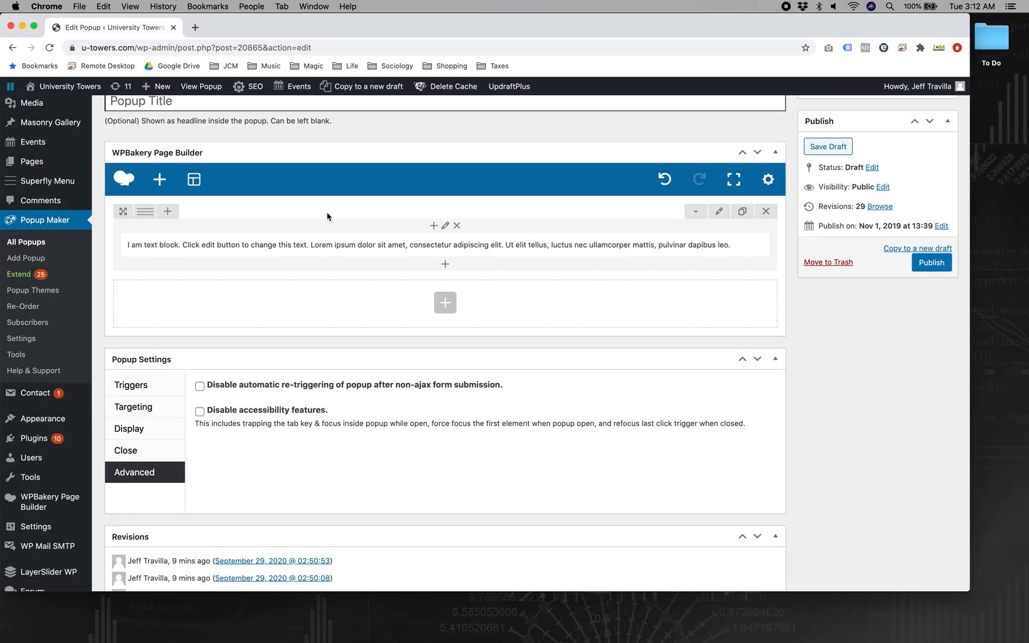
click(765, 211)
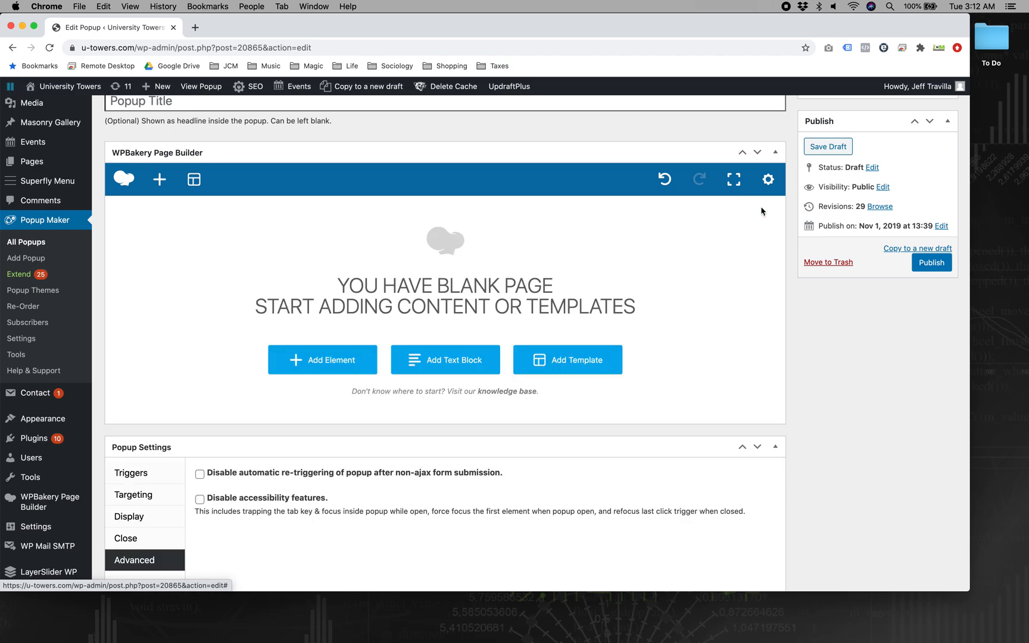
click(341, 371)
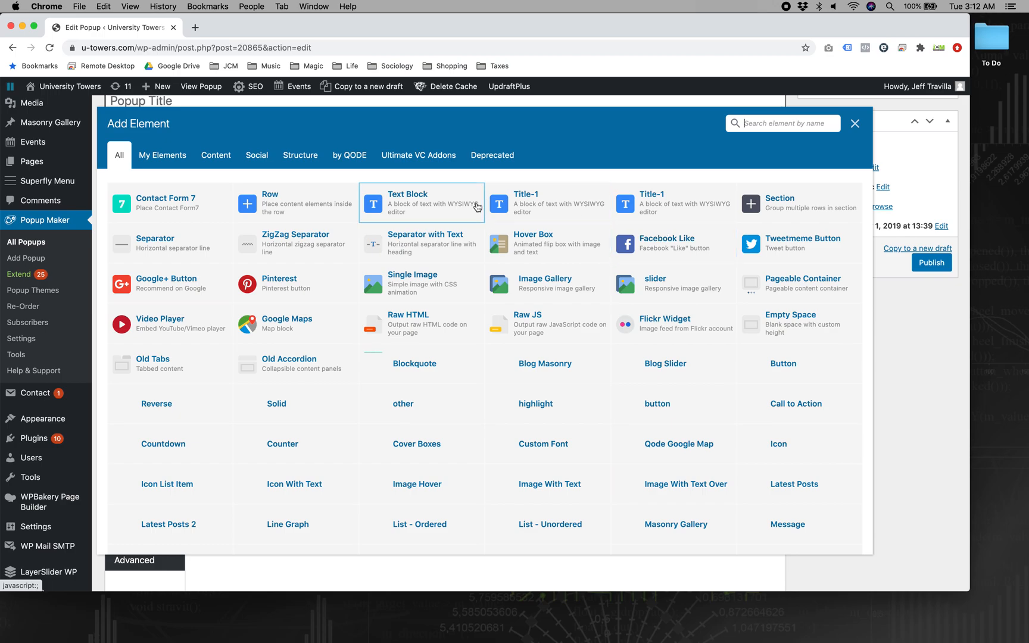
click(421, 196)
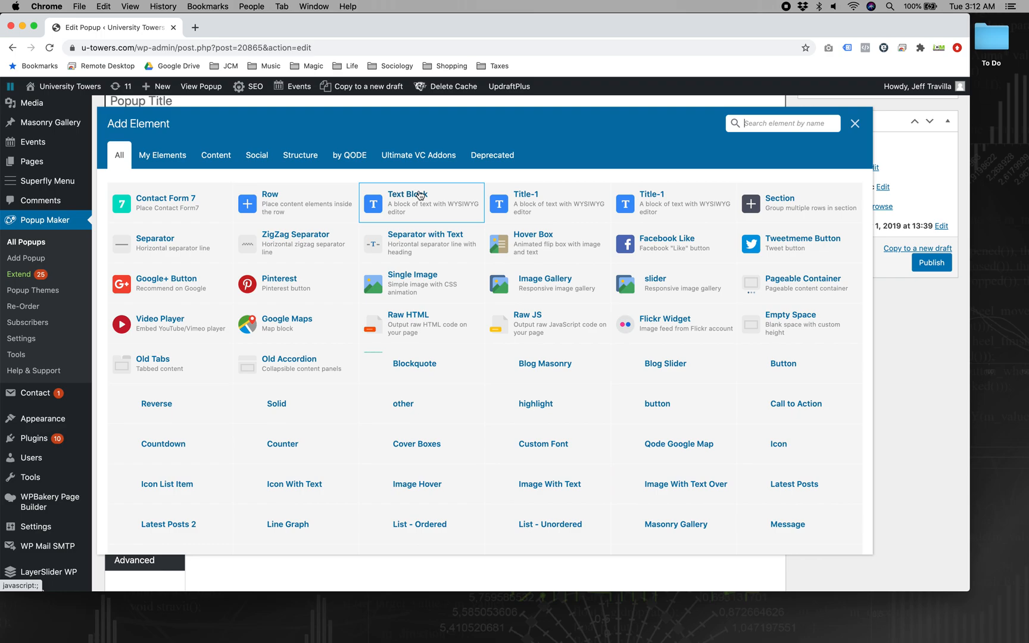
click(855, 125)
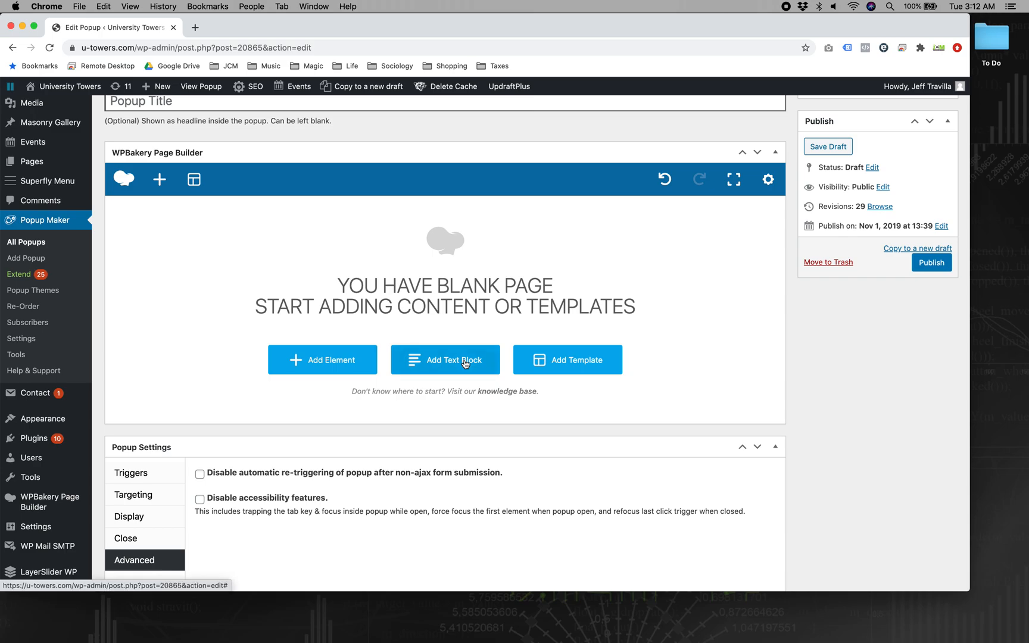
- Add a Text Block reading "RESERVATIONS FOR FALL 2021-2022 BEGIN SEPTEMBER 28TH!! RESERVE YOUR APARTMENT BY OCTOBER 23RD AND RECEIVE $500 OFF YOUR FIRST INSTALLMENT"
click(322, 358)
click(417, 209)
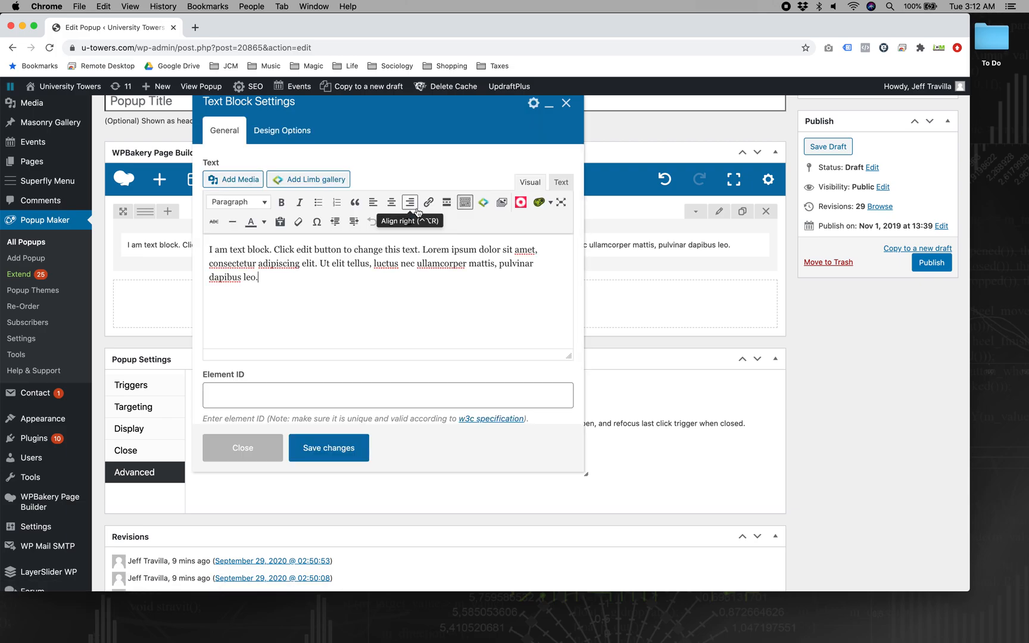
click(351, 290)
key(super+a)
text(RESERVATIONS FOR FALL 2021-2022 BEGIN SEPTEMBER 28TH!! RESERVE YOUR APARTMENT BY OCTOBER 23RD AND RECEIVE $500 OFF YOUR FIRST INSTALLMENT)
click(238, 202)
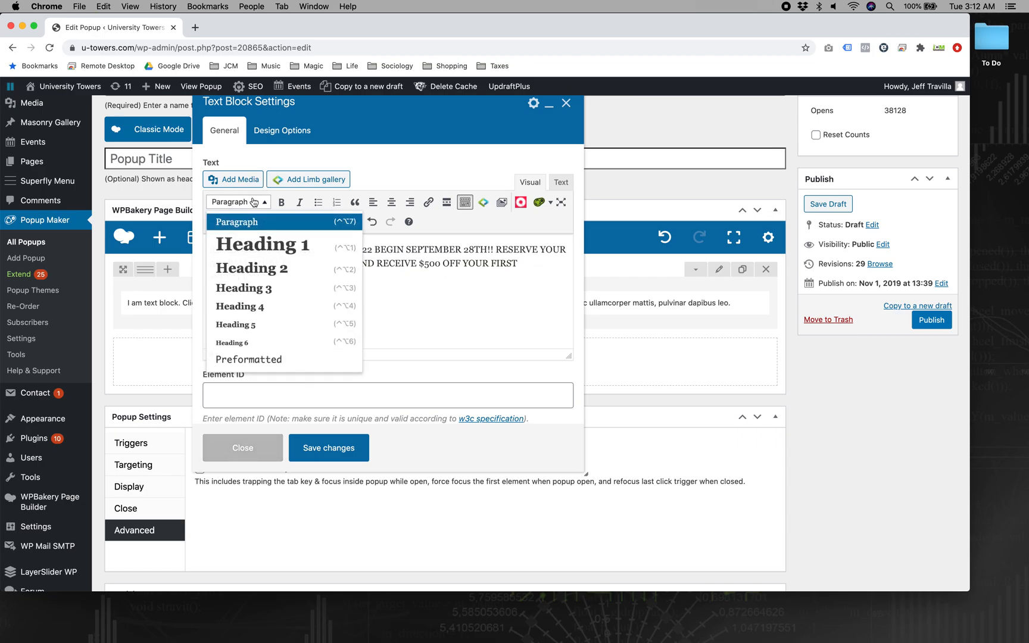
click(248, 173)
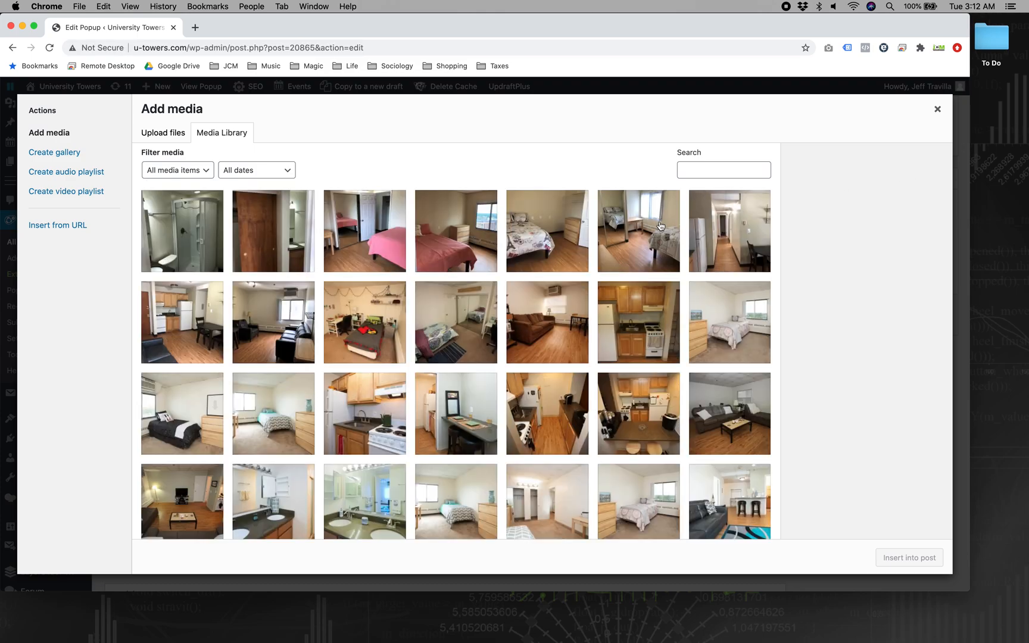
click(939, 110)
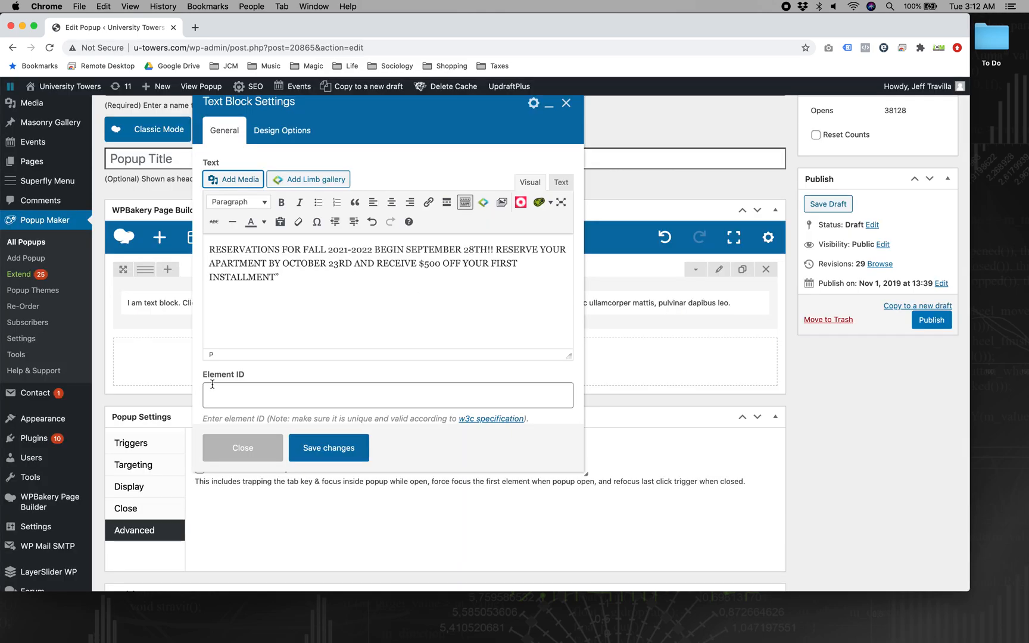
click(326, 455)
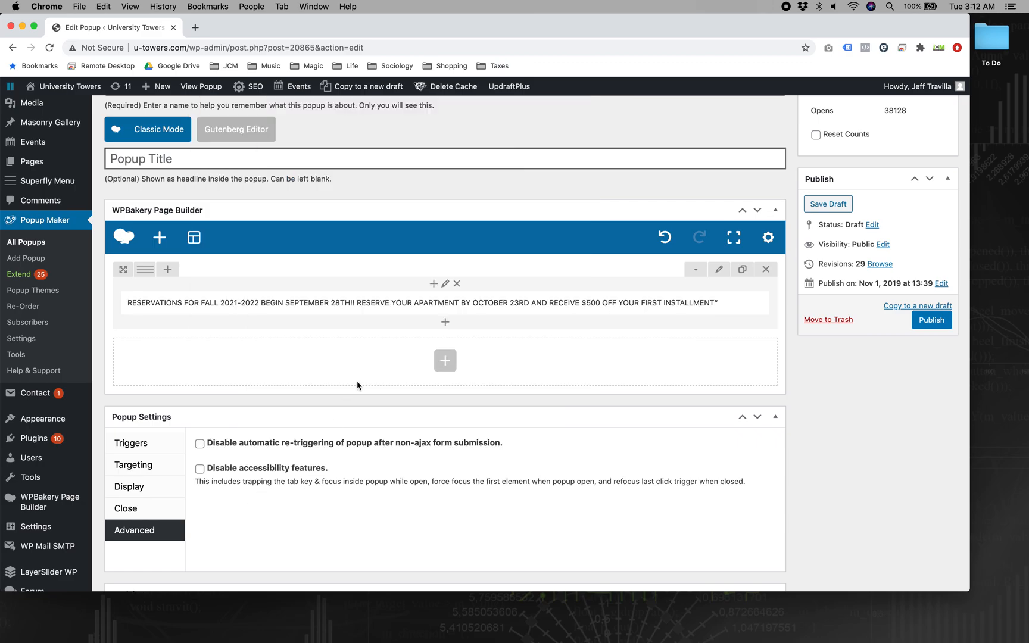
click(444, 323)
text(im)
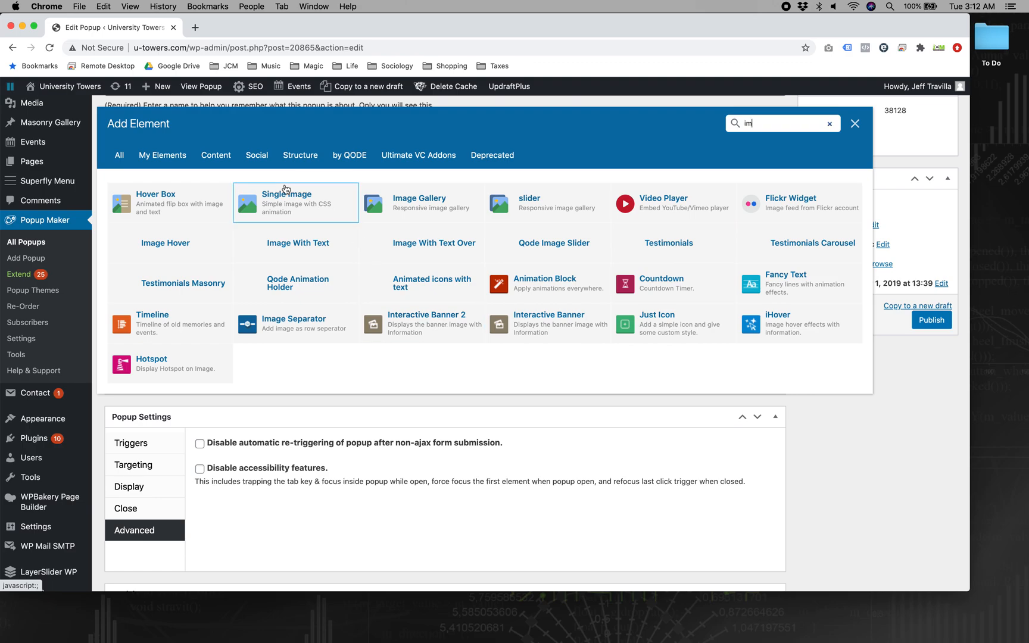
click(855, 125)
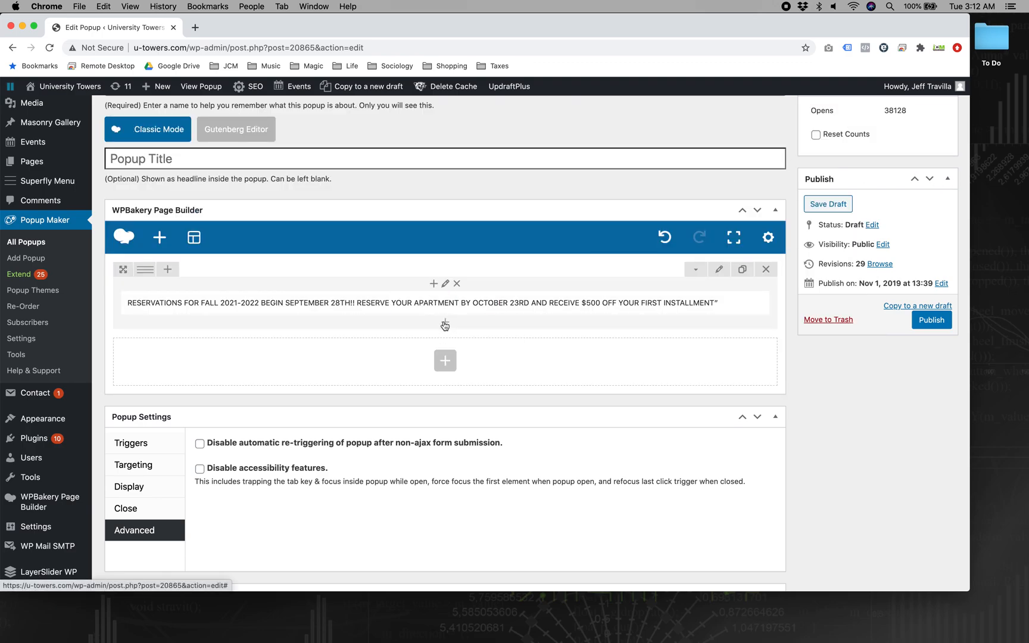
- Add a Single Image element below the promo text, using the media library photo of the living room with turquoise rug and bar stools
click(445, 323)
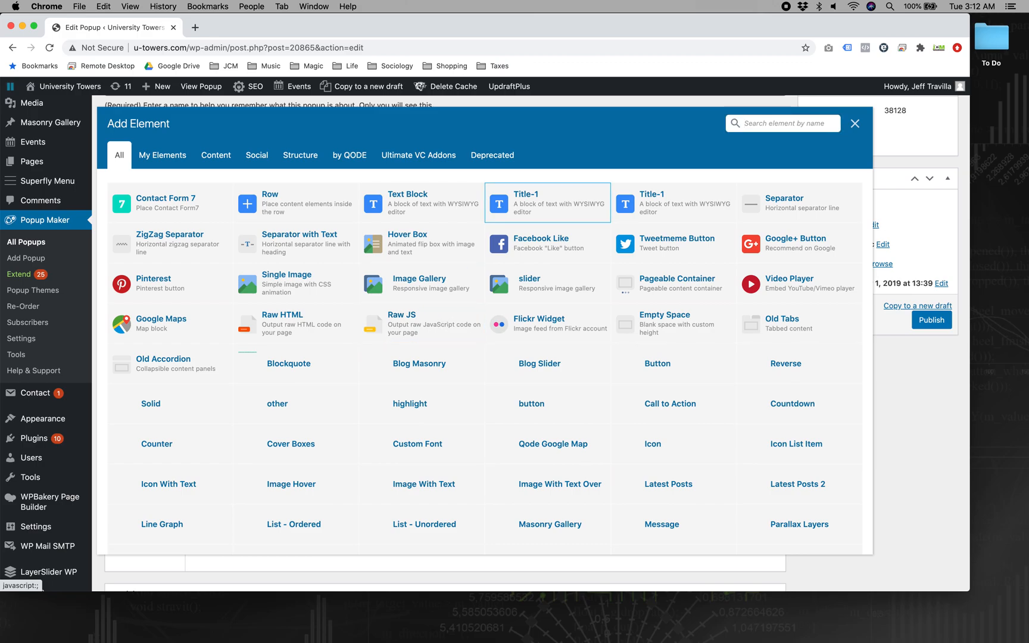
text(im)
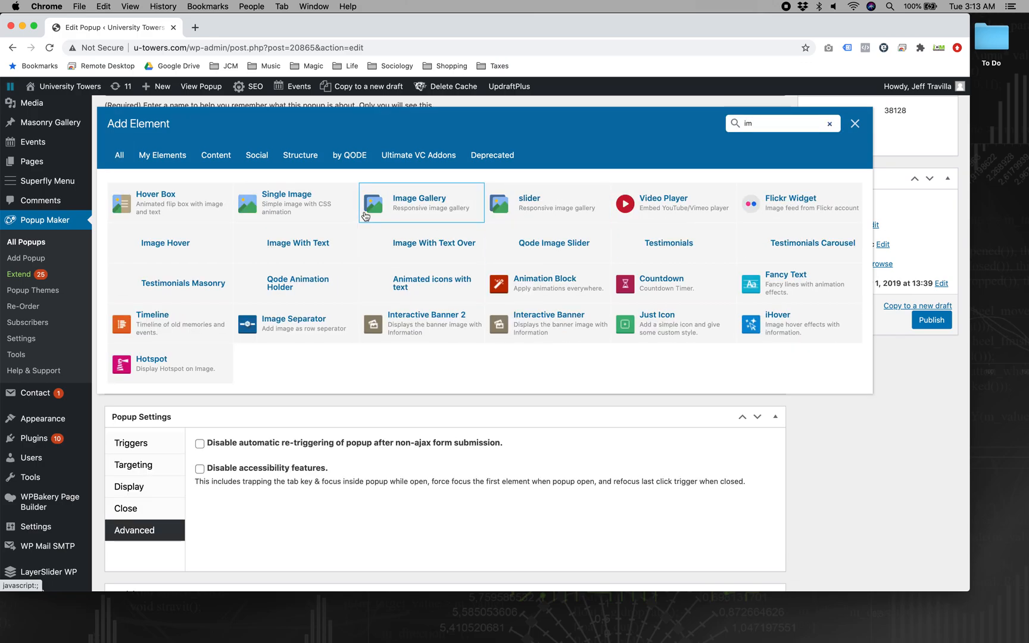
click(331, 208)
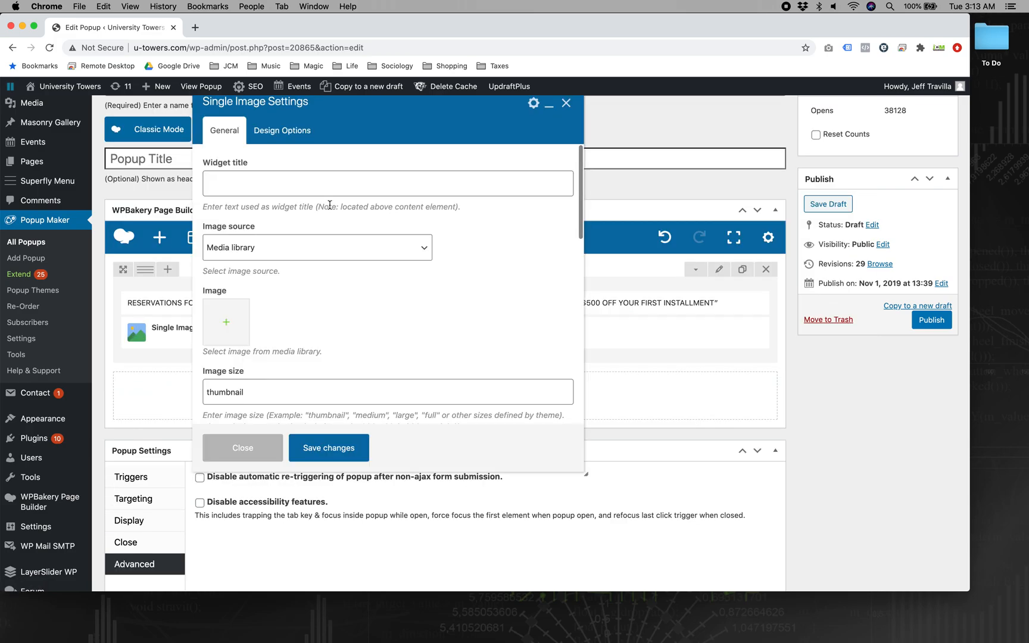
click(227, 316)
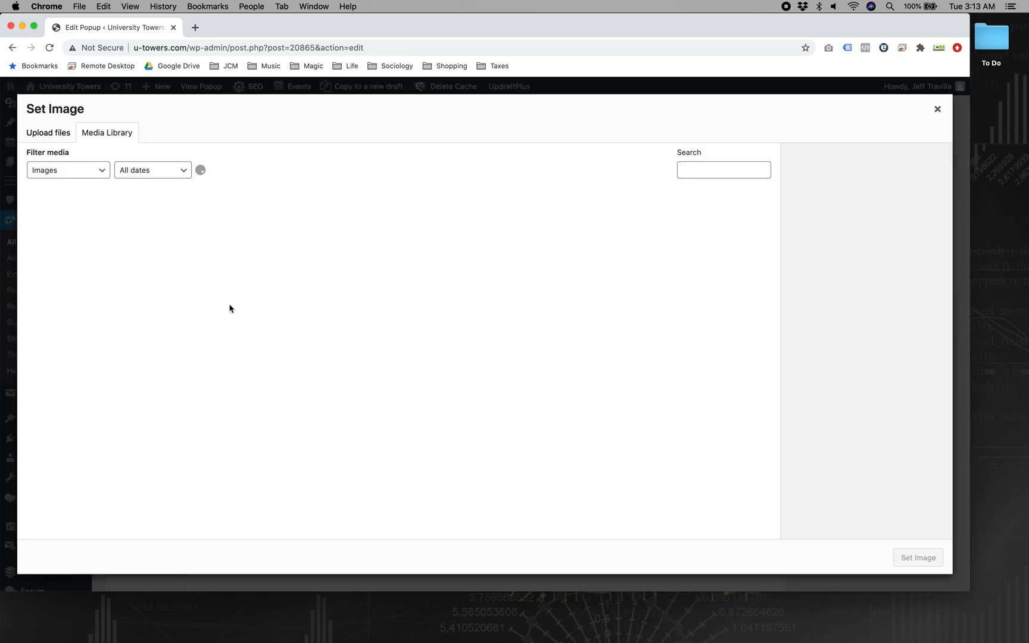
key(ctrl+Right)
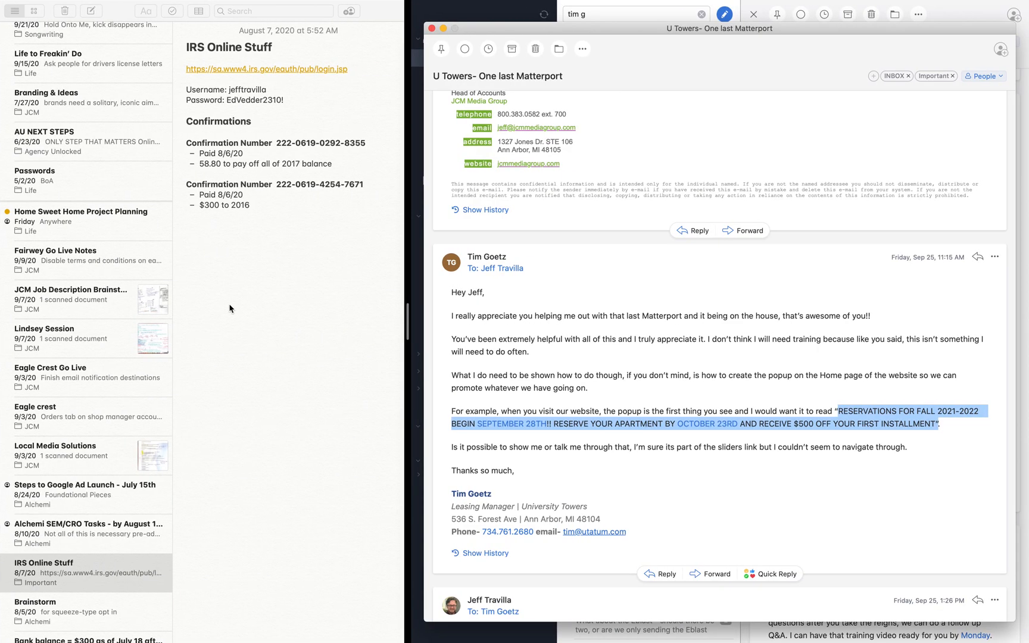
key(ctrl+Left)
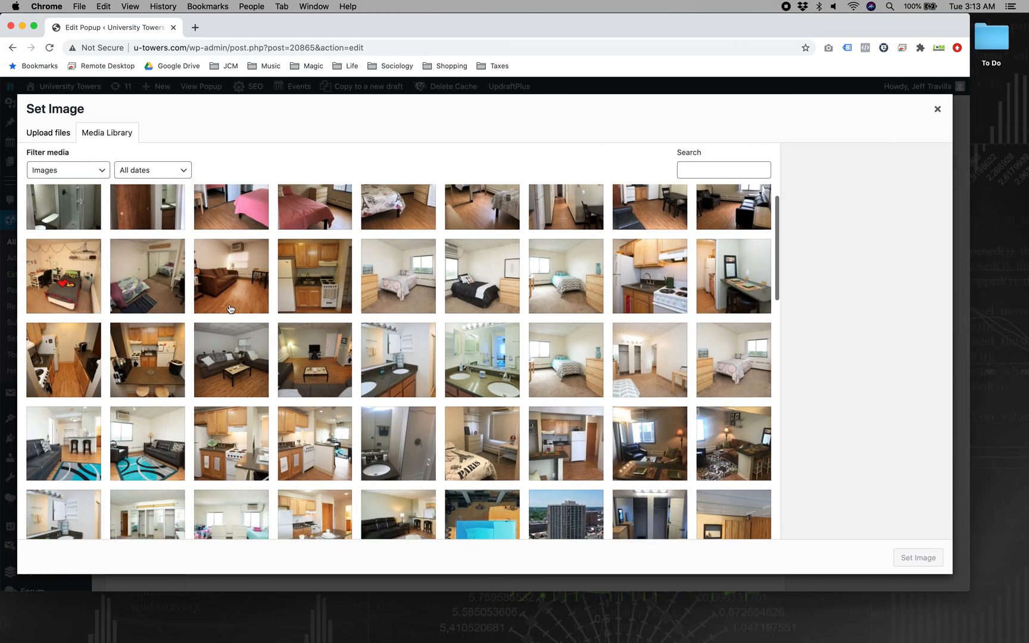
scroll(230, 308, down, 2)
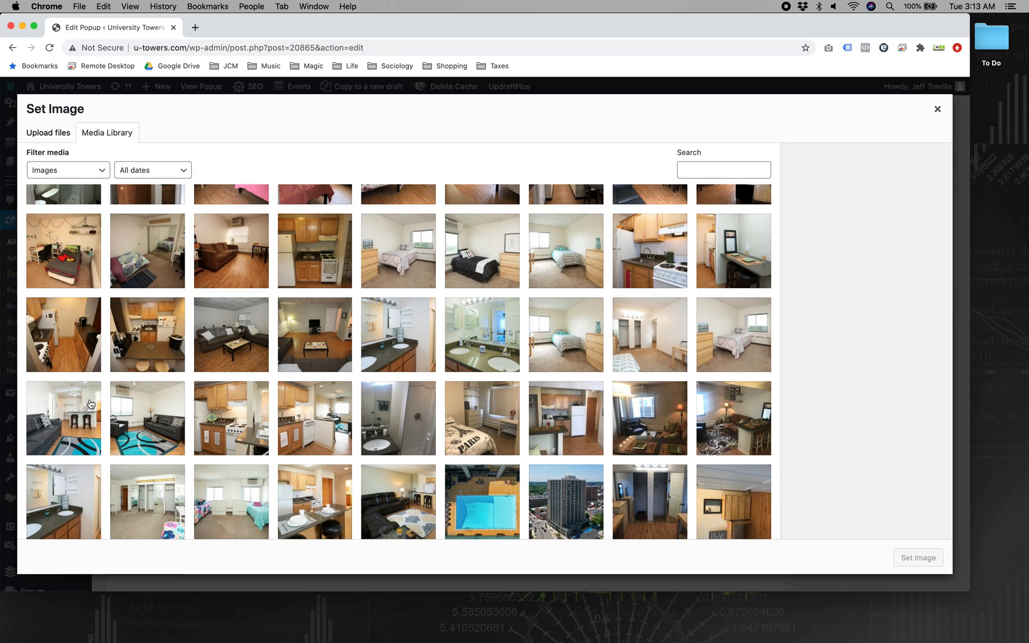
click(68, 424)
click(917, 557)
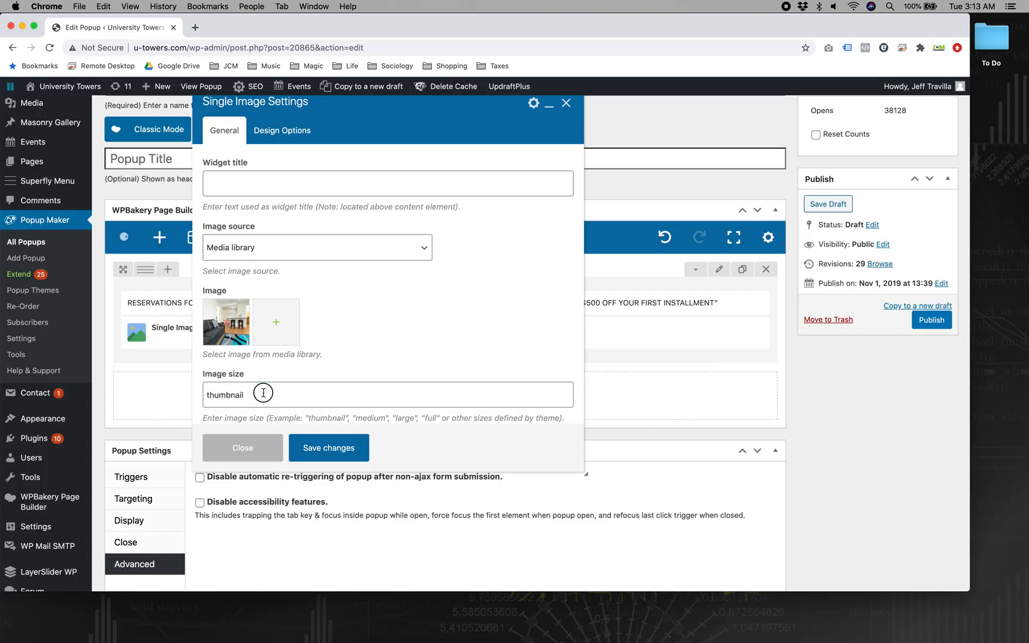
- Set the Single Image's size to full, save it and move the image above the promo text block
double_click(264, 394)
scroll(263, 393, down, 2)
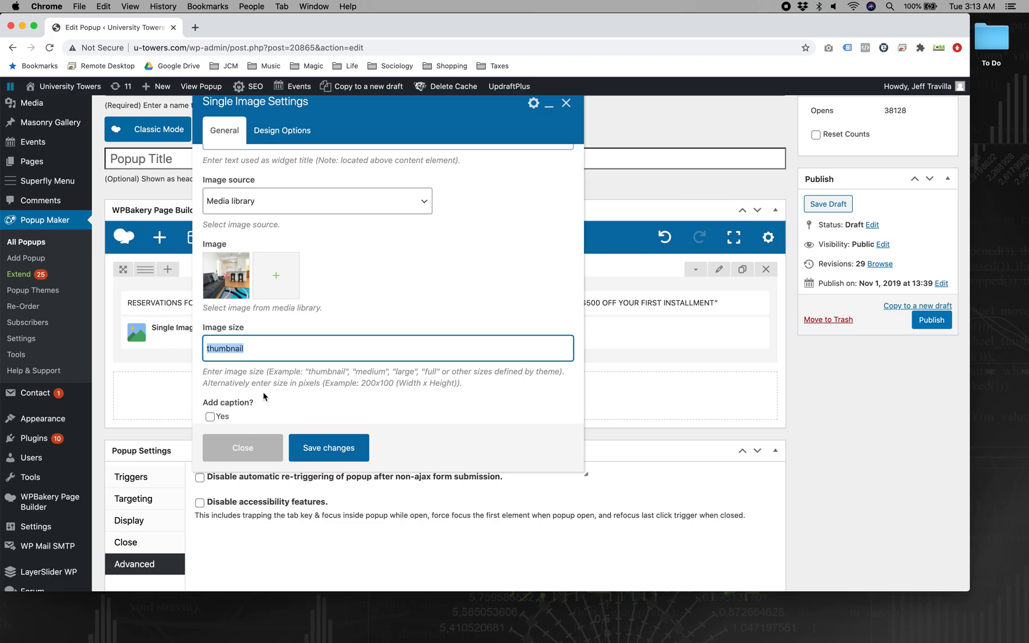
text(full)
click(350, 459)
drag(408, 331, 412, 297)
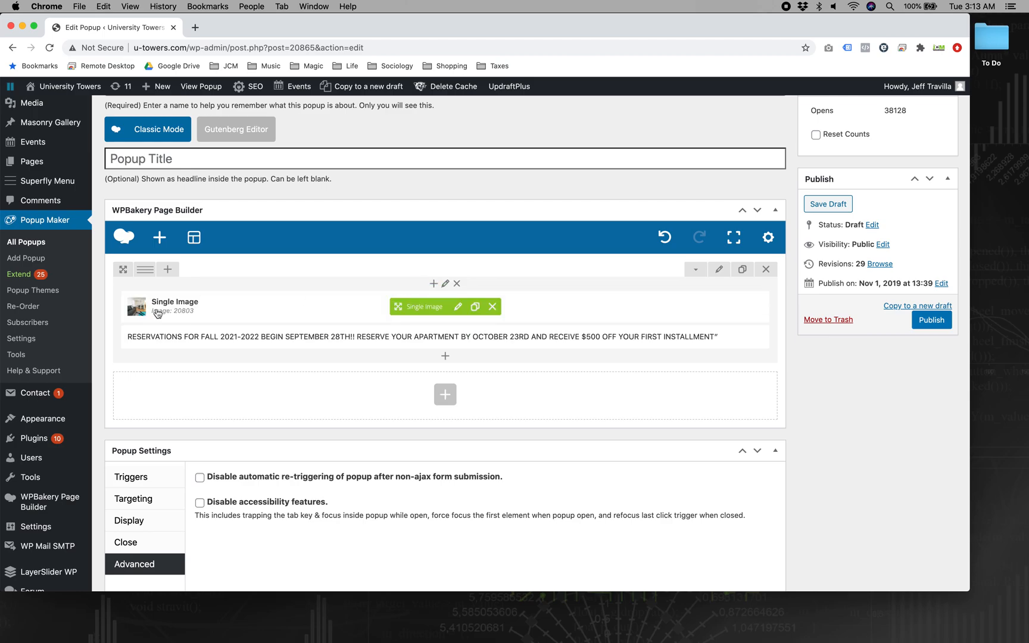
- Center the promo text in the text block and delete the stray quotation mark at its end
click(454, 337)
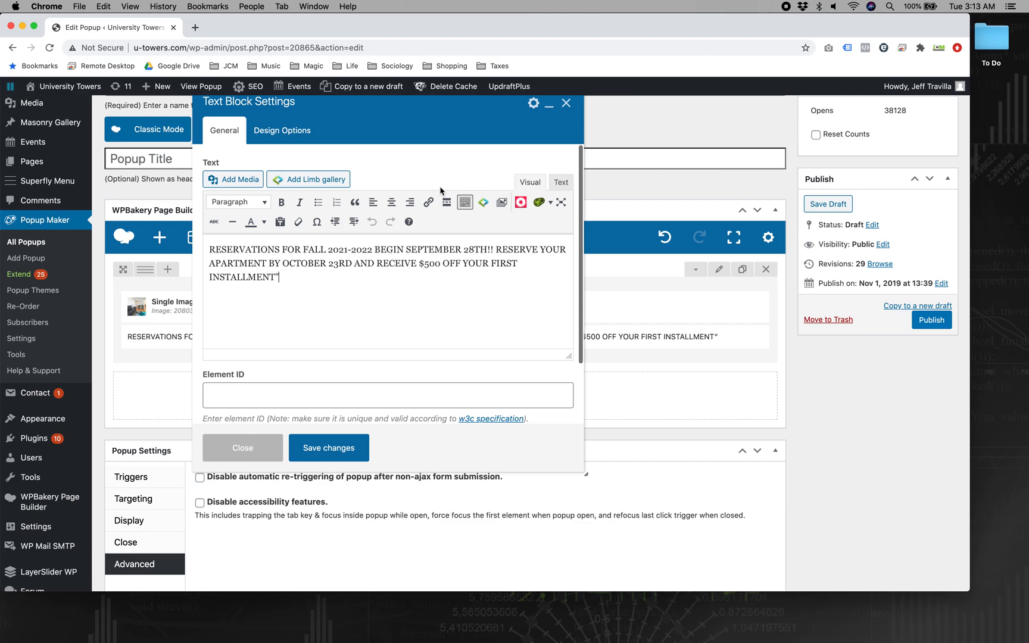
click(328, 343)
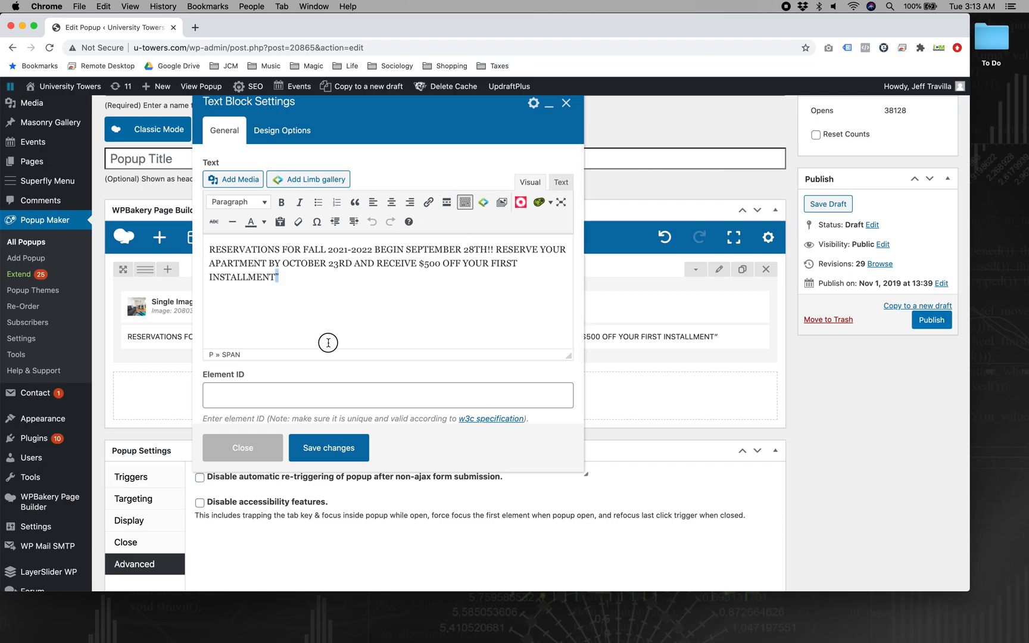
key(super+a)
click(392, 203)
click(448, 302)
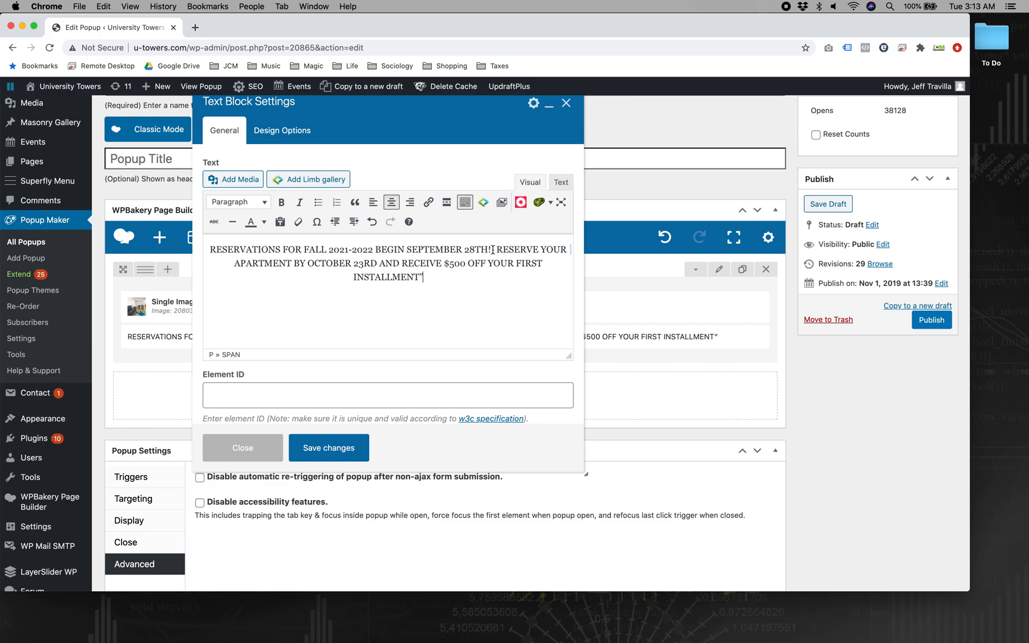
key(BackSpace)
- Bold the sentence ending in "SEPTEMBER 28TH!!", start a new paragraph at "RESERVE YOUR APARTMENT" and save the text block
drag(495, 251, 148, 230)
key(super+b)
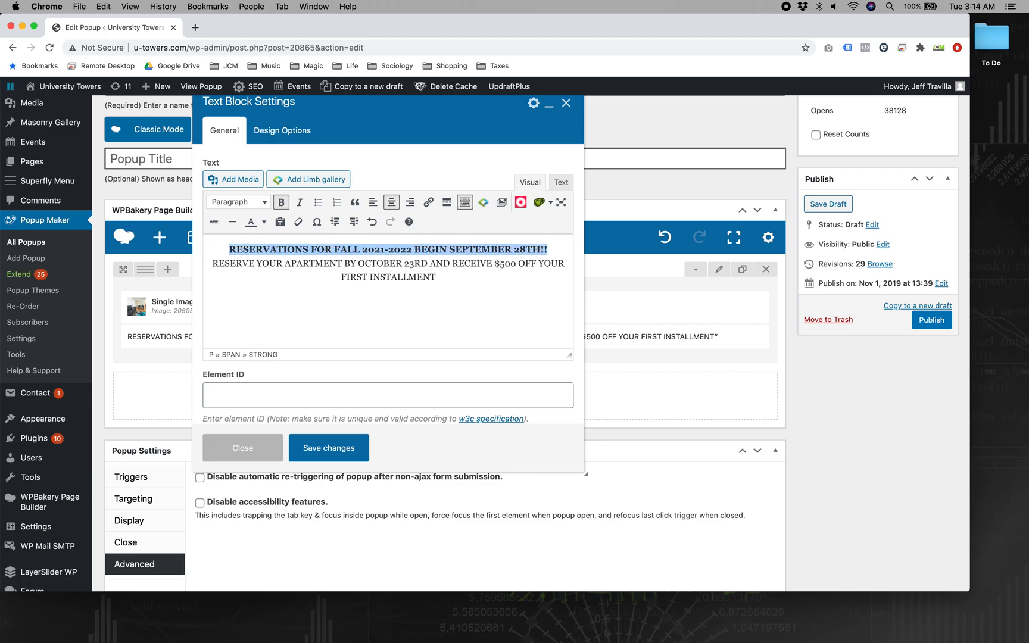
key(Down)
key(Return)
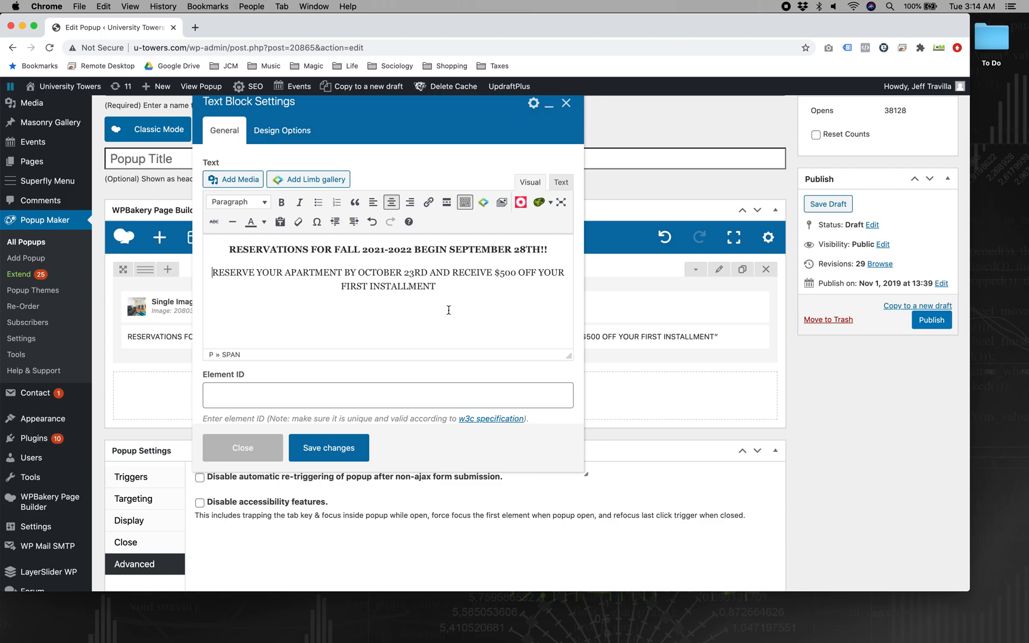
click(342, 457)
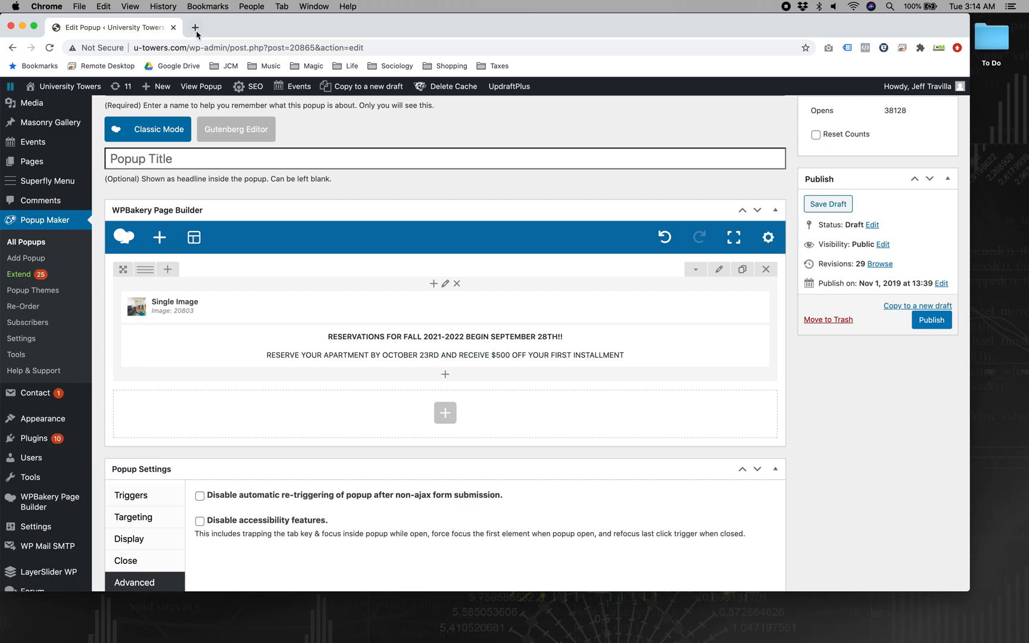
- Open the live site in a new browser tab, copy the Get Started page's URL and return to the popup editor
mouse_move(66, 87)
super+click(70, 108)
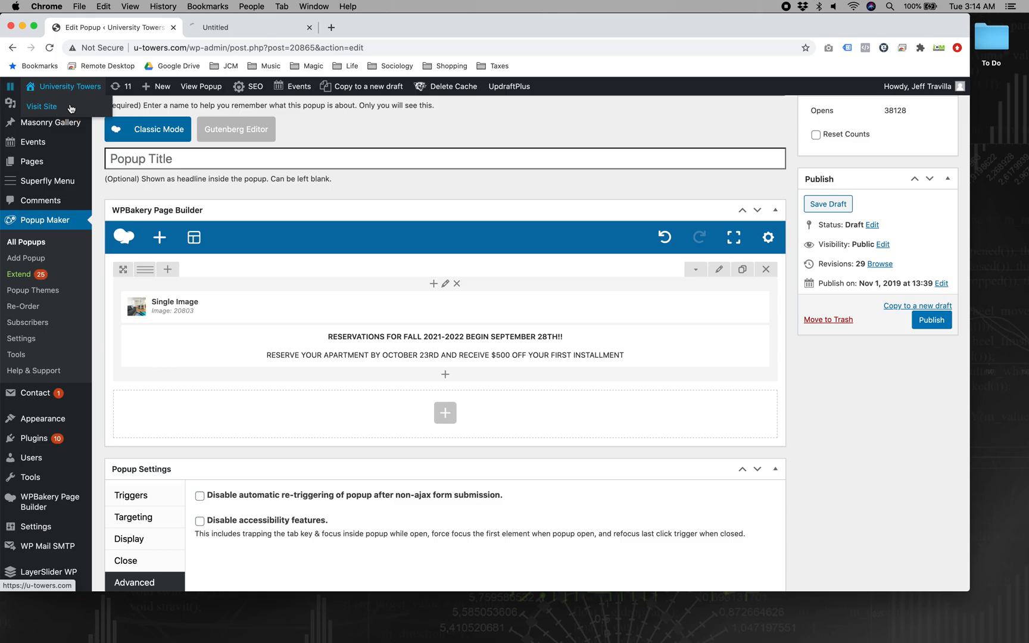
click(266, 27)
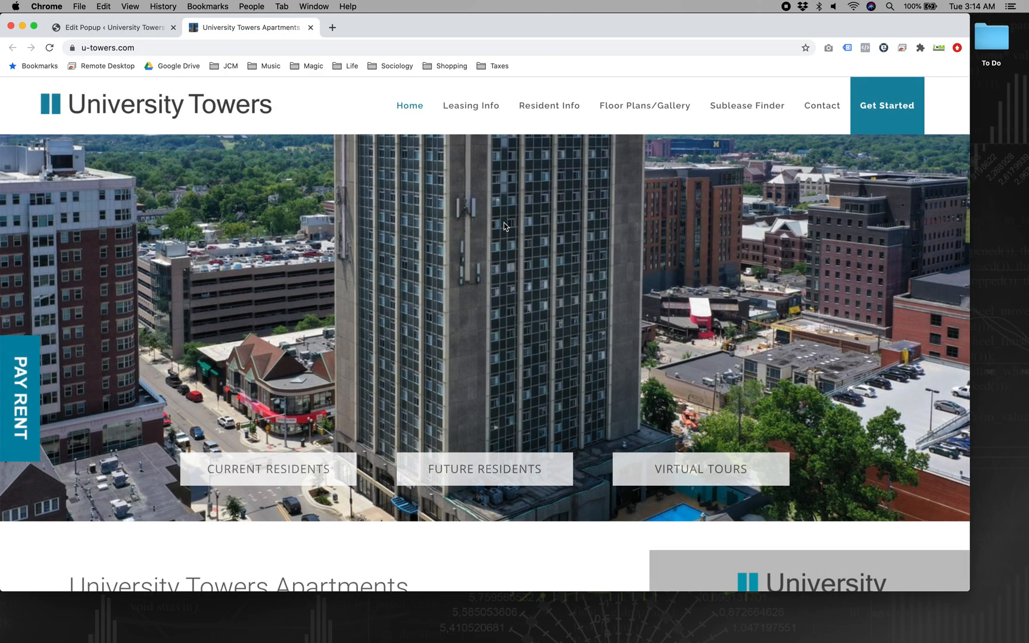
scroll(504, 227, down, 1)
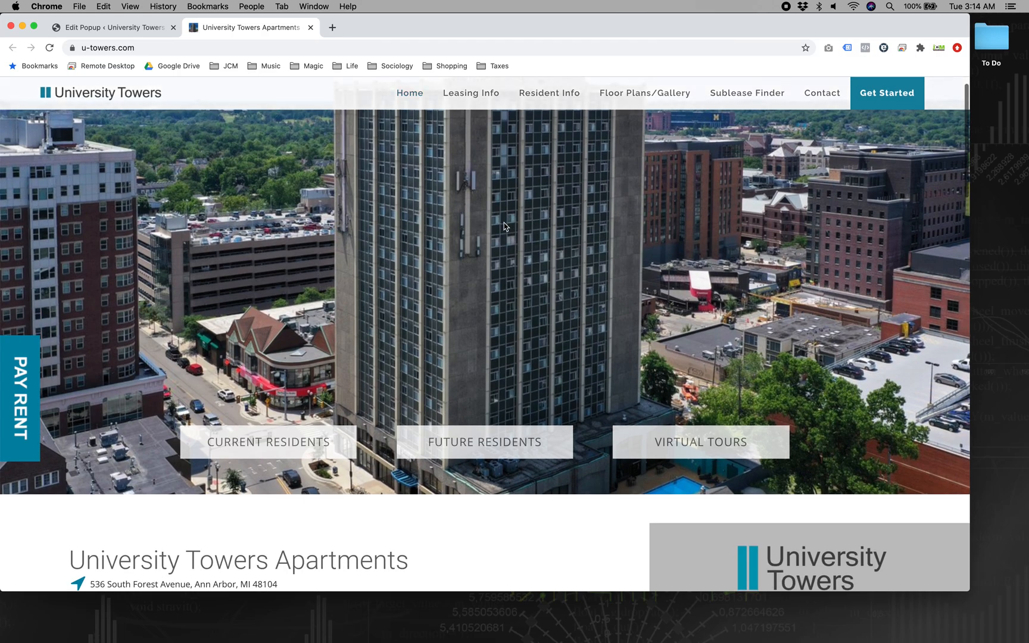
scroll(504, 227, up, 2)
click(895, 109)
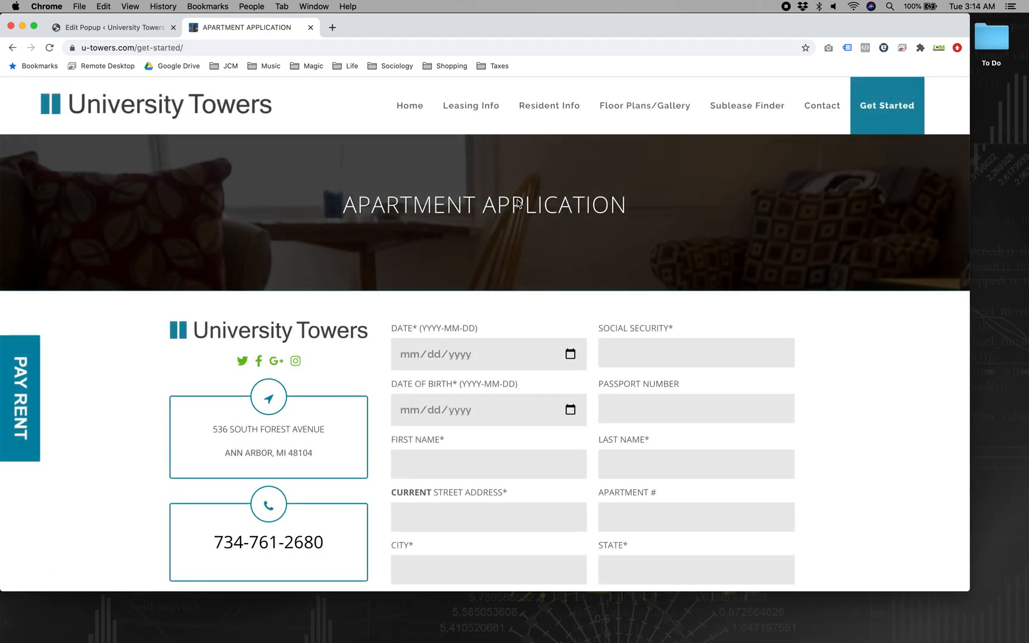
click(401, 50)
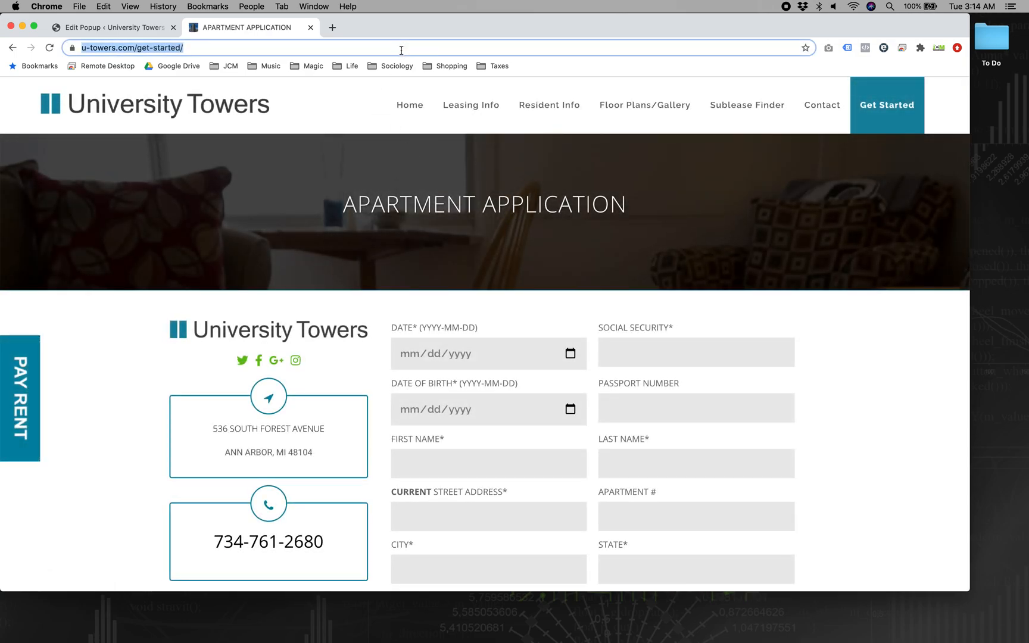
click(102, 29)
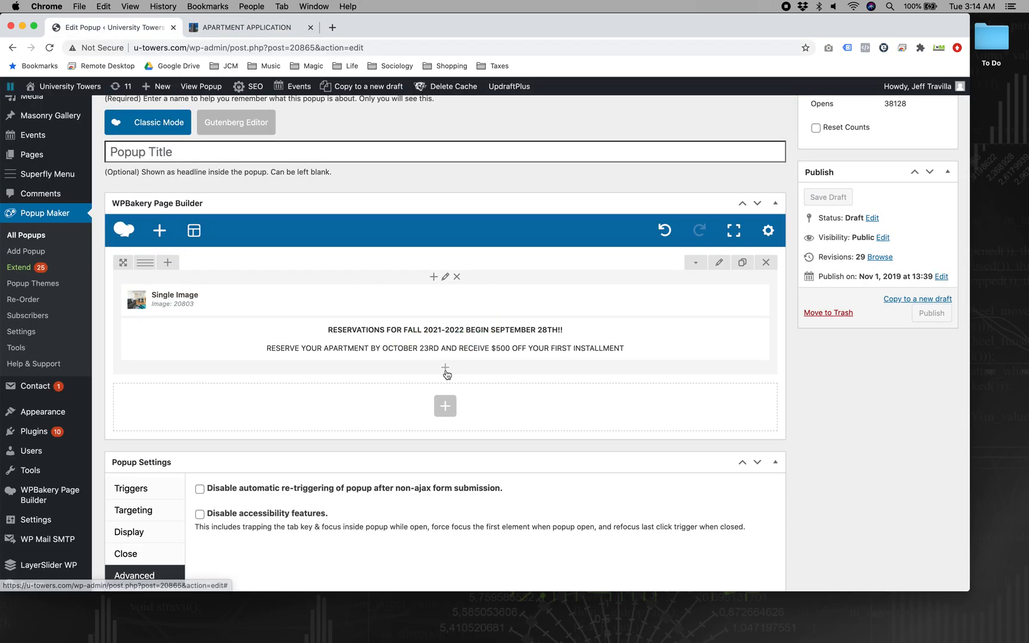
- Add an Advanced Button element below the promo text and look through its general settings
click(445, 374)
text(but)
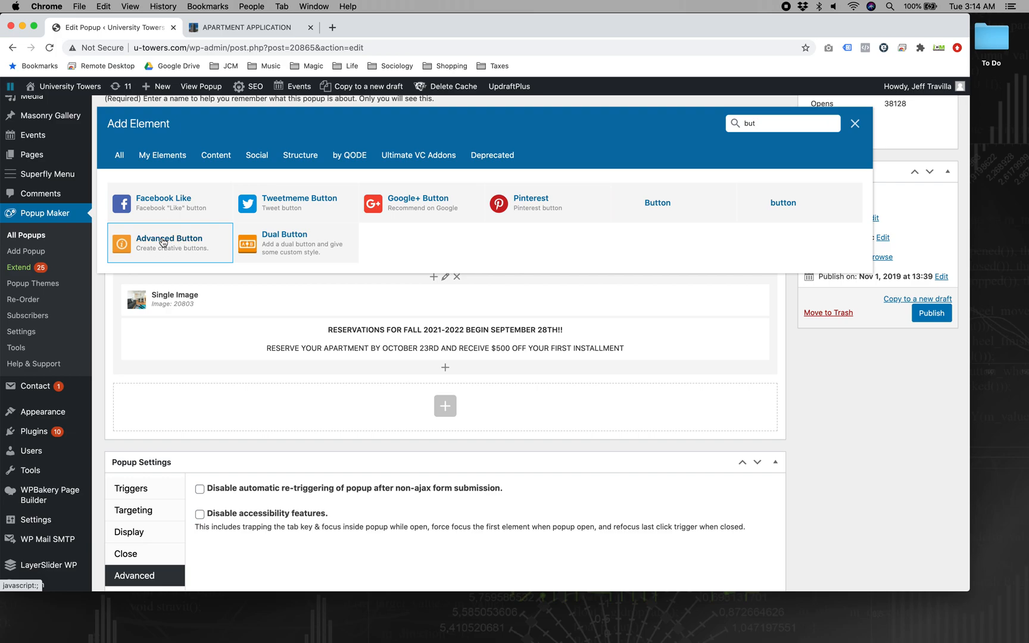
click(160, 240)
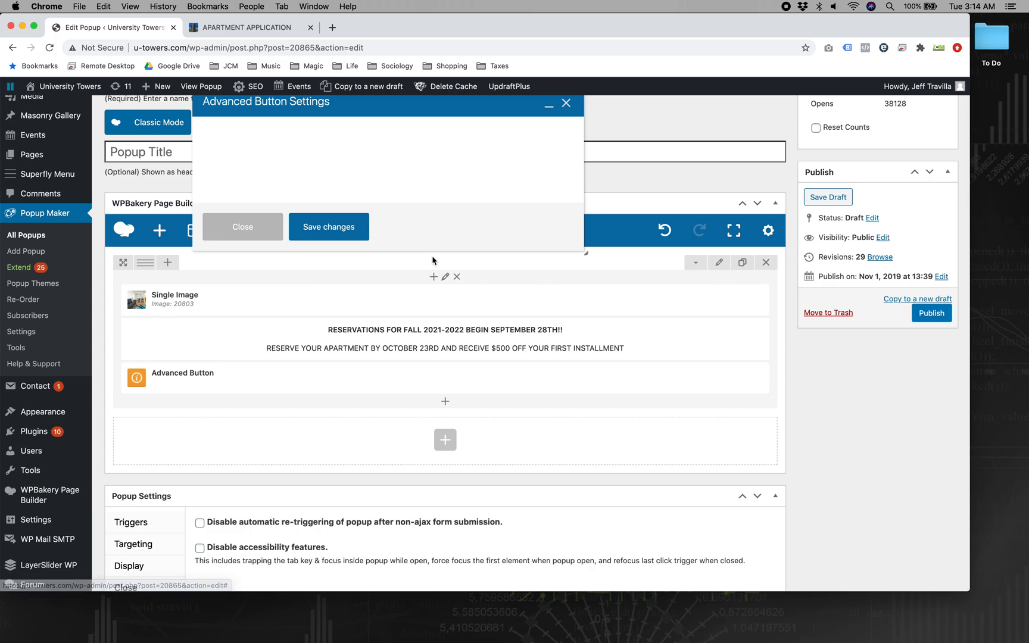
drag(456, 109, 460, 145)
scroll(469, 295, down, 5)
scroll(468, 295, up, 5)
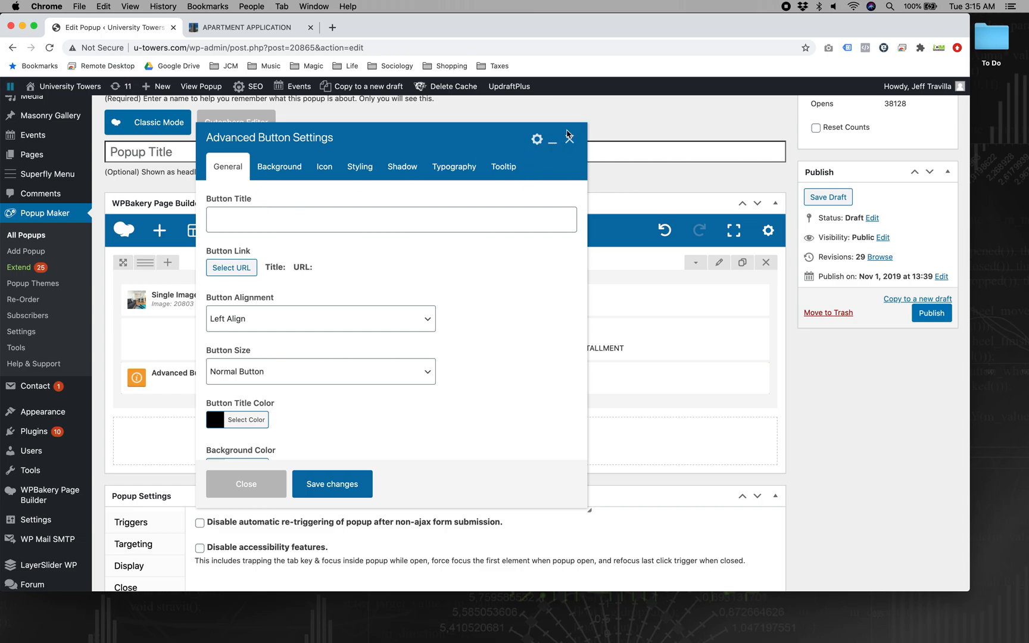
click(248, 226)
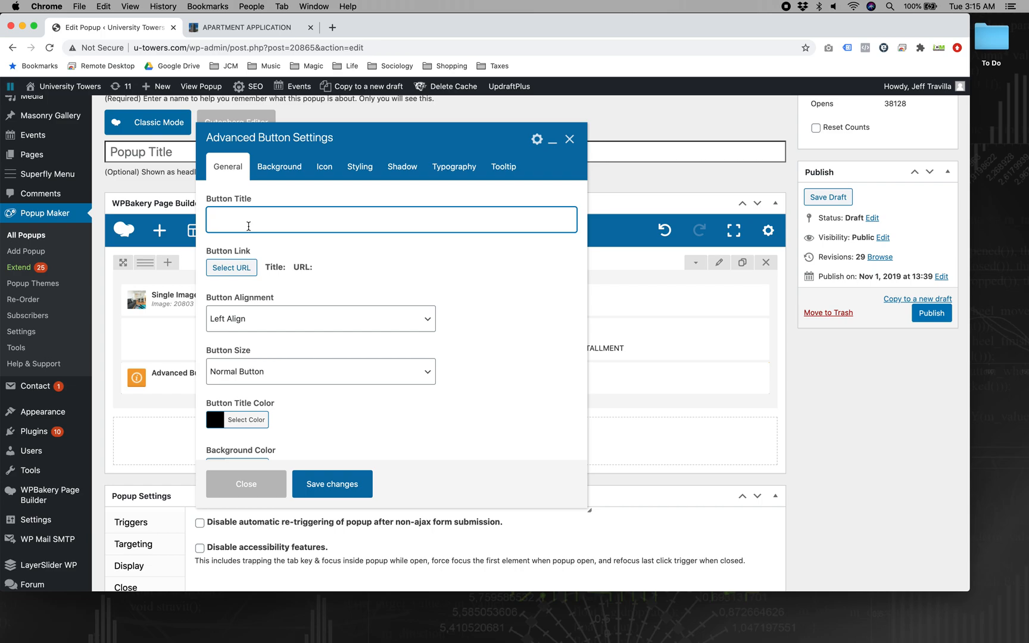
text(Apply Now)
click(249, 324)
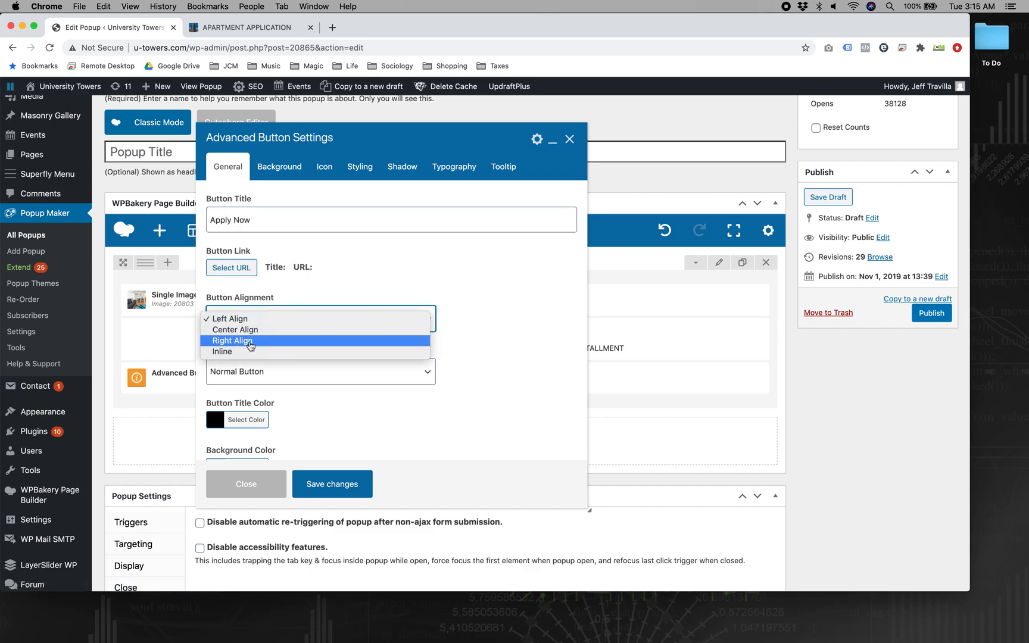
click(250, 331)
click(232, 268)
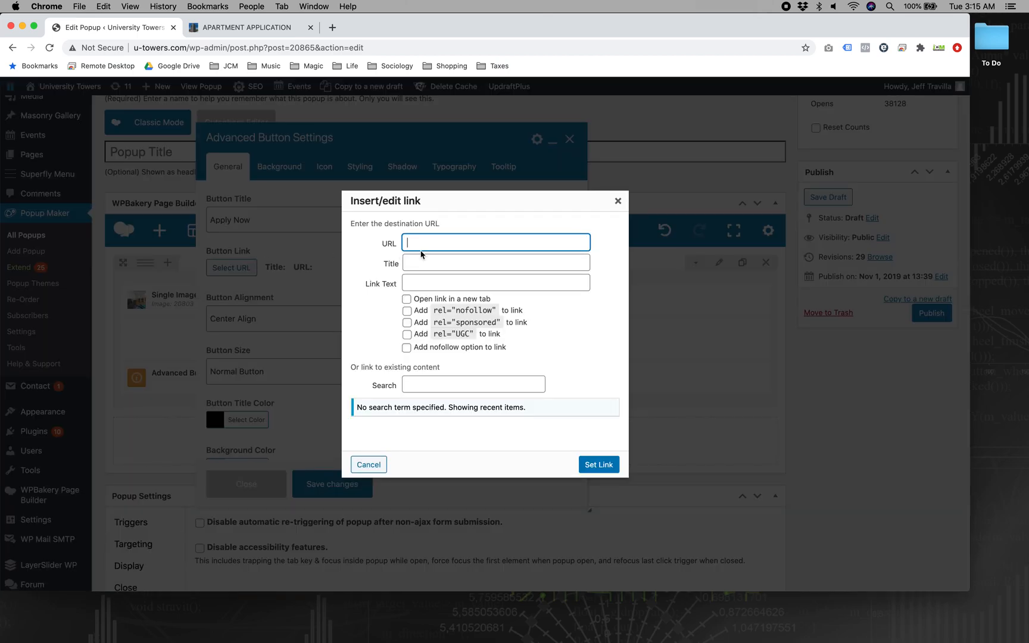
text(https://u-towers.com/get-started/)
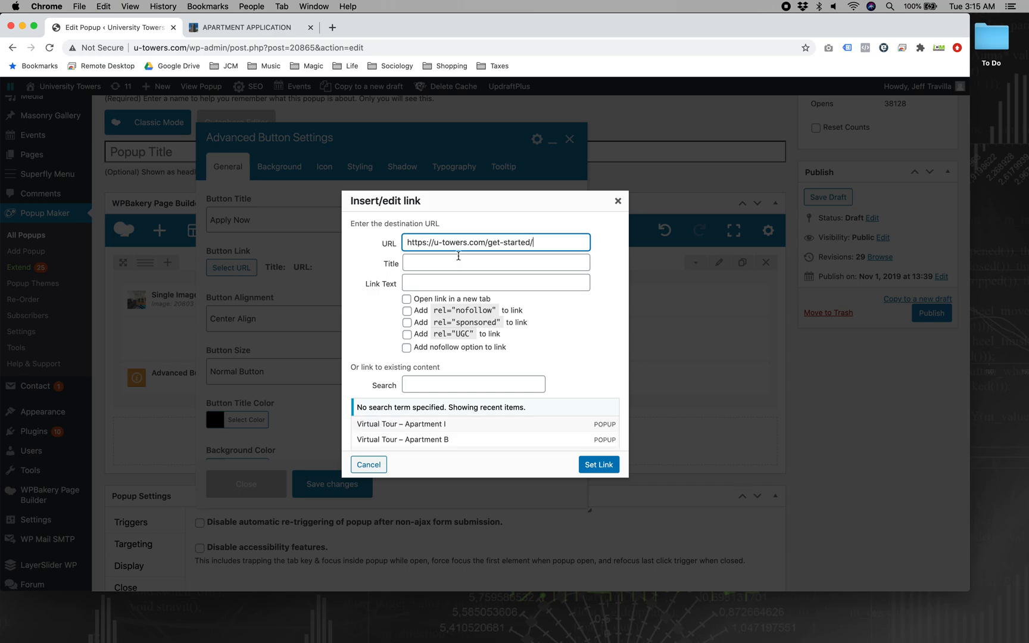
click(592, 469)
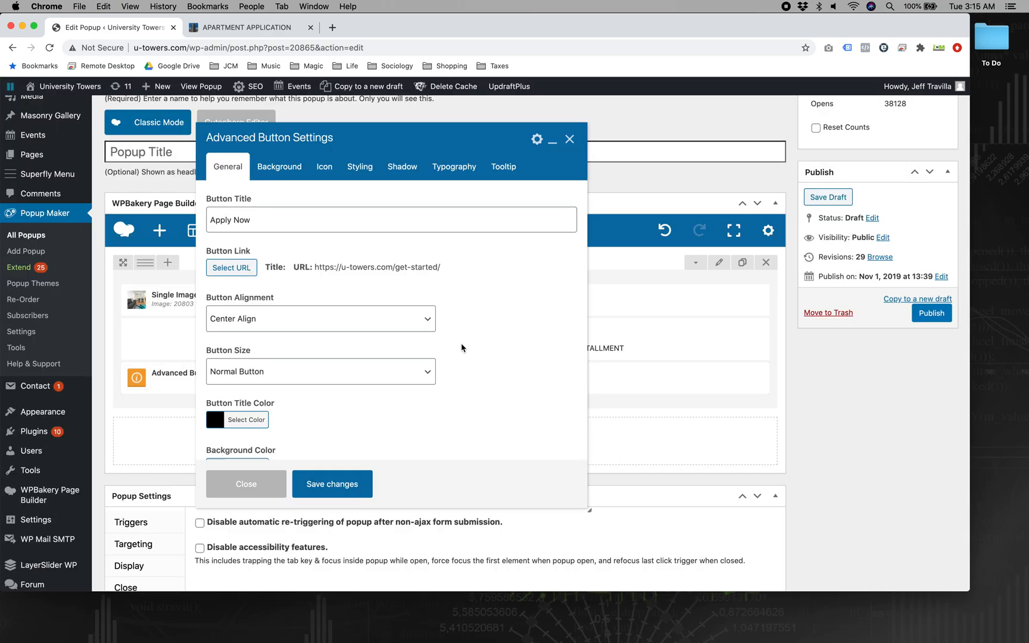
- Look through the Advanced Button's general, background, icon, styling, shadow, typography and tooltip settings, and save the button
scroll(461, 345, down, 5)
scroll(461, 344, up, 5)
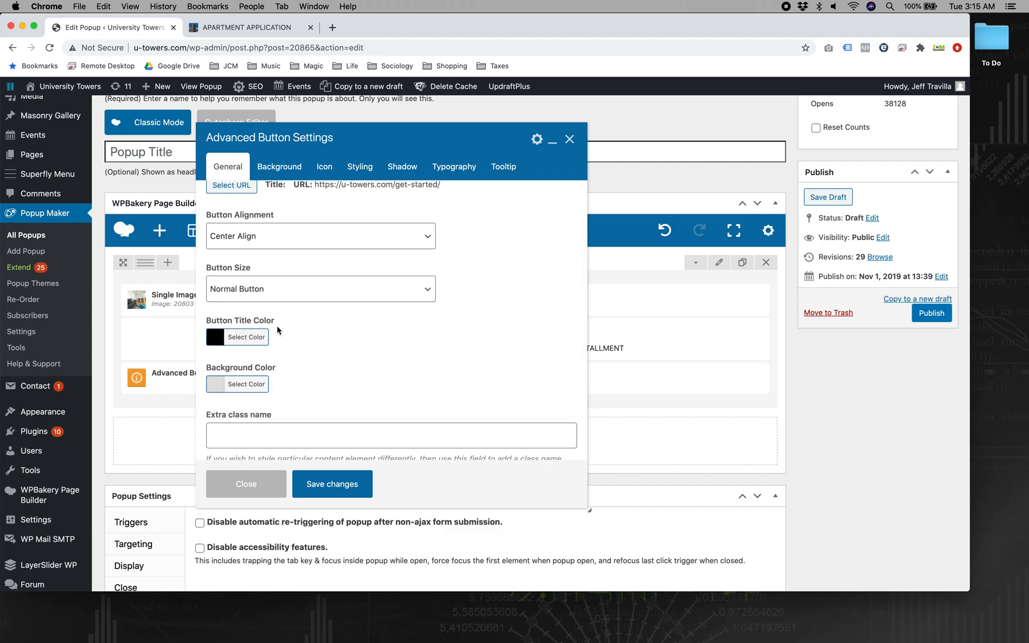
click(278, 174)
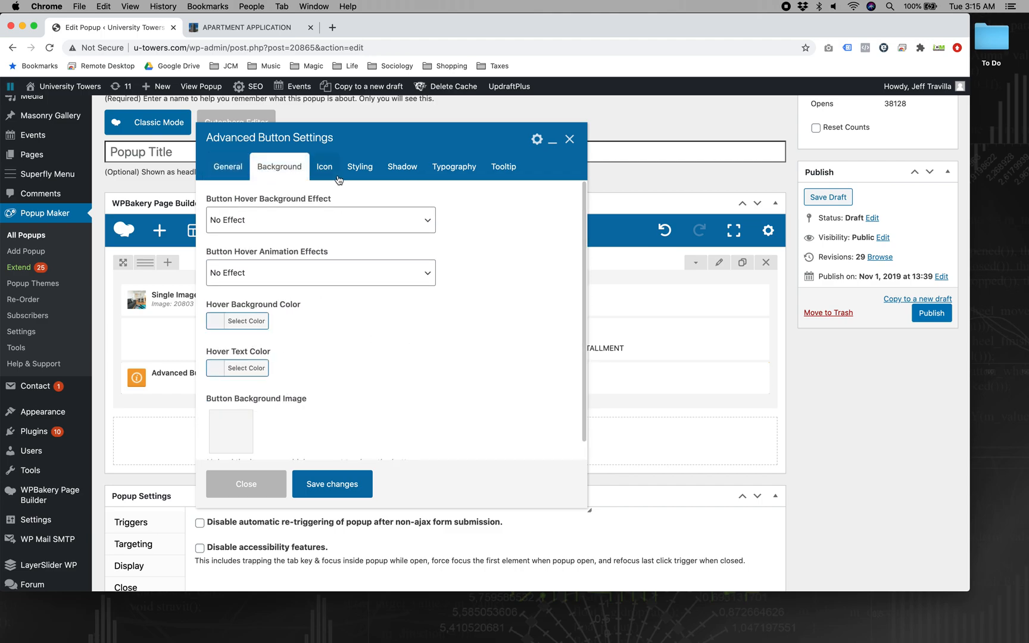
click(335, 174)
click(364, 176)
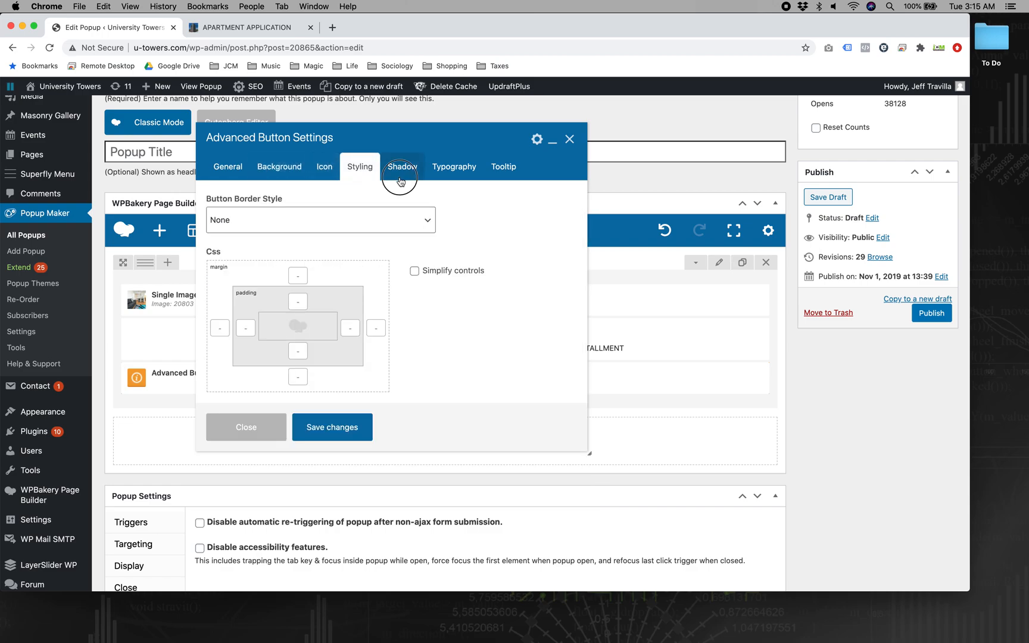
click(402, 173)
click(449, 173)
click(509, 172)
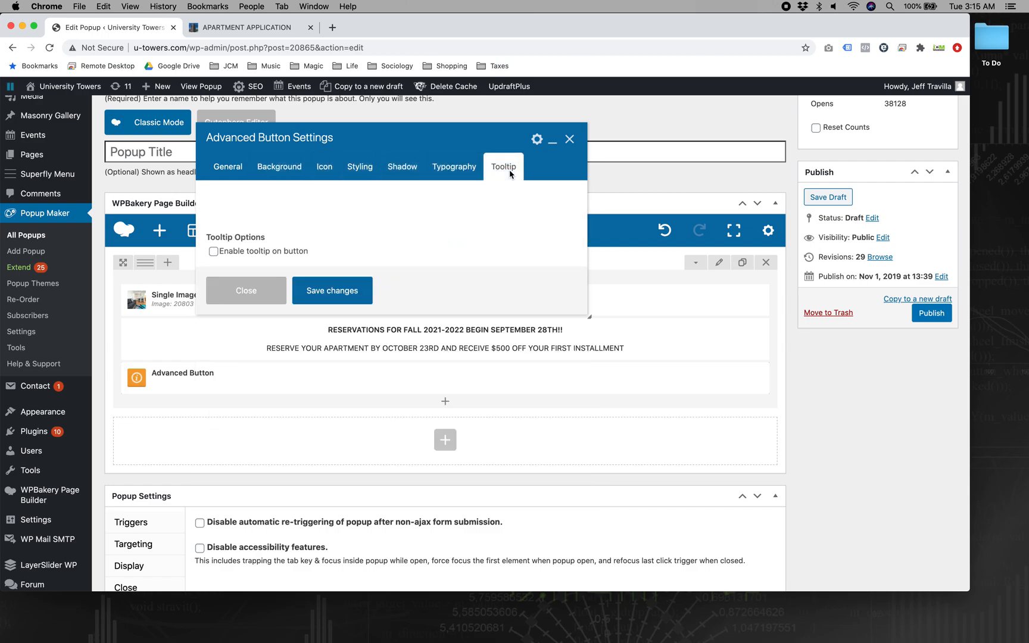
click(336, 290)
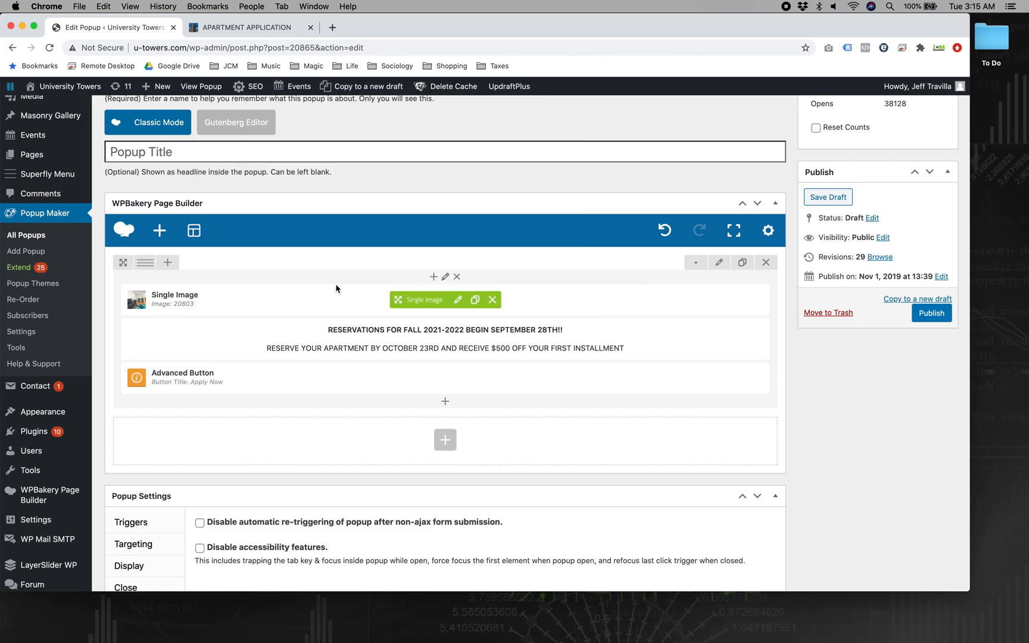
- Add the saved "button" element from My Elements below the Advanced Button and look through its settings
click(445, 401)
click(162, 155)
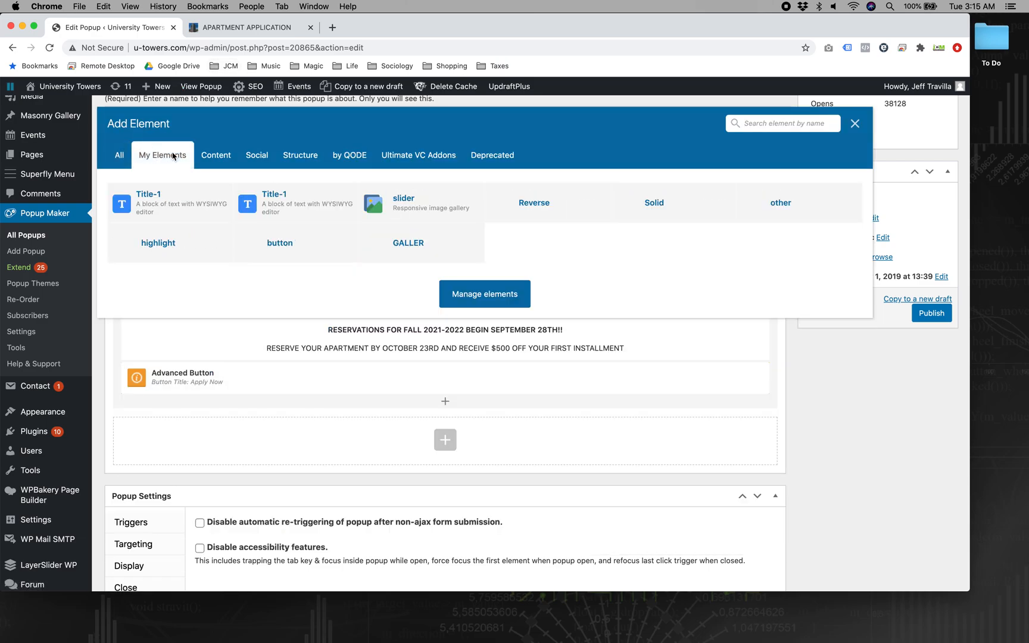
click(278, 245)
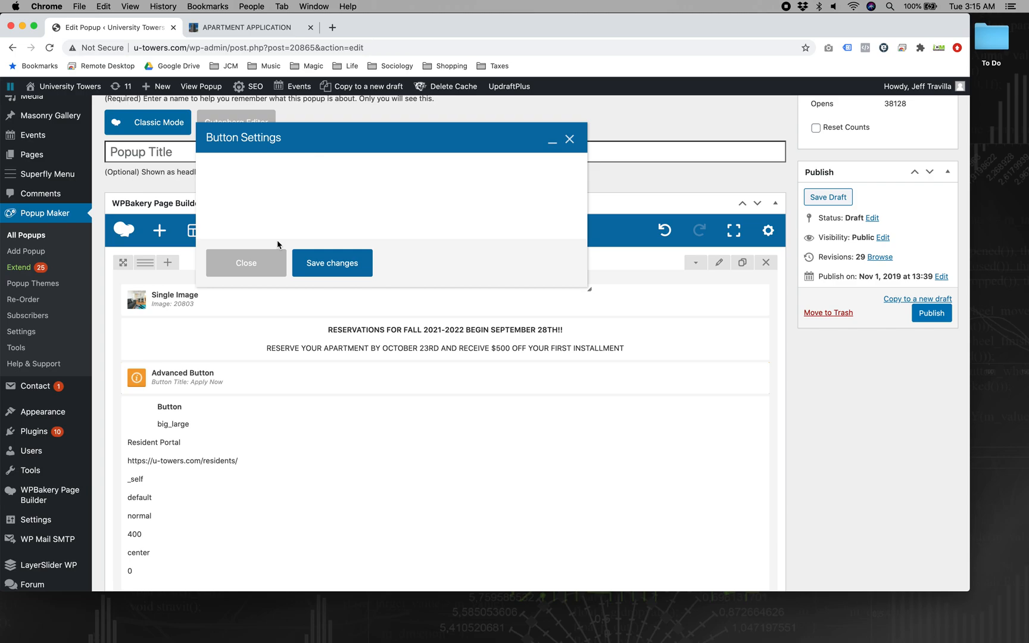
scroll(278, 245, down, 5)
scroll(278, 245, down, 10)
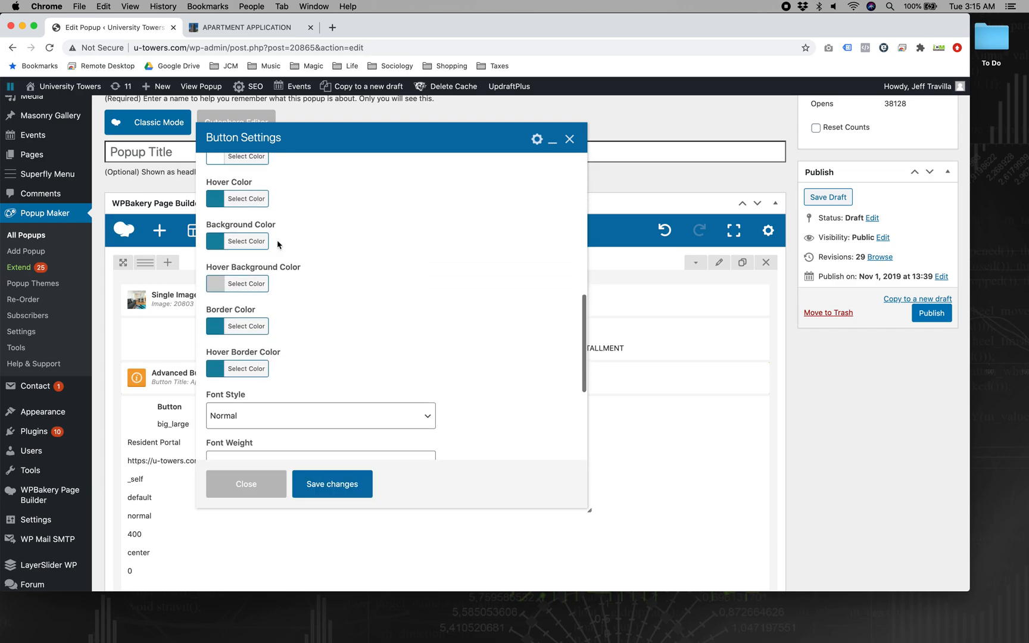
scroll(278, 245, up, 15)
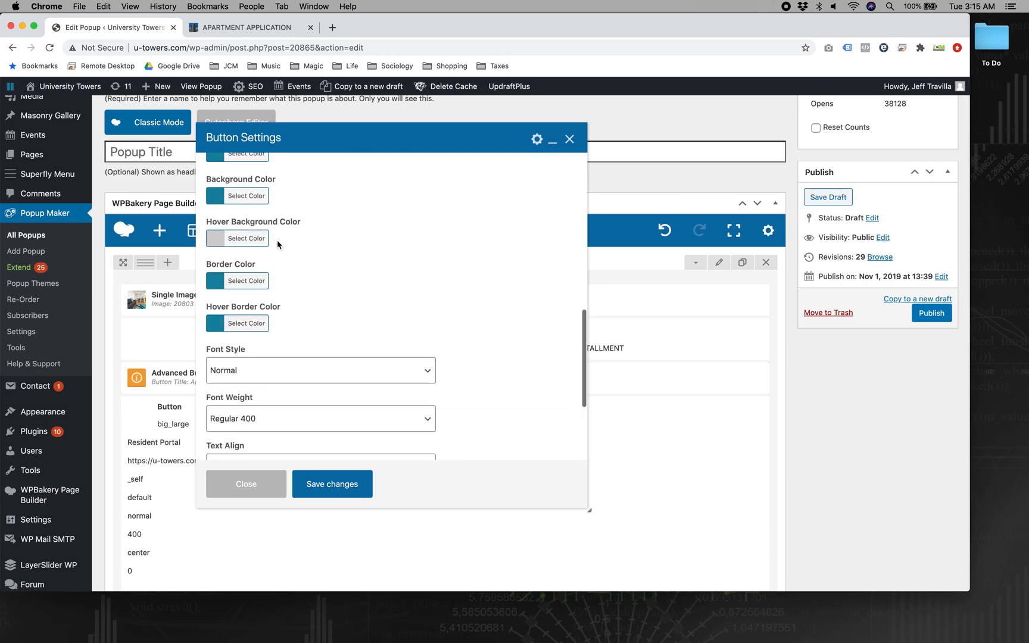
click(343, 384)
key(BackSpace)
text(https://u-towers.com/get-started/)
click(342, 385)
key(super+BackSpace)
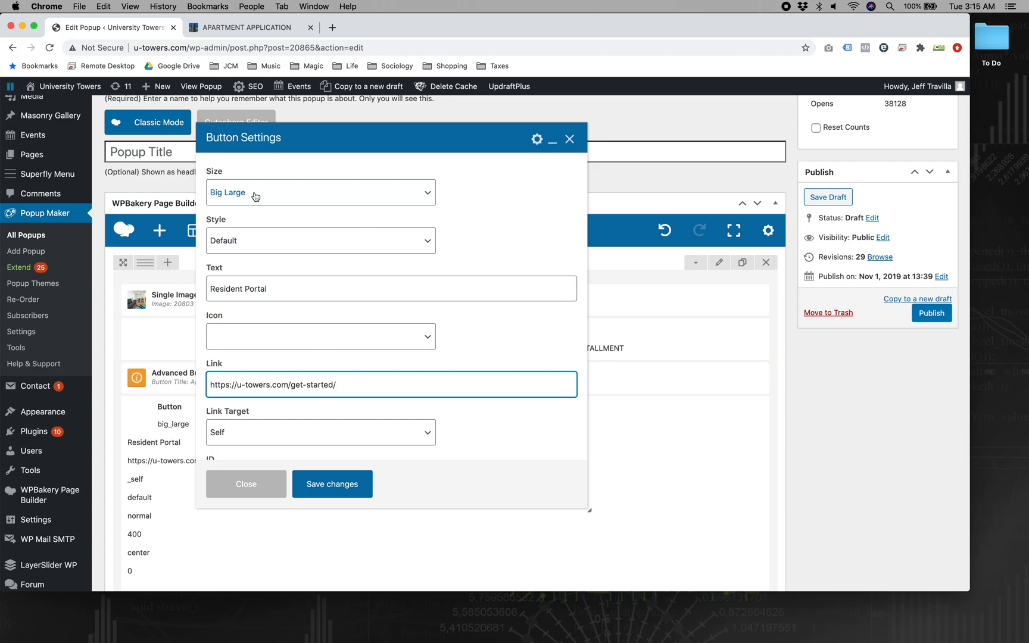
triple_click(283, 292)
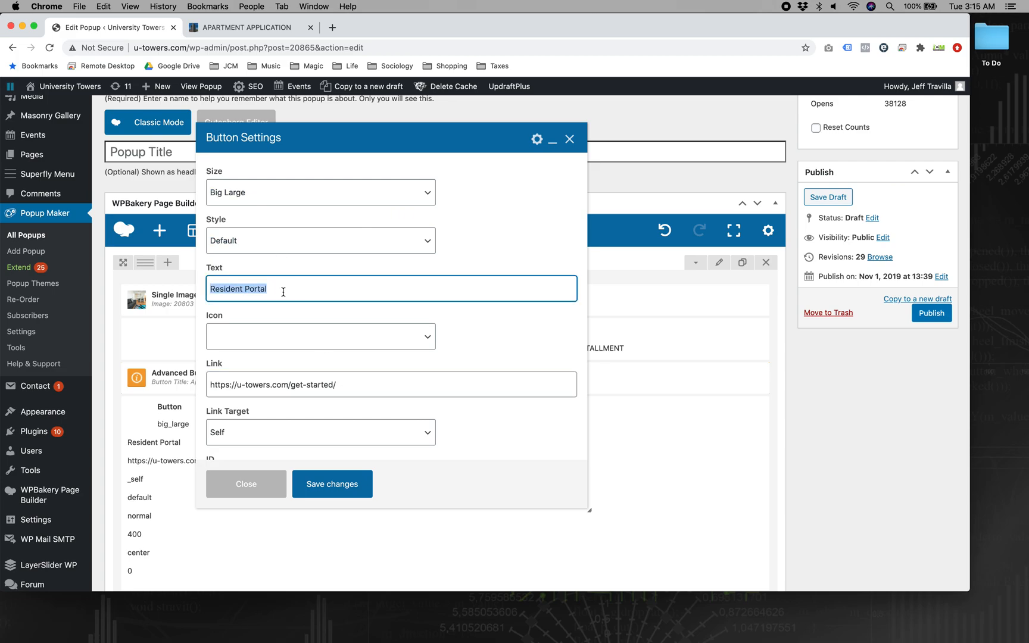
text(Apply Now)
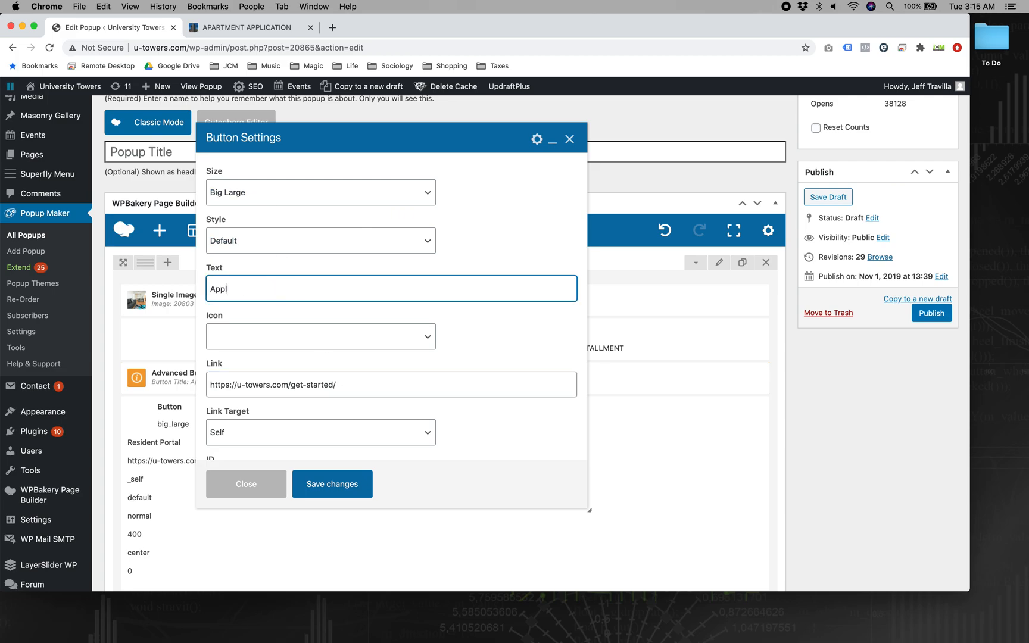
click(333, 484)
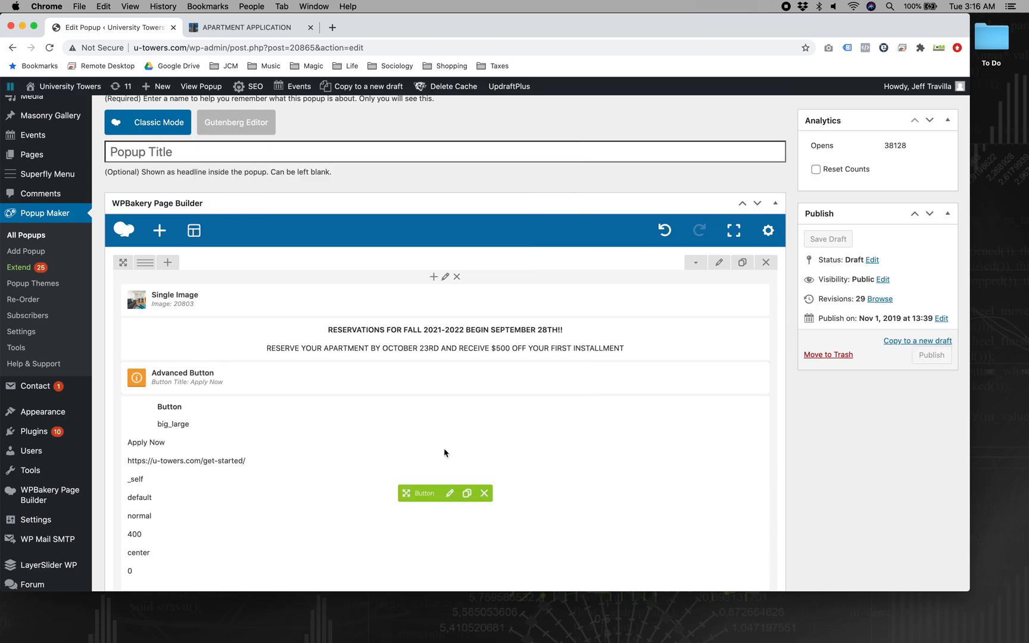
- Publish the popup and reload the live Get Started page to check how the popup looks
scroll(750, 446, down, 3)
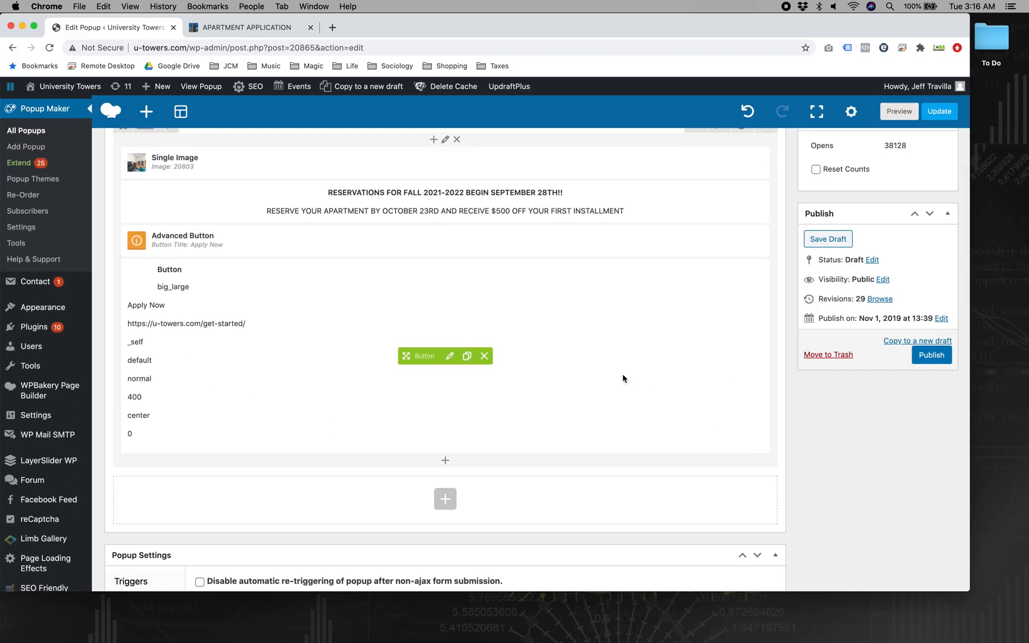
scroll(741, 403, down, 2)
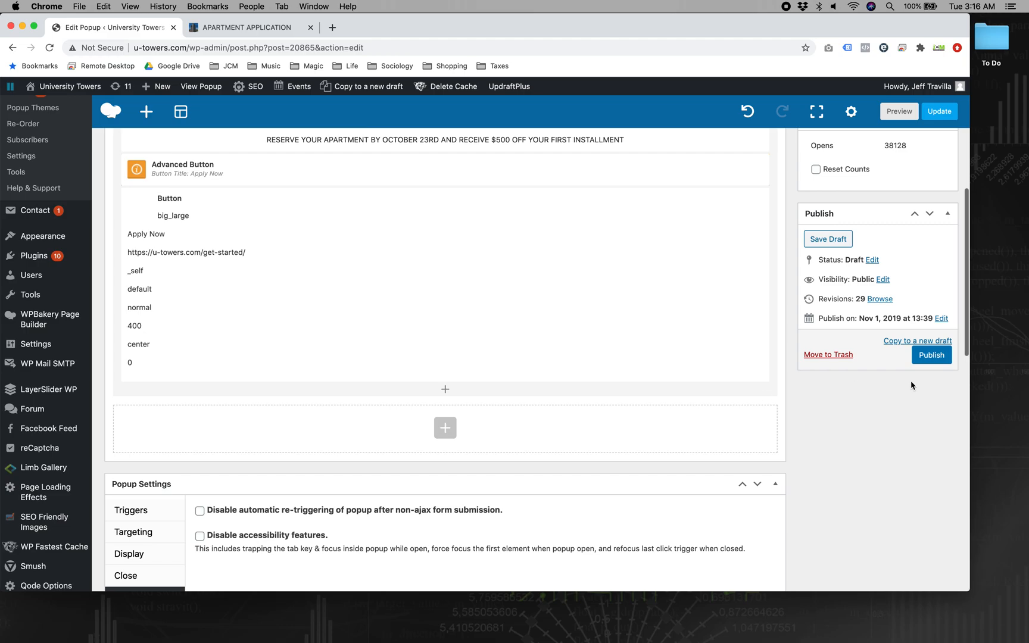
click(922, 364)
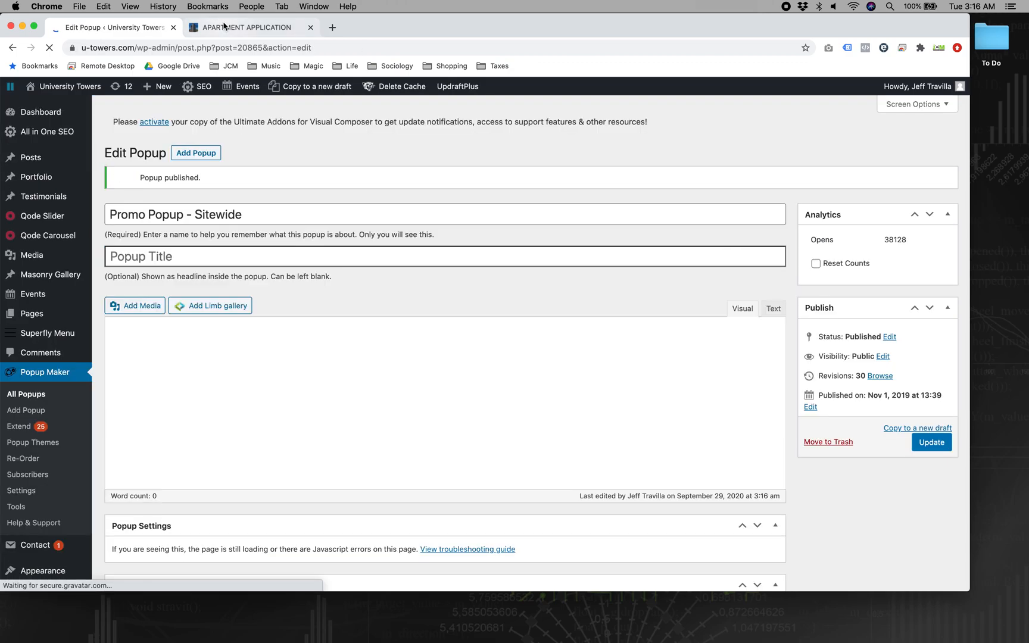
click(224, 26)
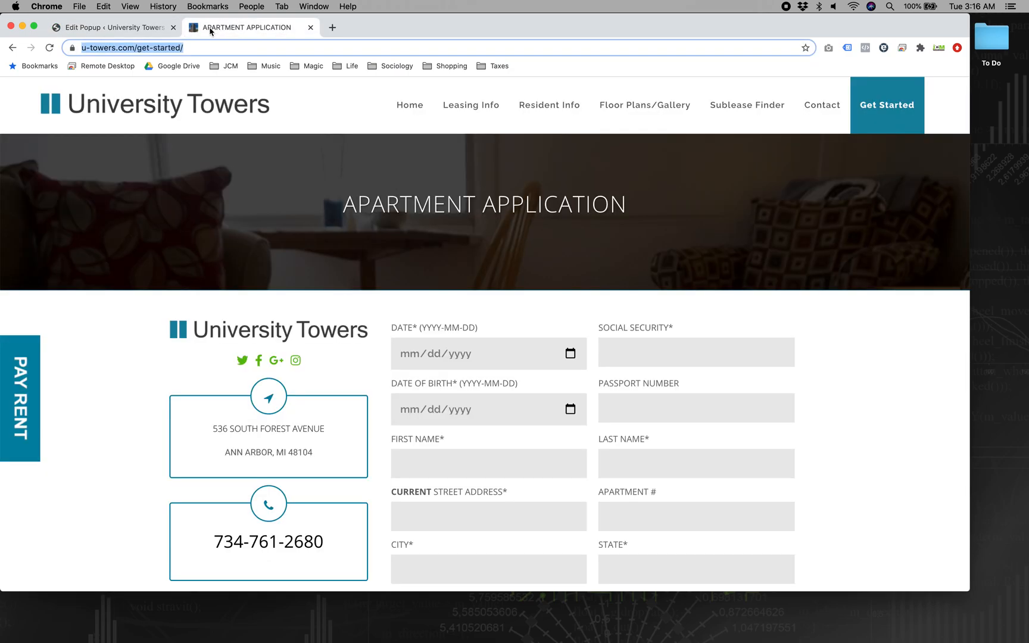
click(50, 48)
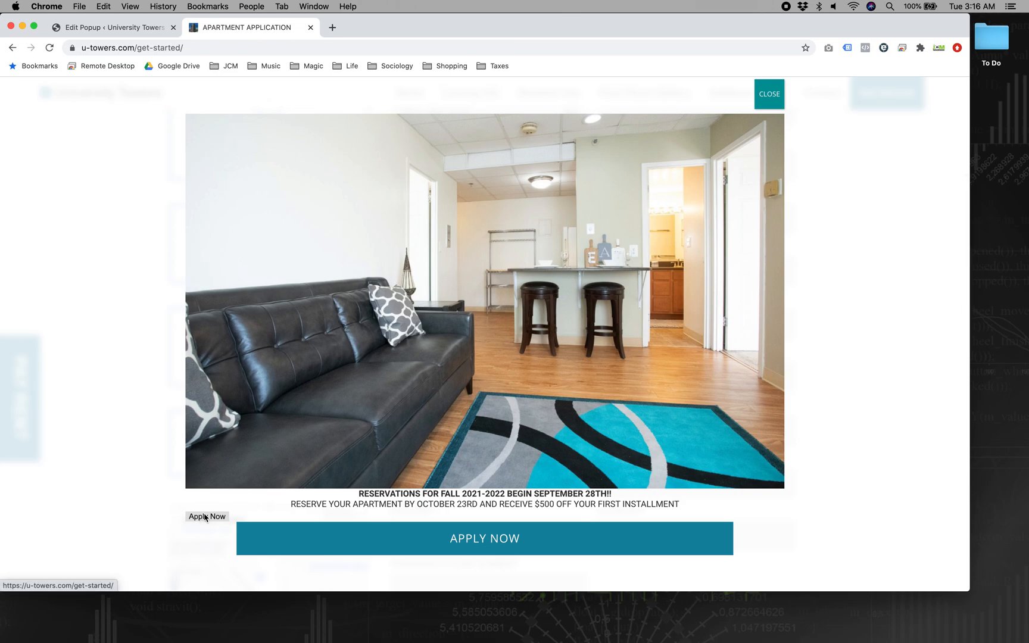
- Return to the popup editor, delete the Advanced Button element and update the popup
click(114, 38)
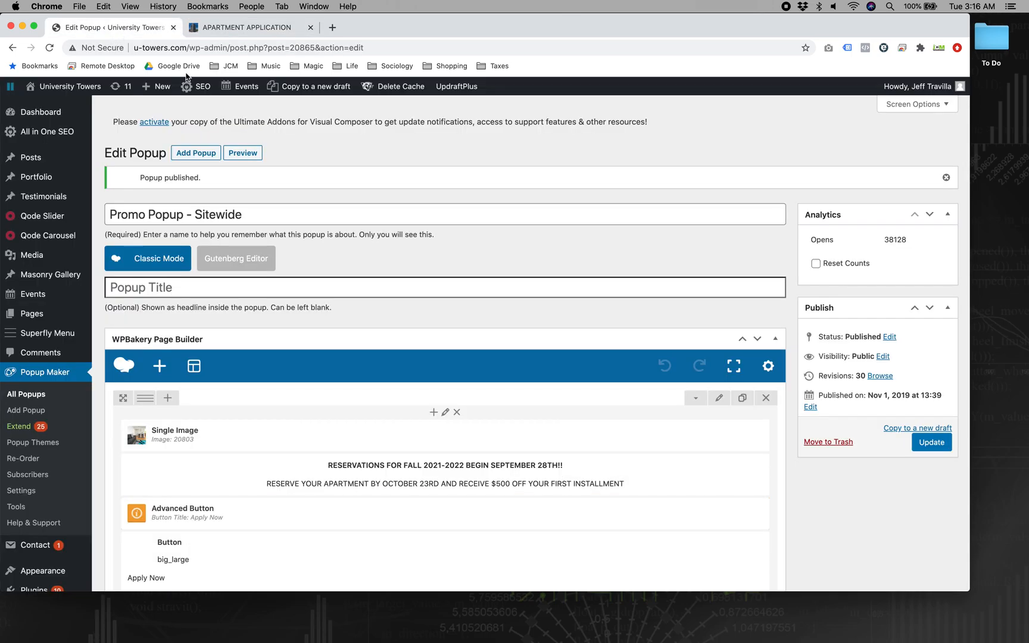
scroll(322, 247, down, 5)
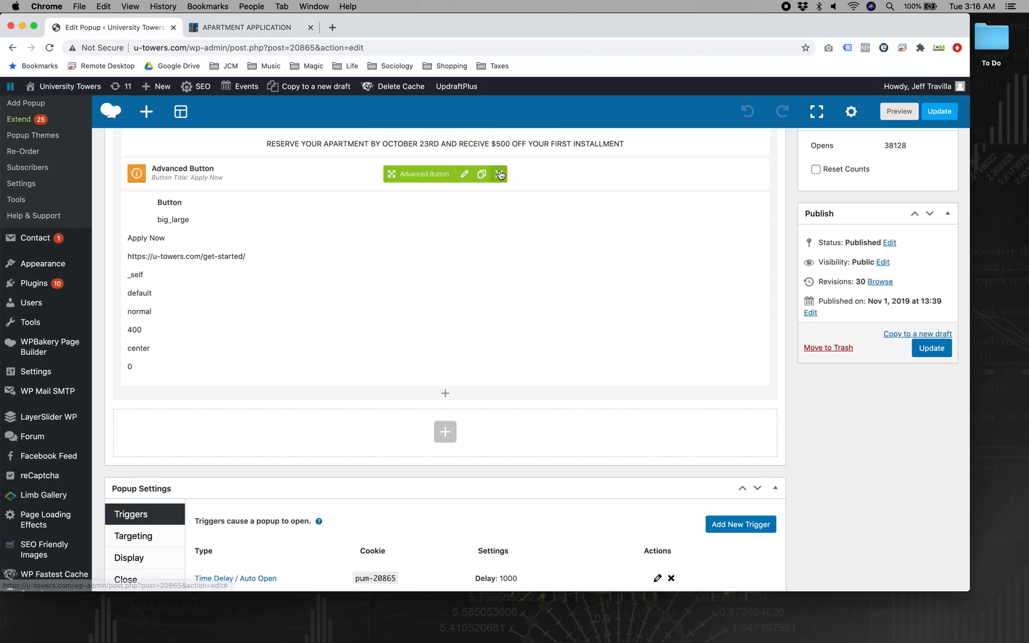
click(500, 174)
scroll(685, 227, up, 5)
click(936, 348)
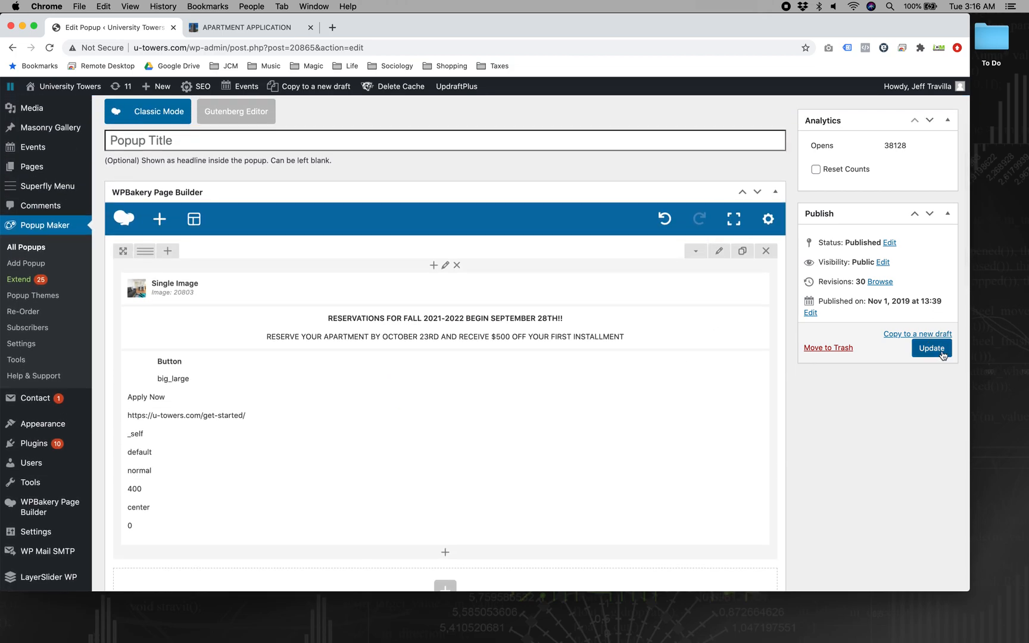
- Check the popup on the live Get Started page, return to the editor and delete the Single Image element
click(252, 28)
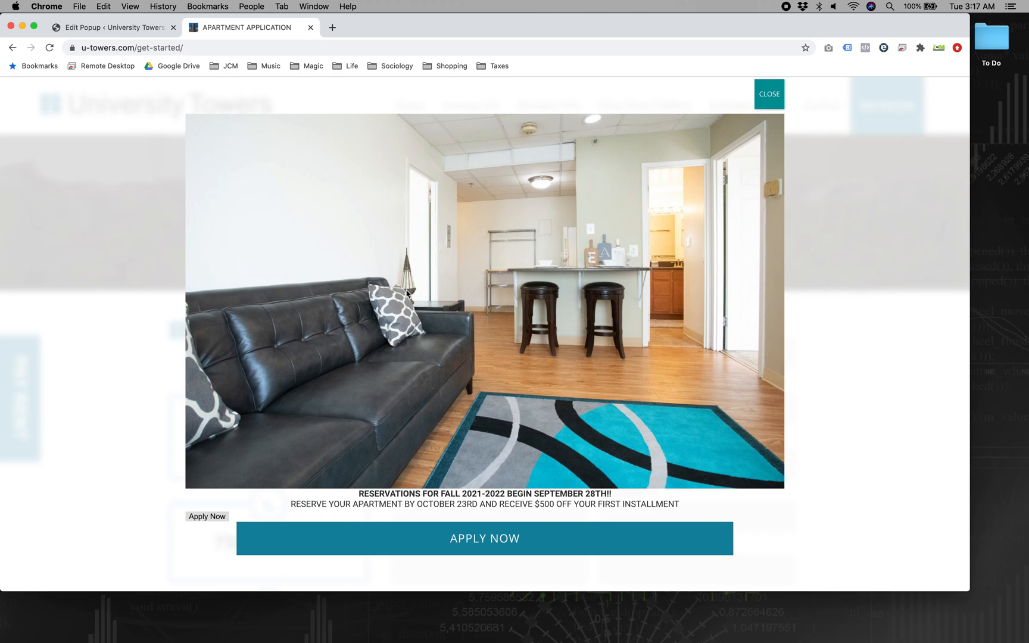
click(80, 29)
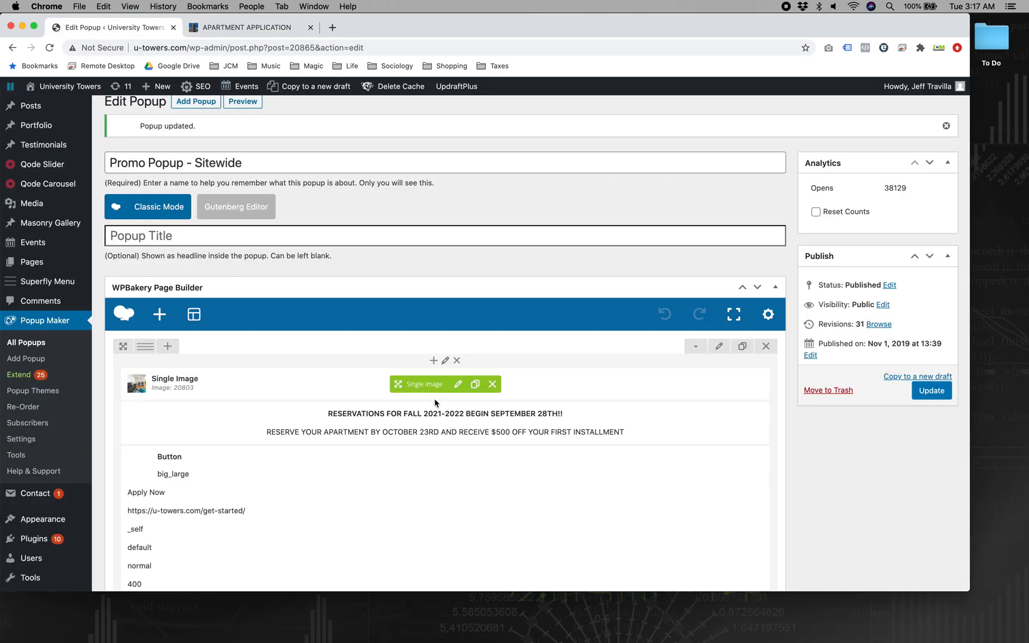
click(492, 384)
- Format all the promo text in the text block as Heading 1 and save the block
click(456, 391)
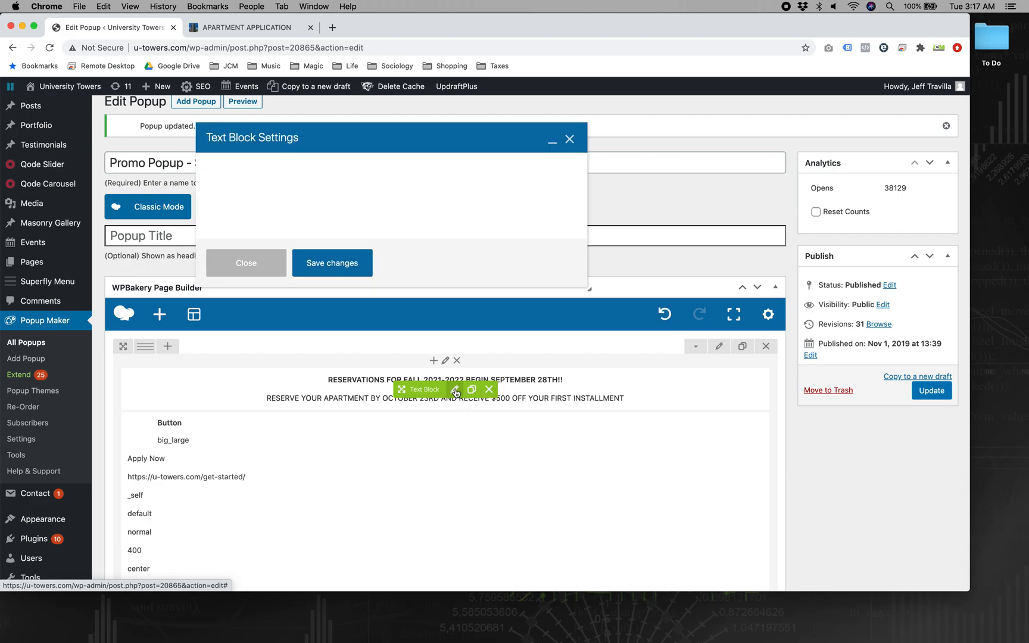
click(425, 346)
key(super+a)
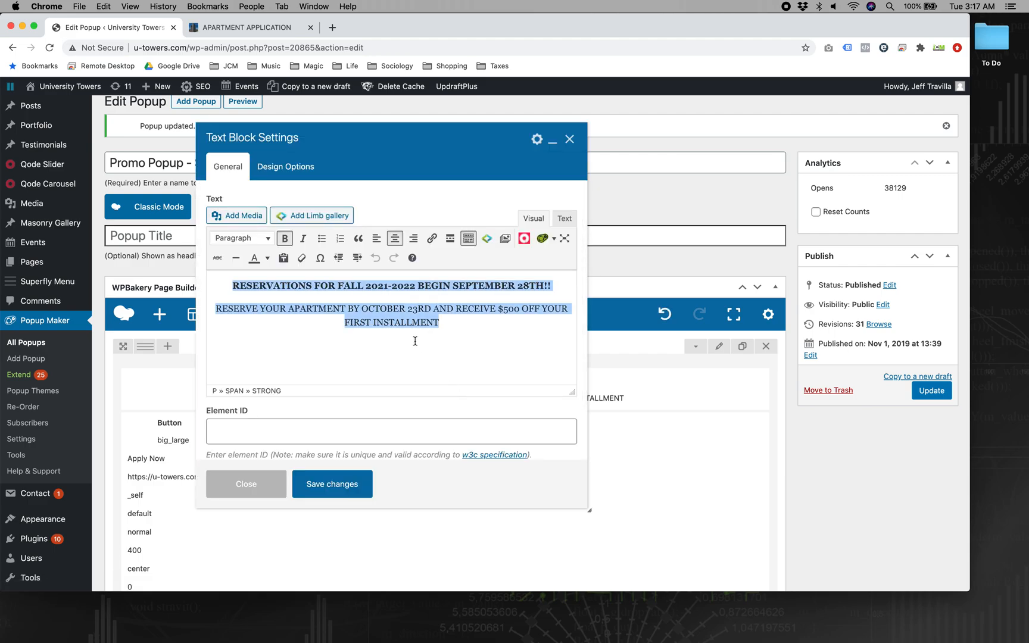
click(271, 239)
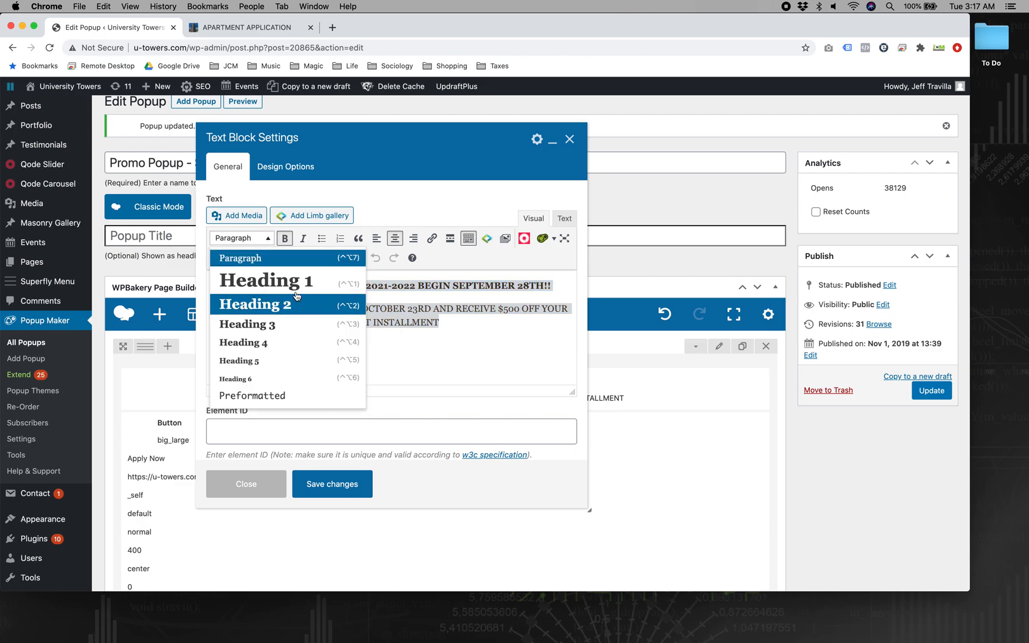
click(280, 281)
click(389, 359)
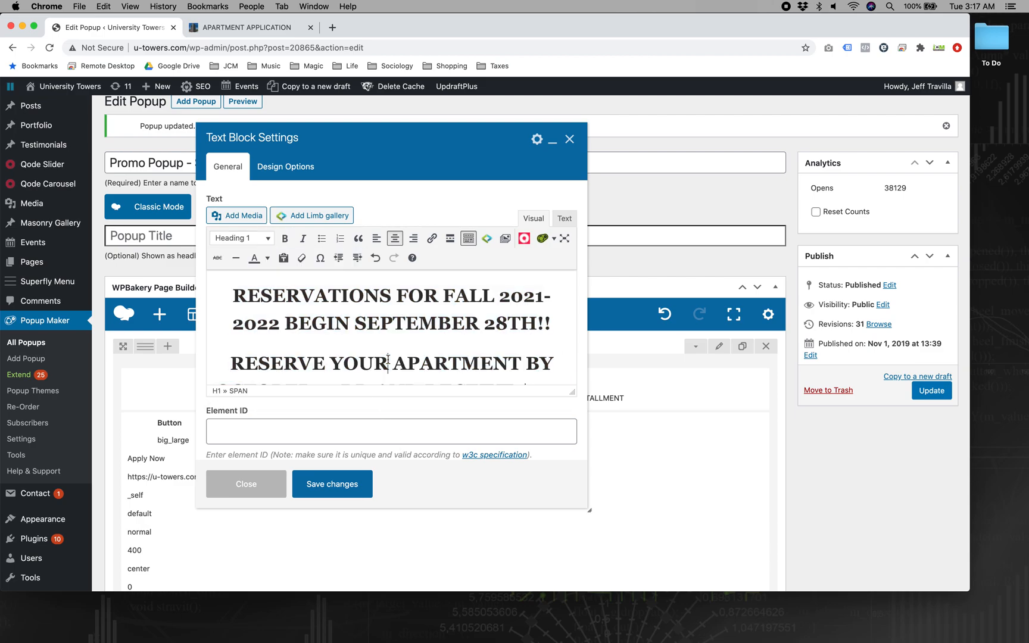
scroll(388, 359, down, 2)
scroll(388, 359, up, 2)
scroll(388, 359, down, 2)
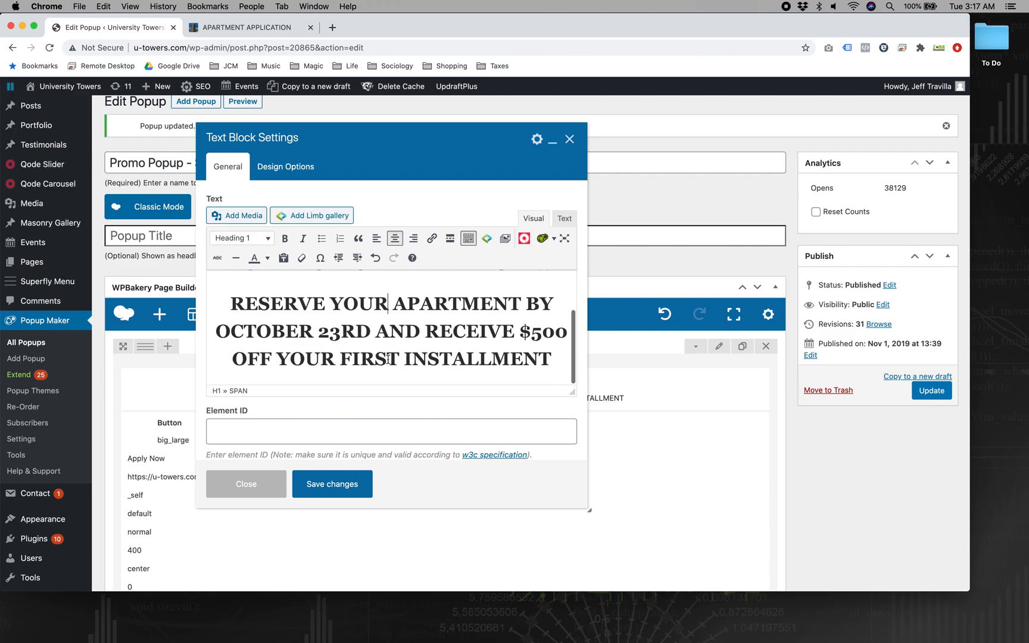
click(348, 498)
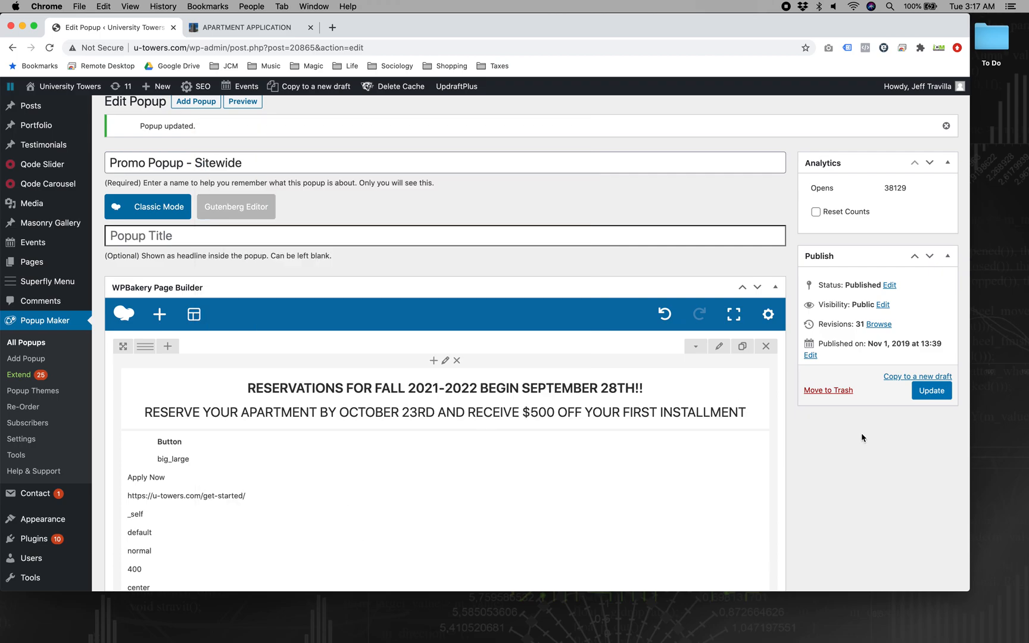
- Update the popup, check it on the live Get Started page and close it there
click(940, 395)
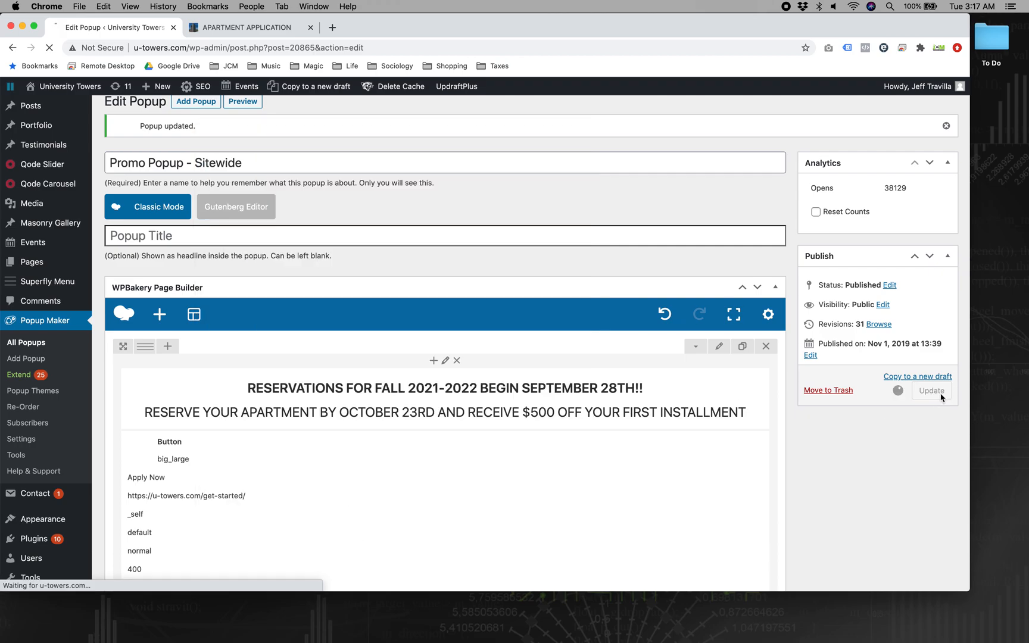
click(266, 36)
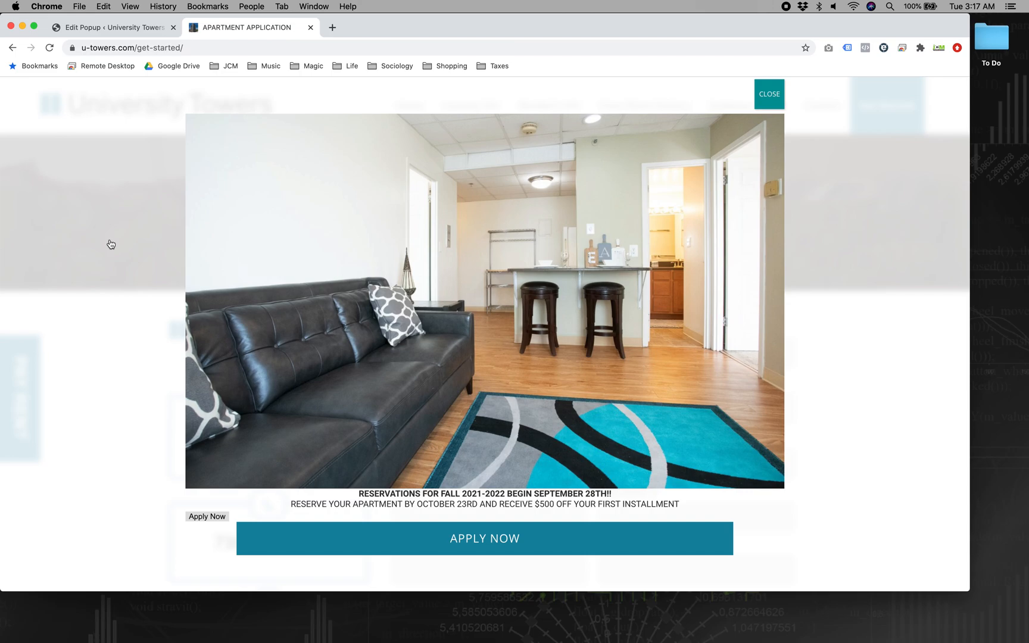
click(760, 96)
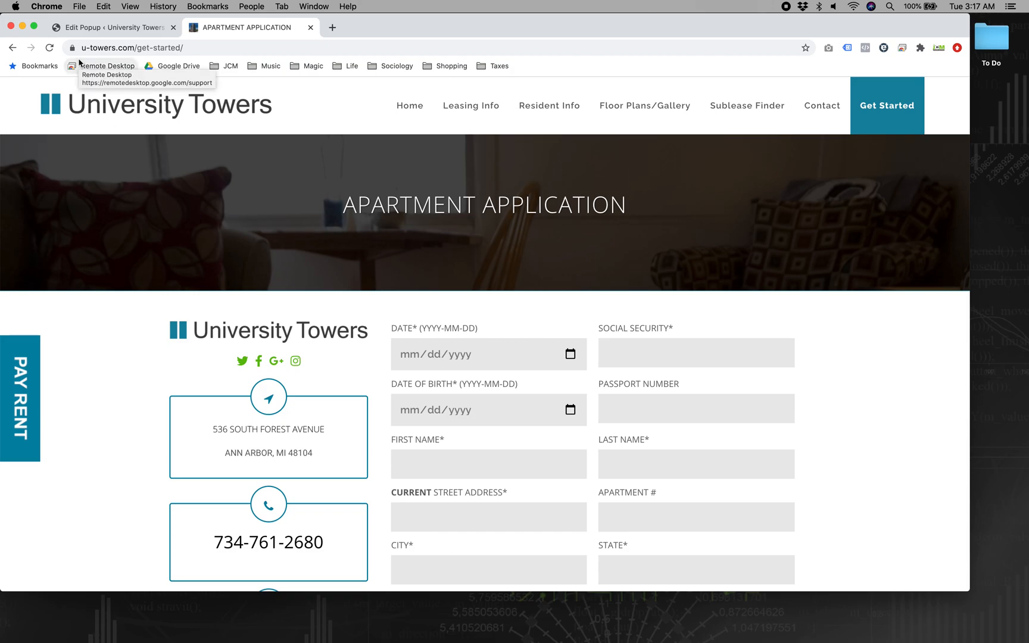
- Open the developer tools for the Get Started page and bring the page window back to the front
right_click(159, 196)
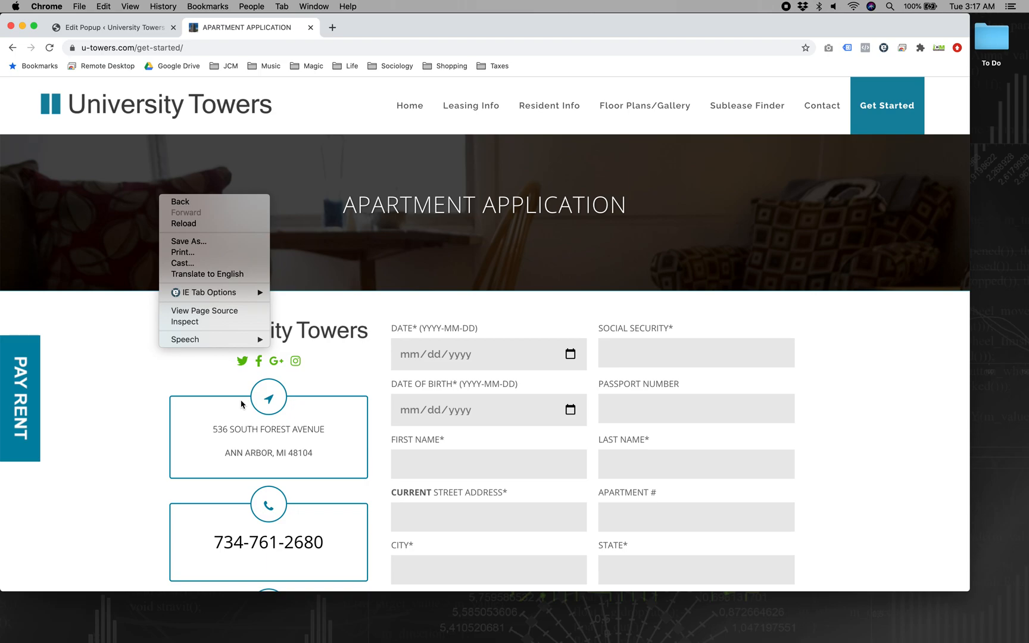
click(86, 291)
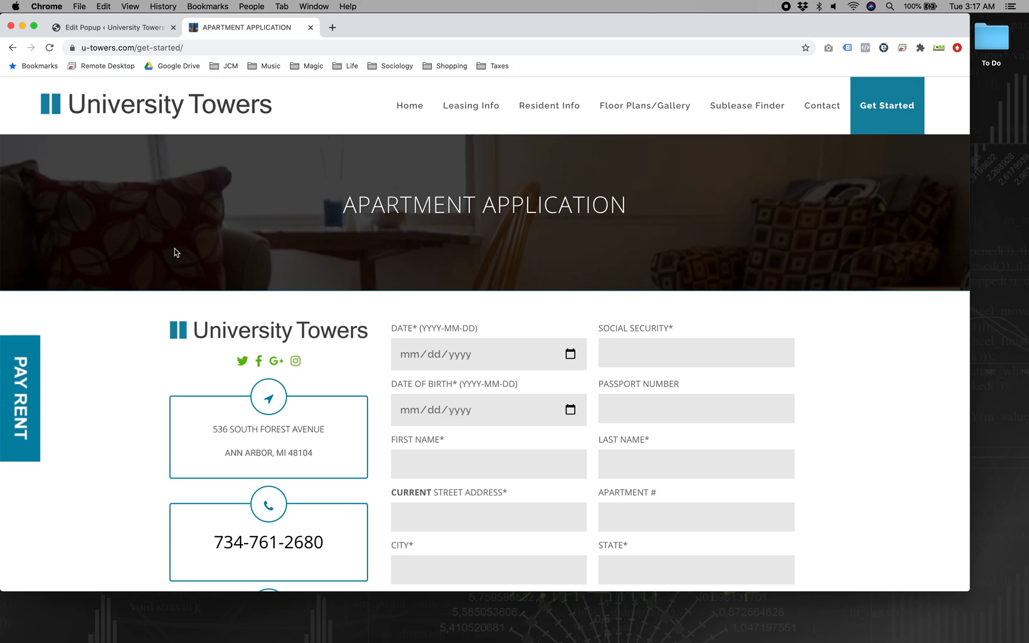
right_click(237, 231)
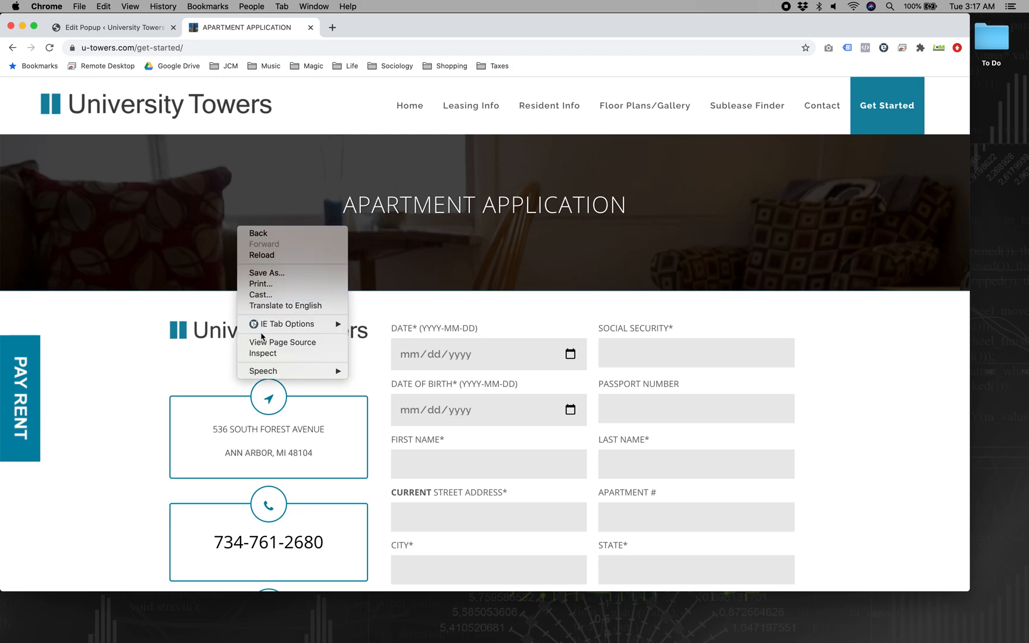
click(261, 355)
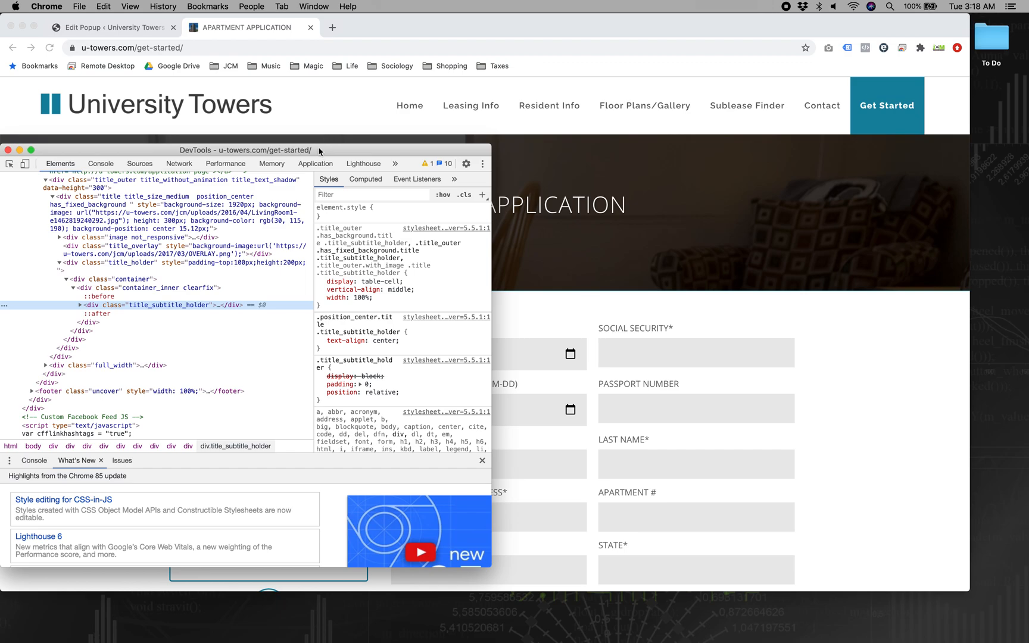
click(527, 175)
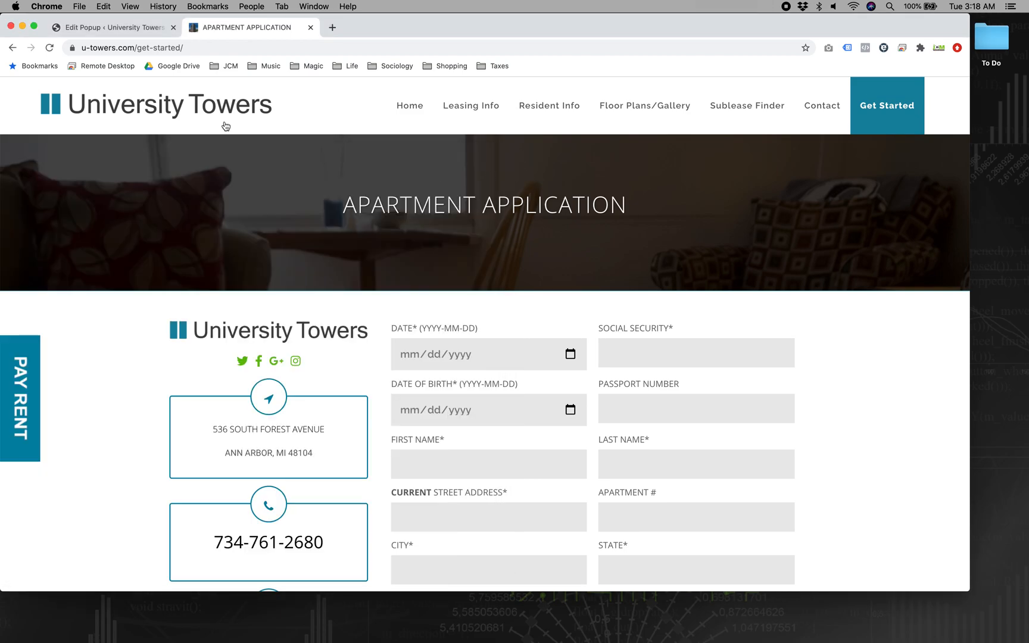
right_click(49, 49)
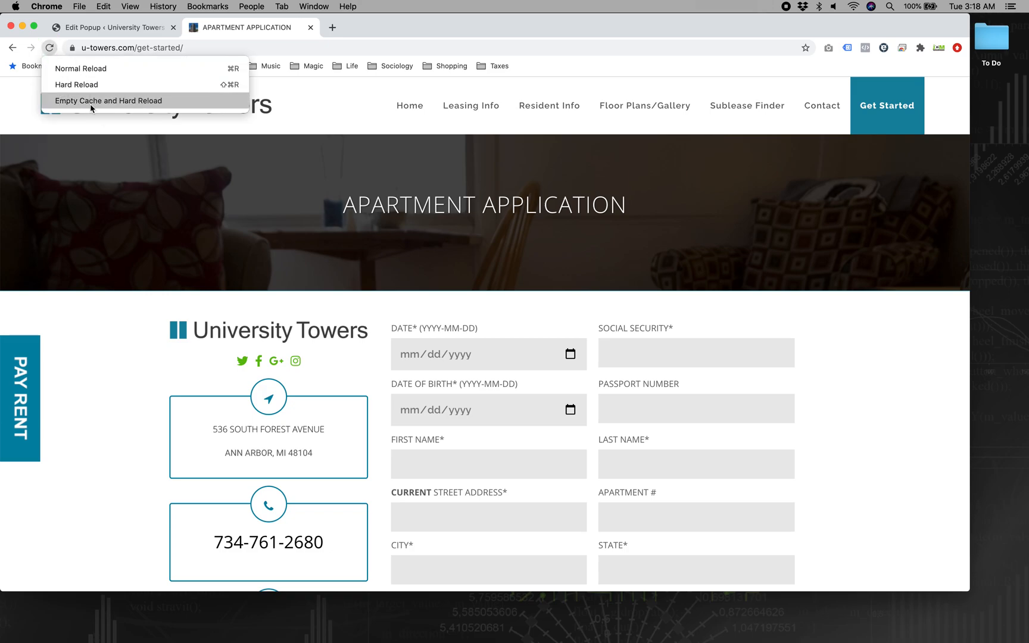
click(153, 260)
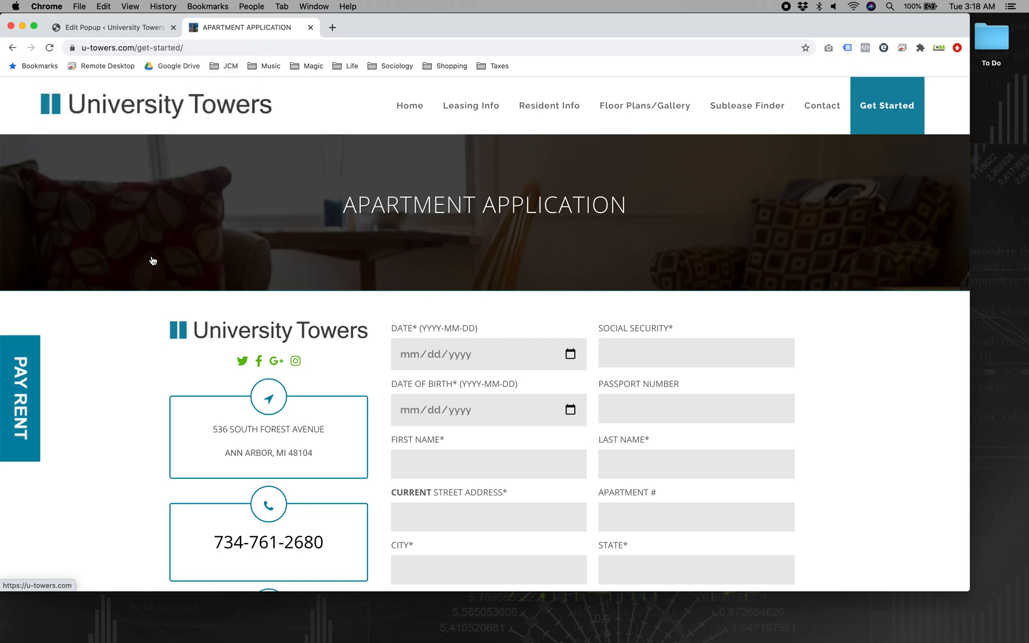
- Remove the pum-20865 cookie from the u-towers.com cookies in use and close the cookie list
click(73, 48)
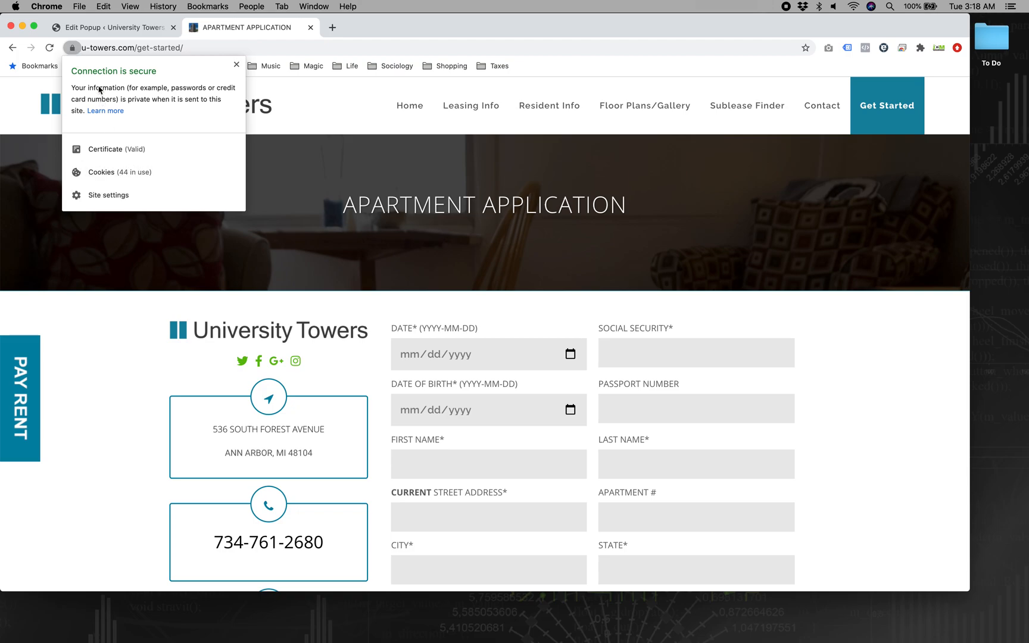
click(110, 170)
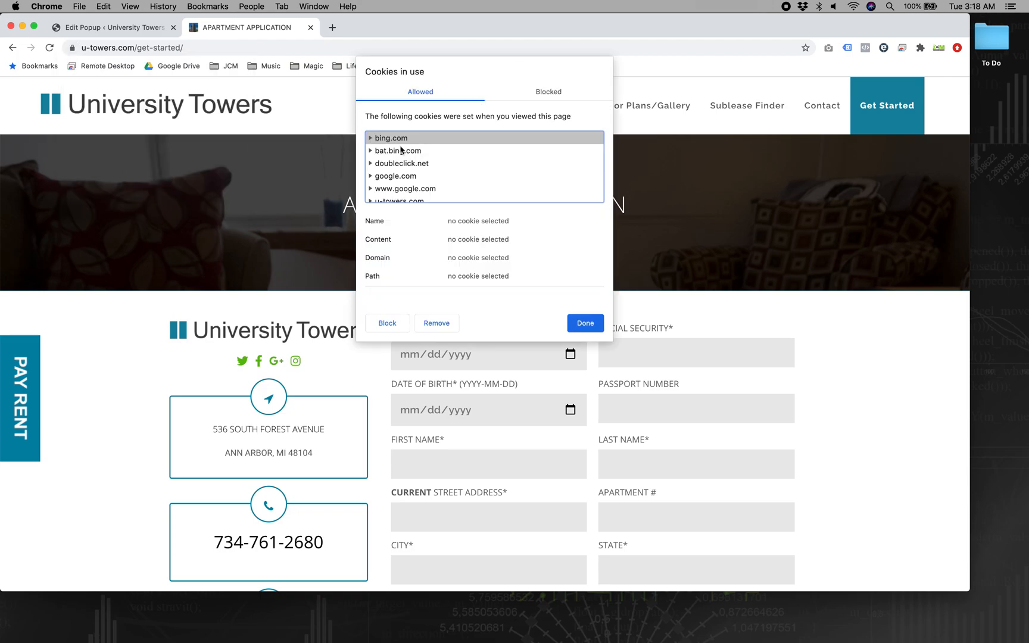
scroll(400, 149, down, 1)
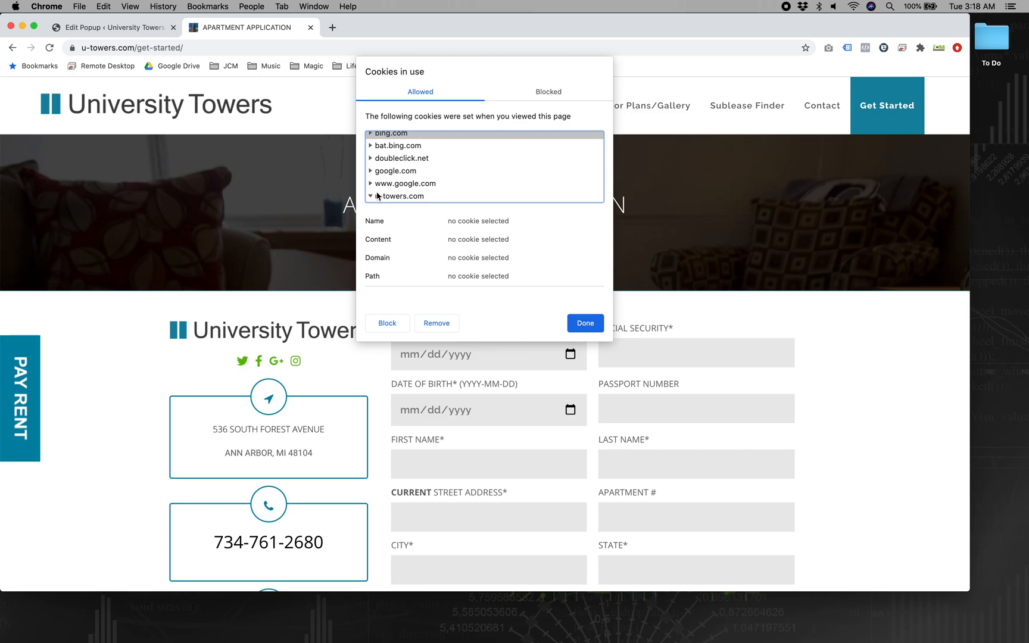
click(372, 197)
click(387, 172)
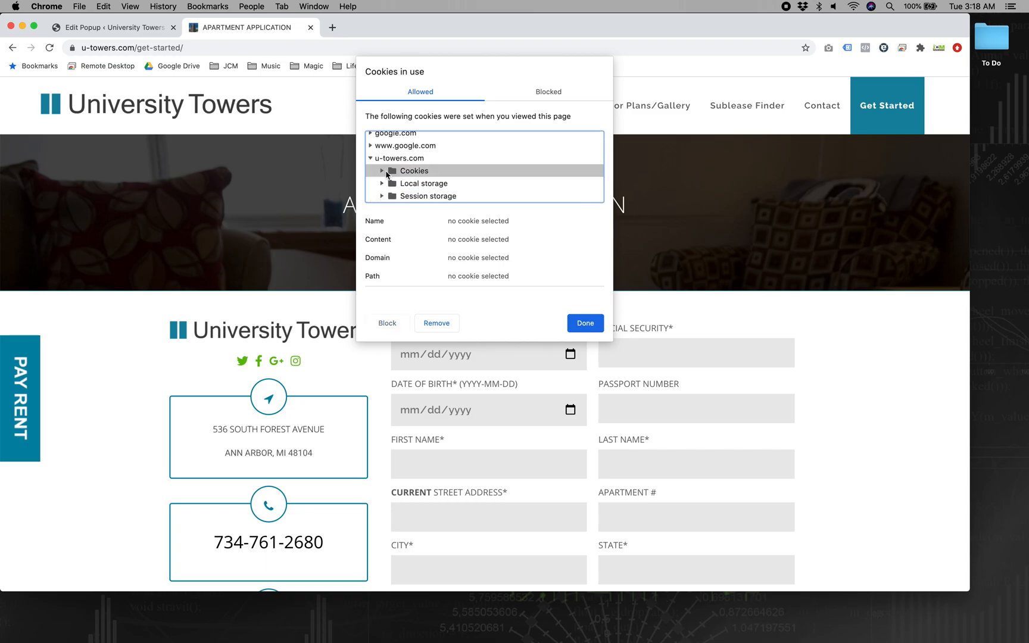
click(383, 172)
scroll(450, 177, down, 2)
scroll(449, 177, down, 5)
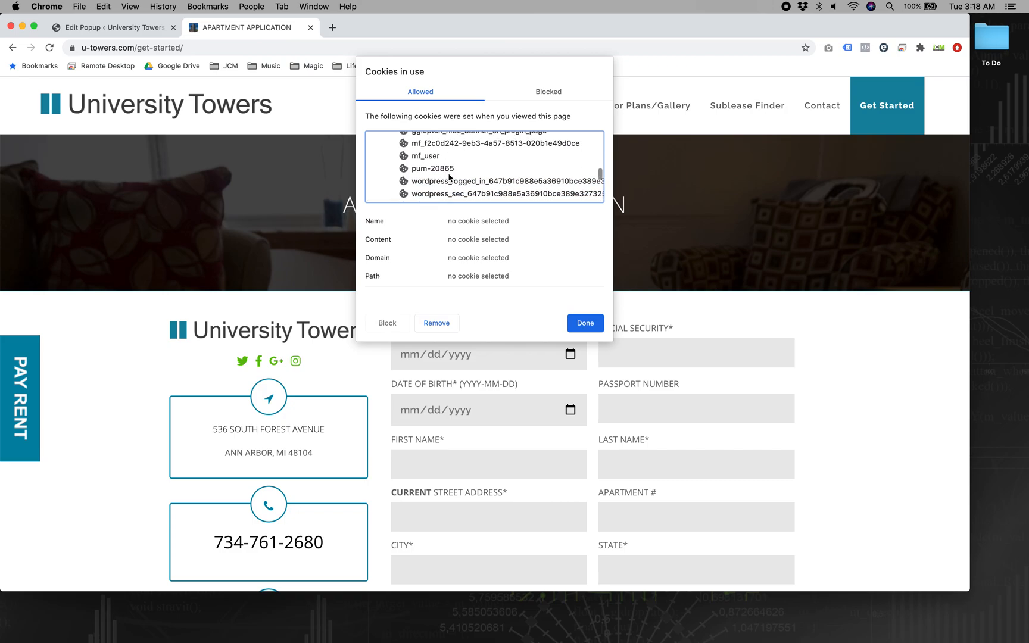
click(442, 174)
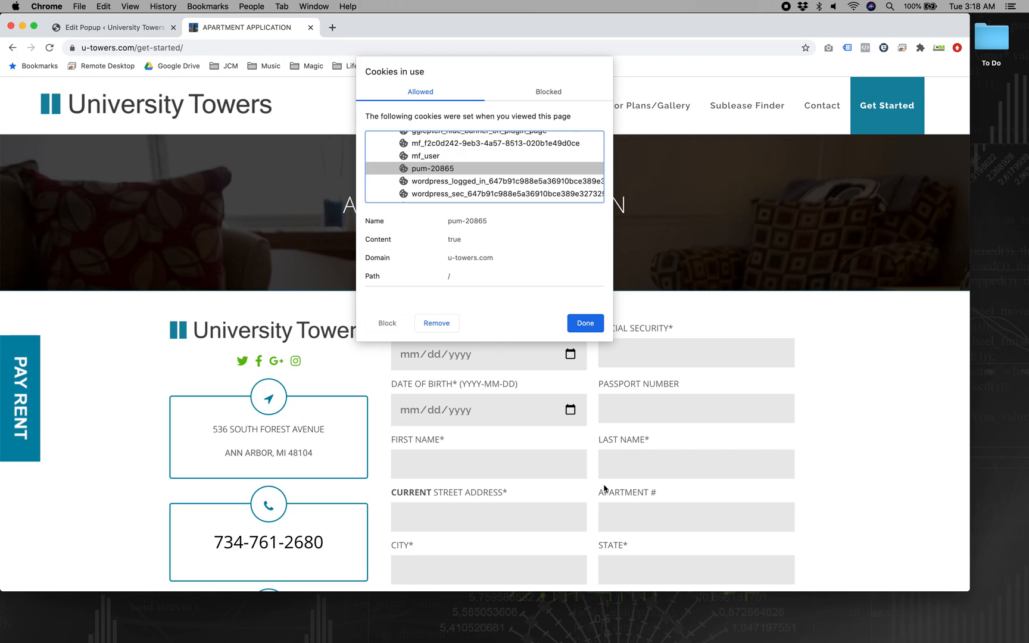
click(450, 327)
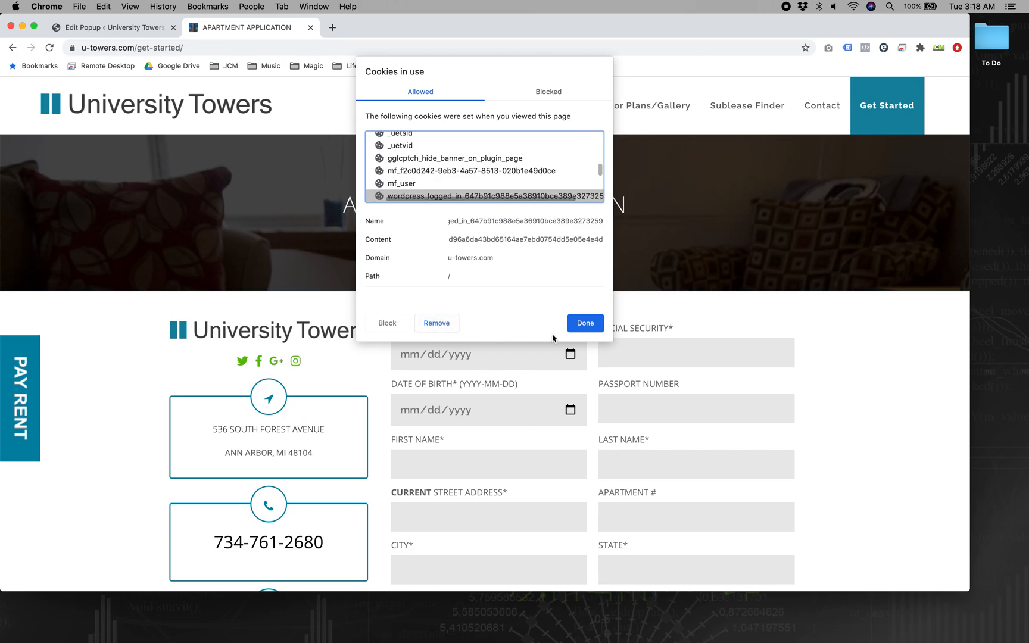
click(581, 326)
- Empty the cache and hard reload the Get Started page, check the popup and close it
right_click(50, 53)
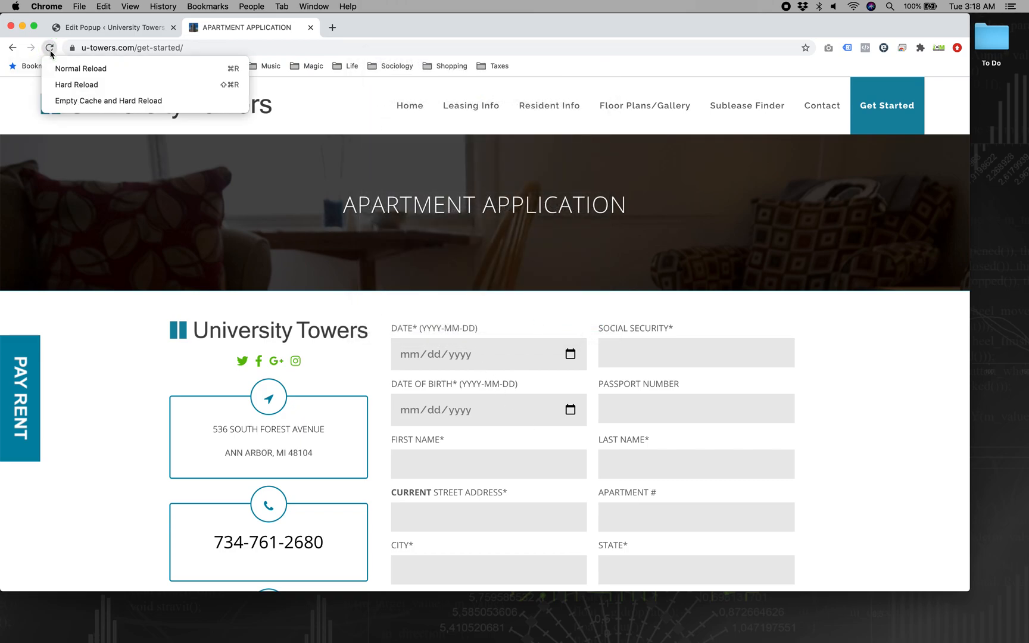
click(83, 101)
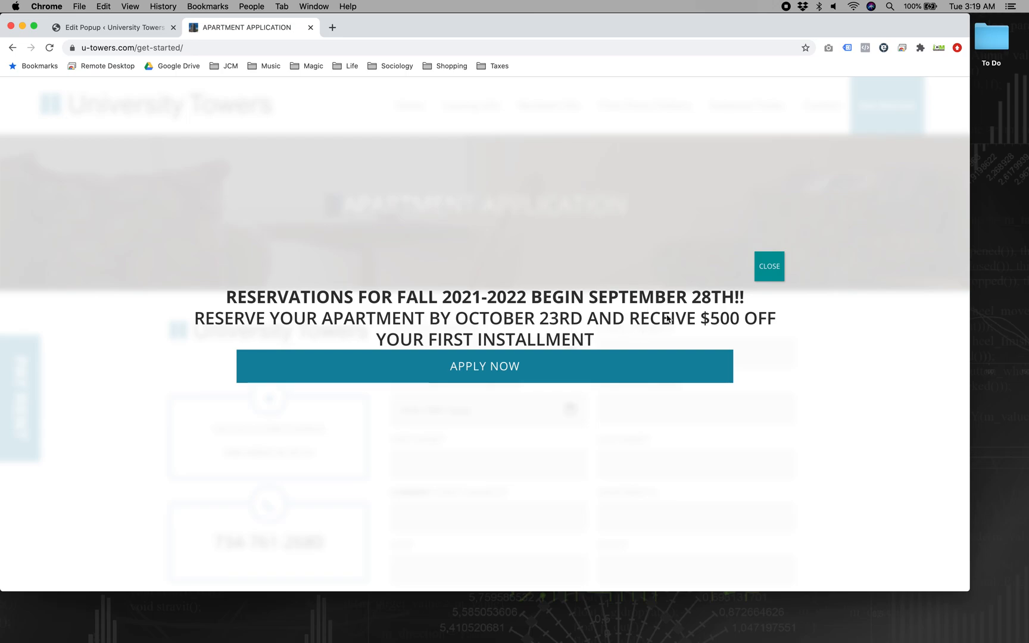
click(770, 269)
- Return to the popup editor and add an Empty Space element with a height of 64px below the Apply Now button
click(143, 30)
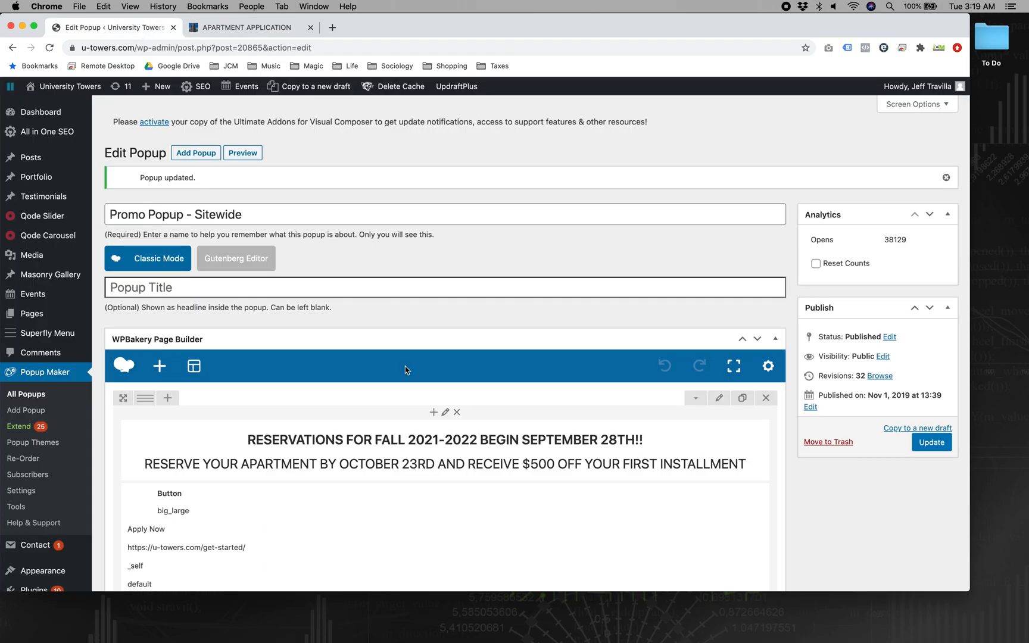
scroll(405, 367, down, 5)
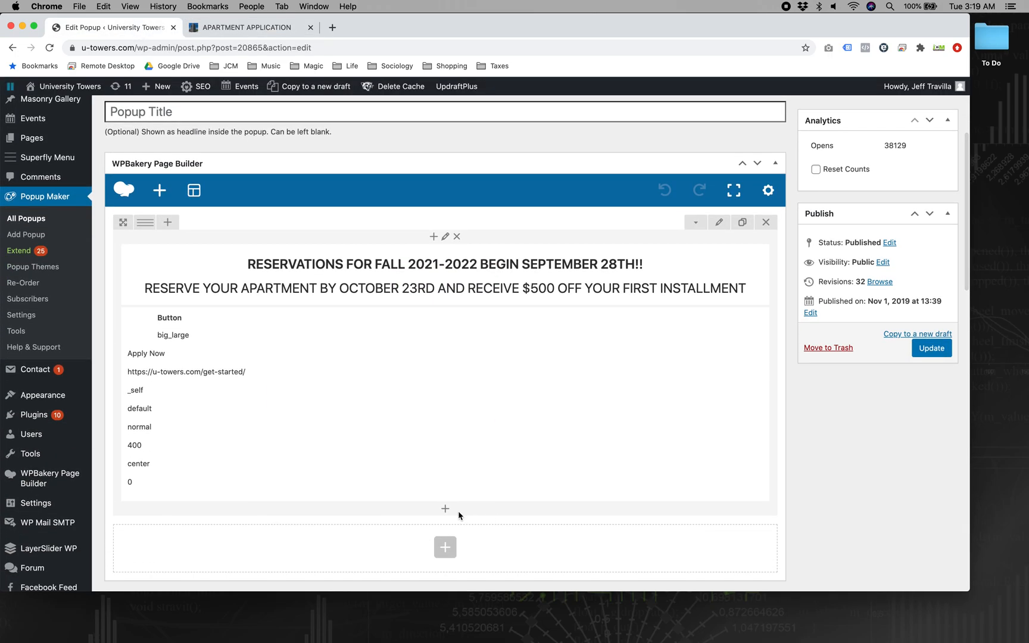
click(445, 509)
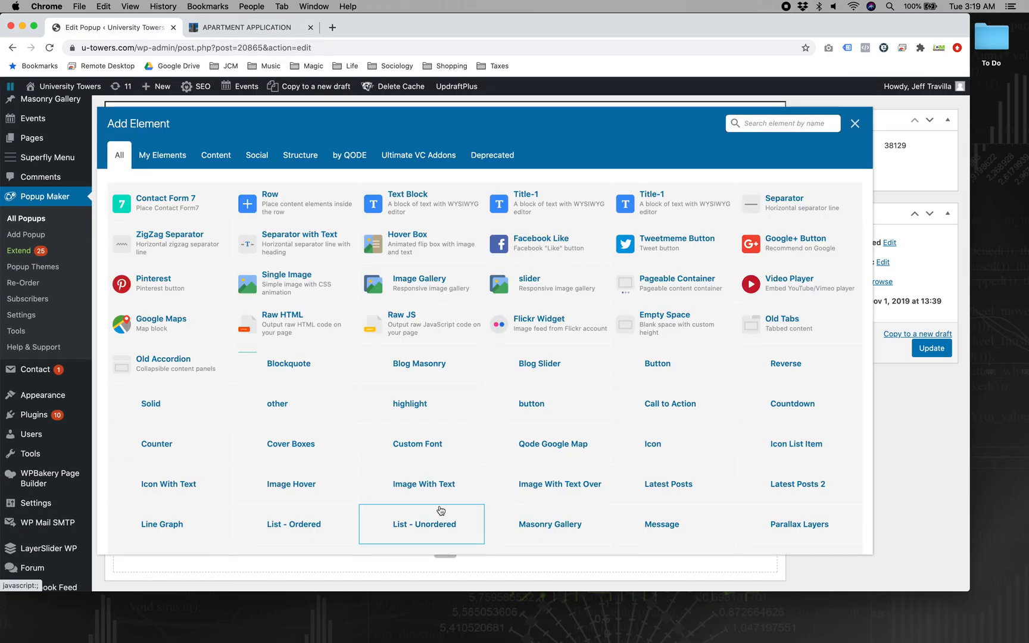
text(em)
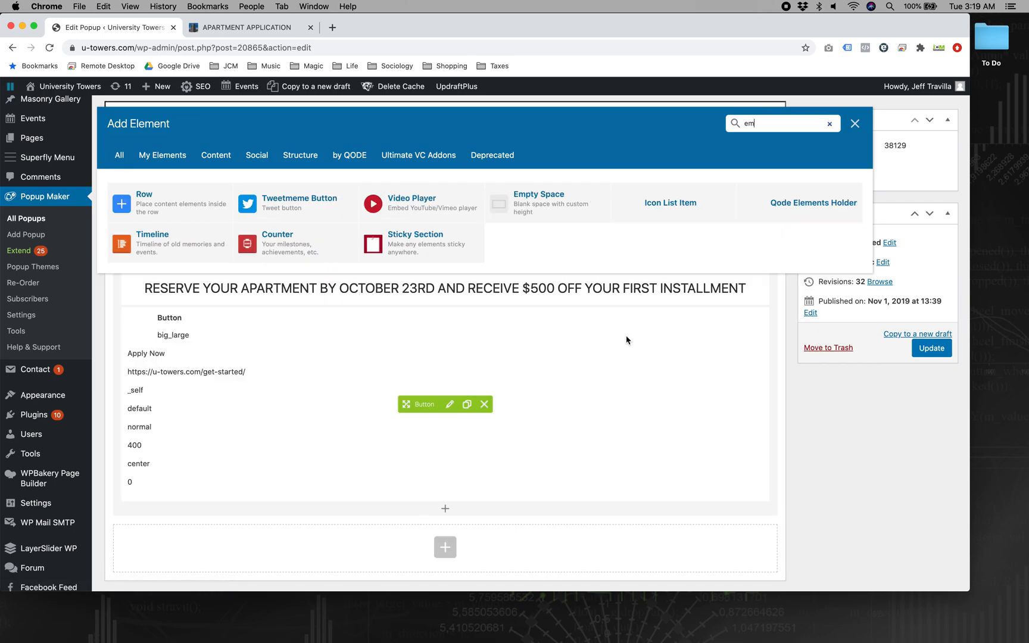
click(556, 207)
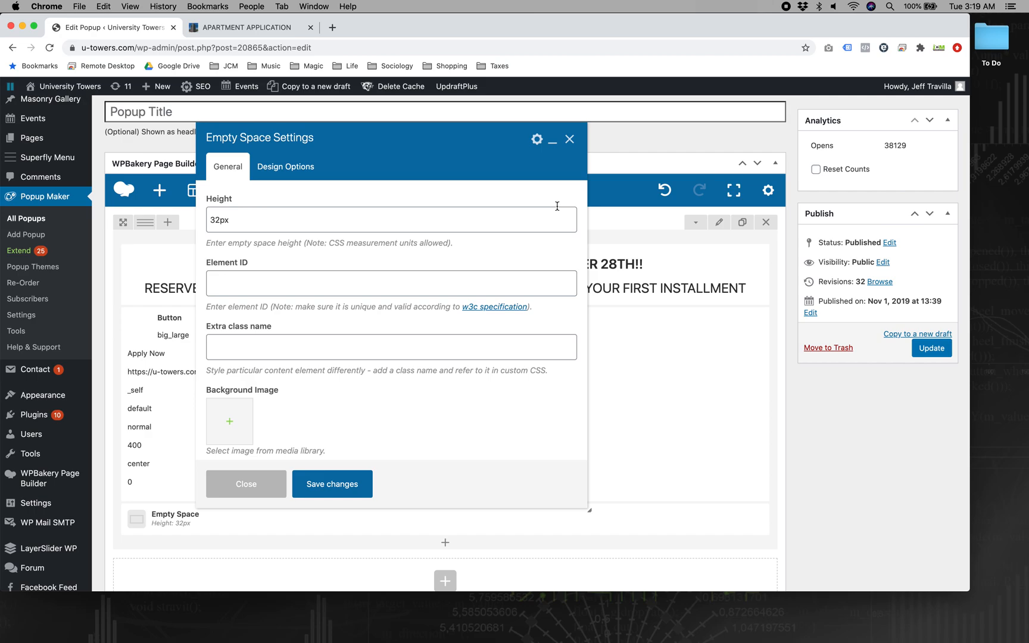
click(219, 220)
key(shift+Left)
key(shift+Left)
text(64)
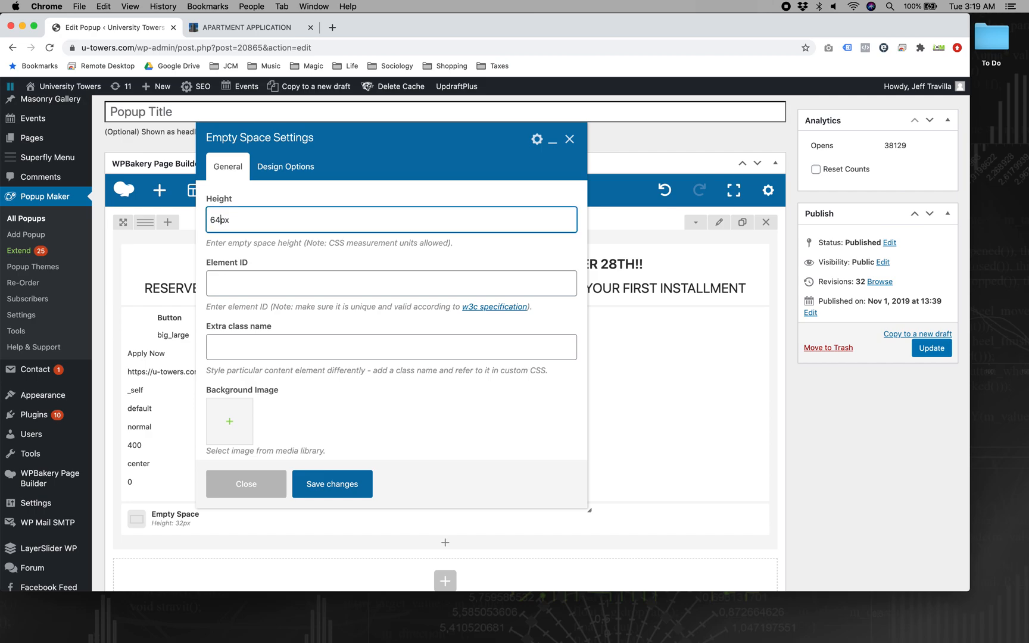
click(332, 483)
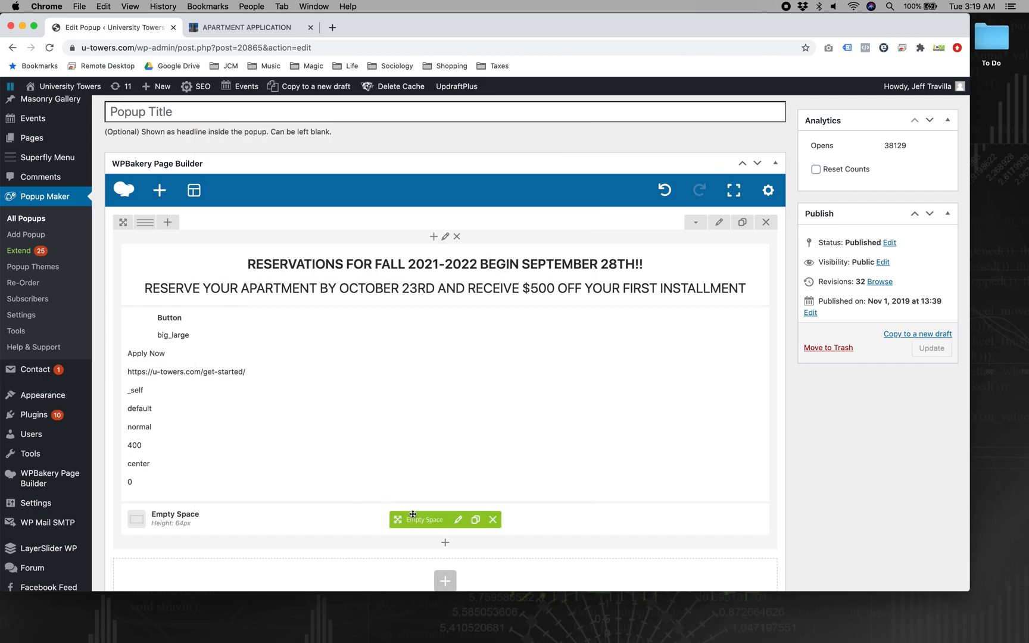
- Move the Empty Space element between the promo text and the Apply Now button and update the popup
drag(406, 519, 422, 354)
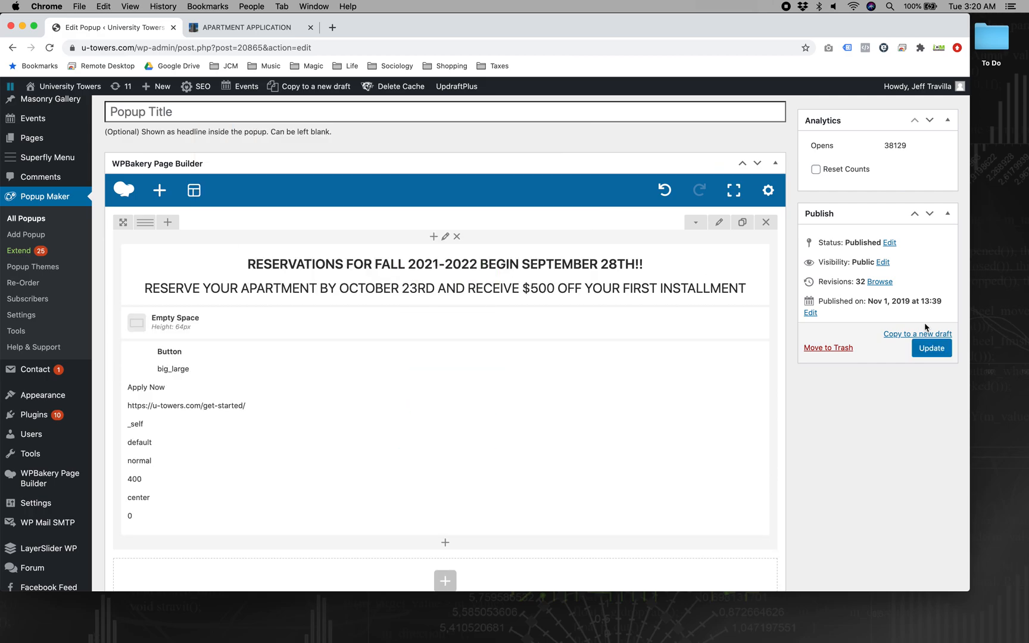
click(931, 348)
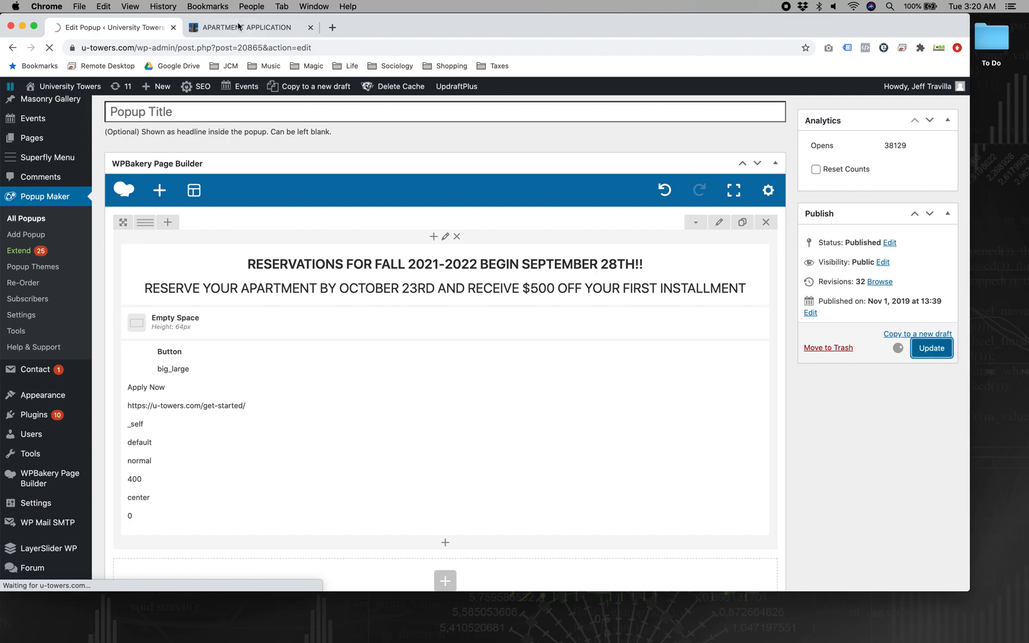
- Remove the site's popup cookie on the Get Started page again and reload with an emptied cache to check the popup's spacing
click(241, 28)
click(73, 48)
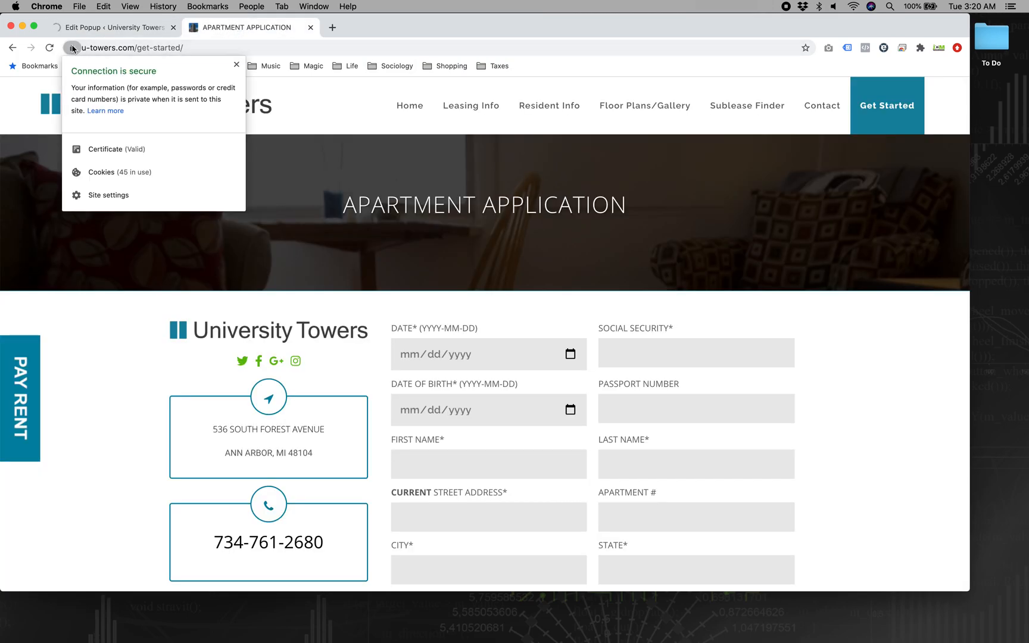
click(114, 172)
scroll(437, 184, down, 2)
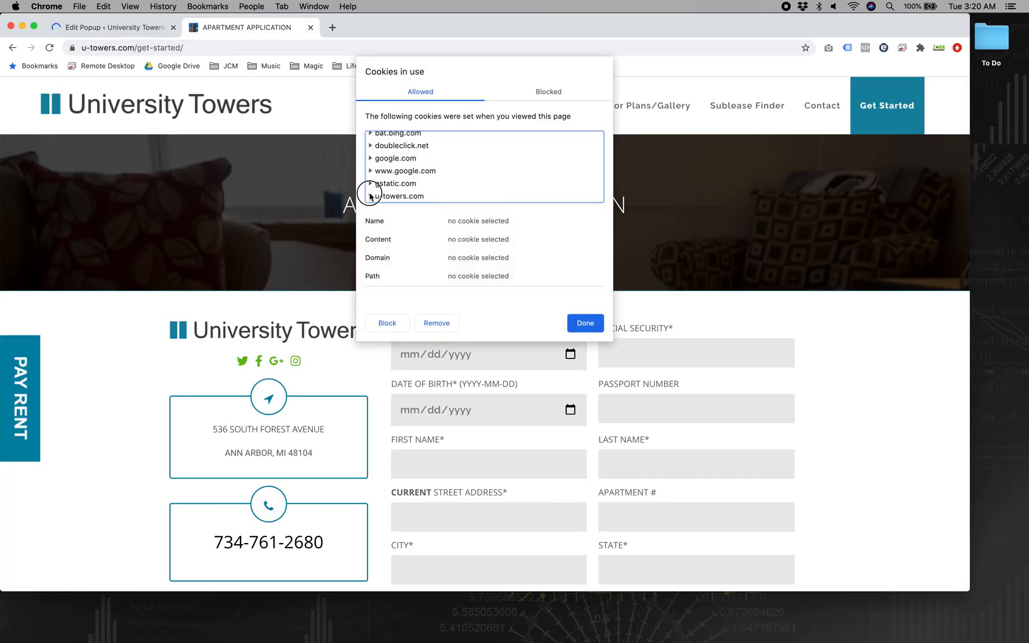
click(370, 196)
click(382, 171)
scroll(417, 178, down, 6)
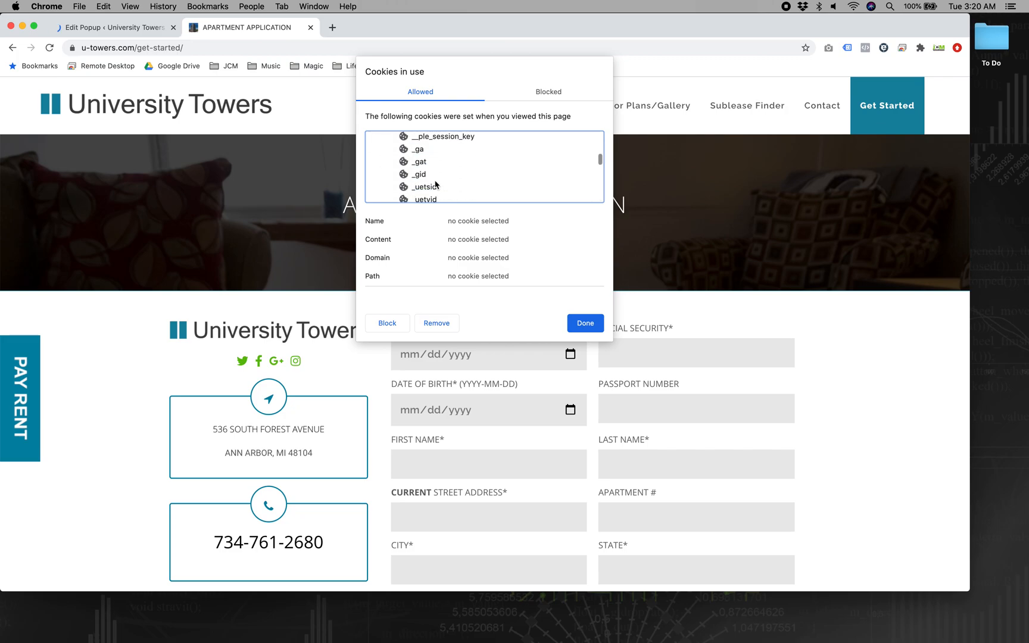
click(432, 179)
click(453, 332)
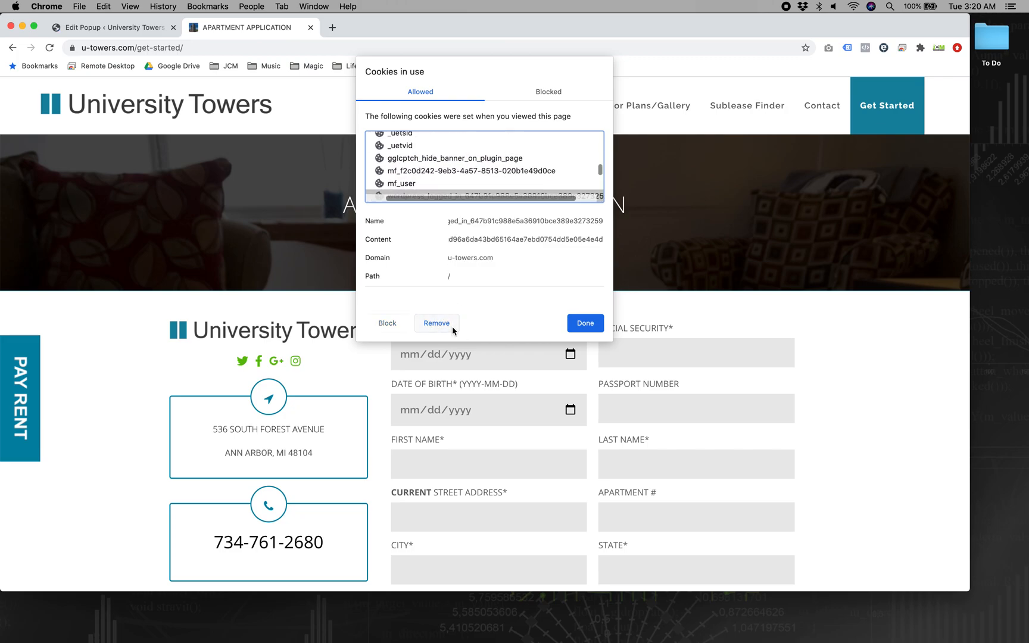
click(585, 323)
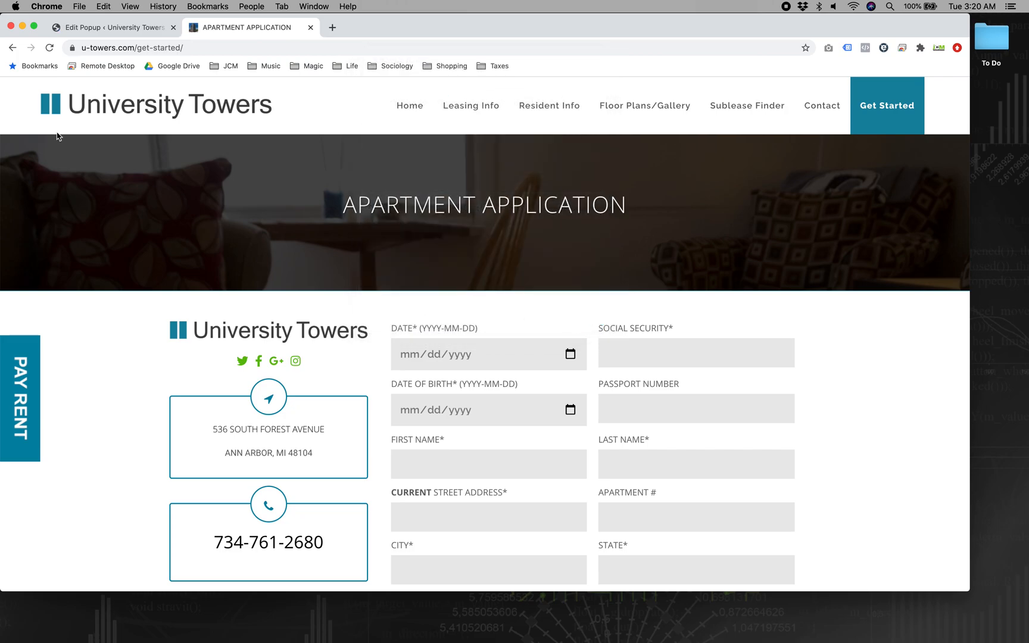
right_click(50, 47)
click(86, 105)
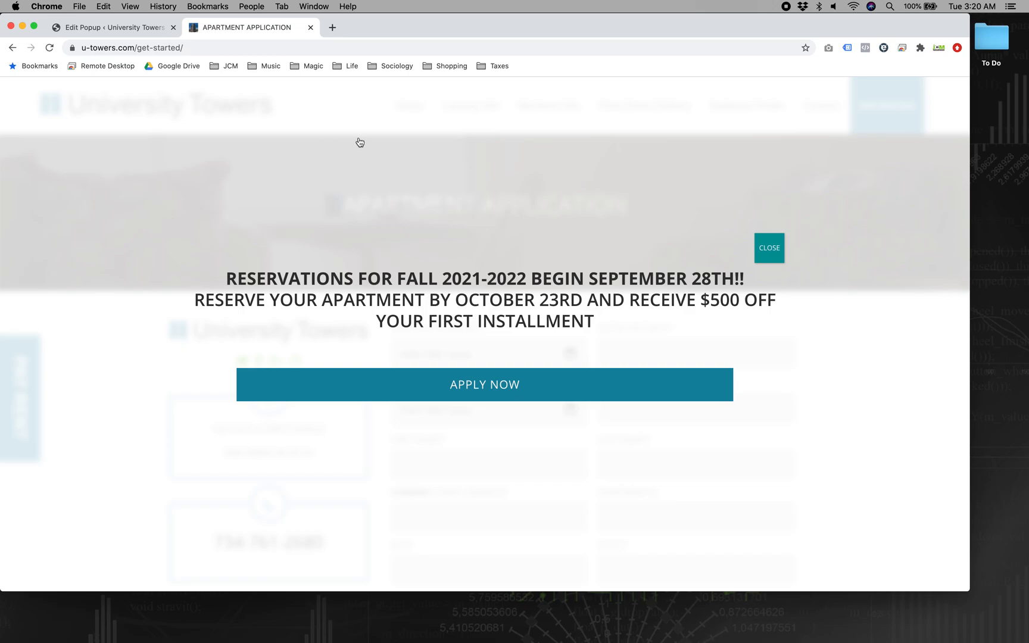
- Return to the popup editor and set the popup's display size to Small - 40%
click(116, 27)
scroll(409, 447, down, 15)
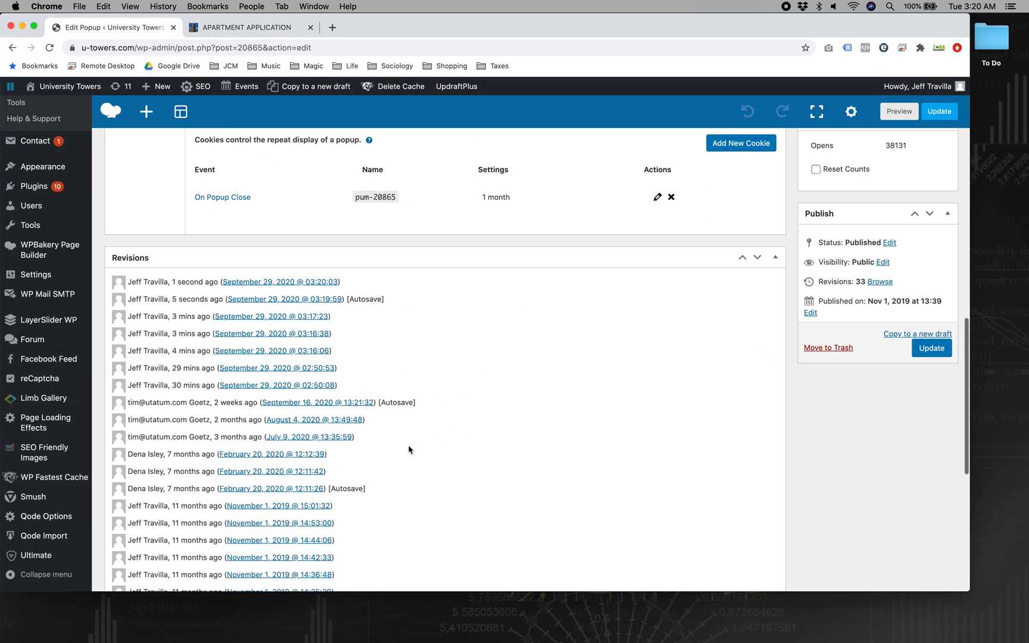
scroll(410, 447, up, 10)
click(124, 427)
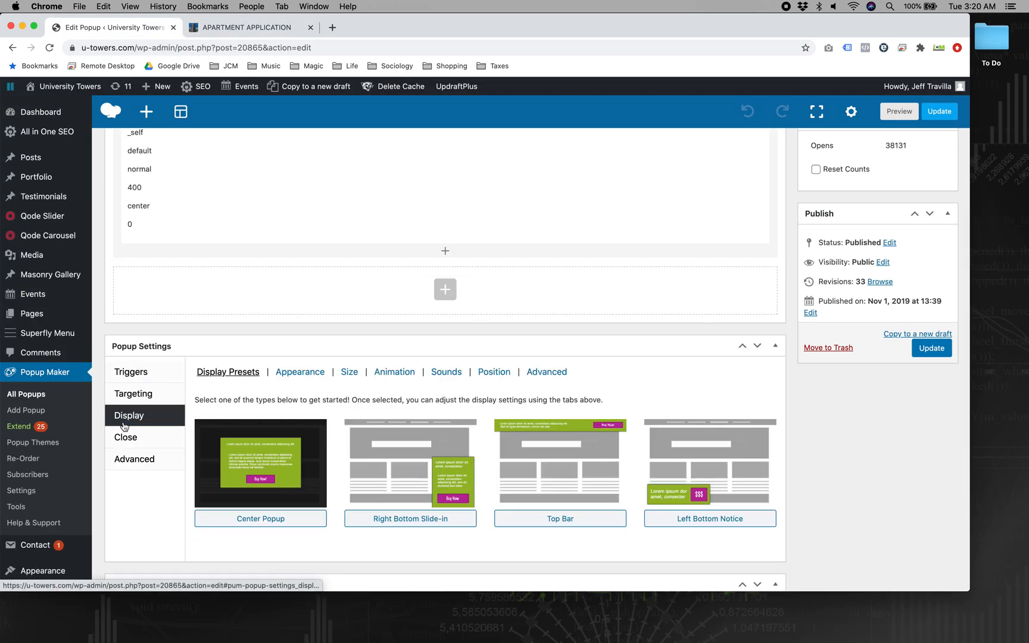
click(345, 370)
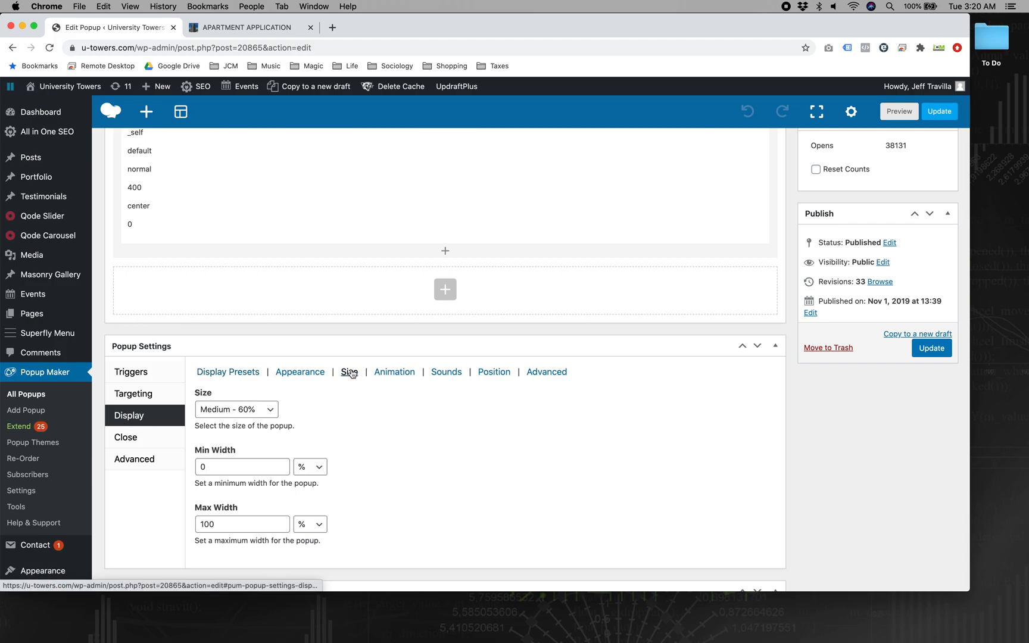
click(245, 412)
click(243, 403)
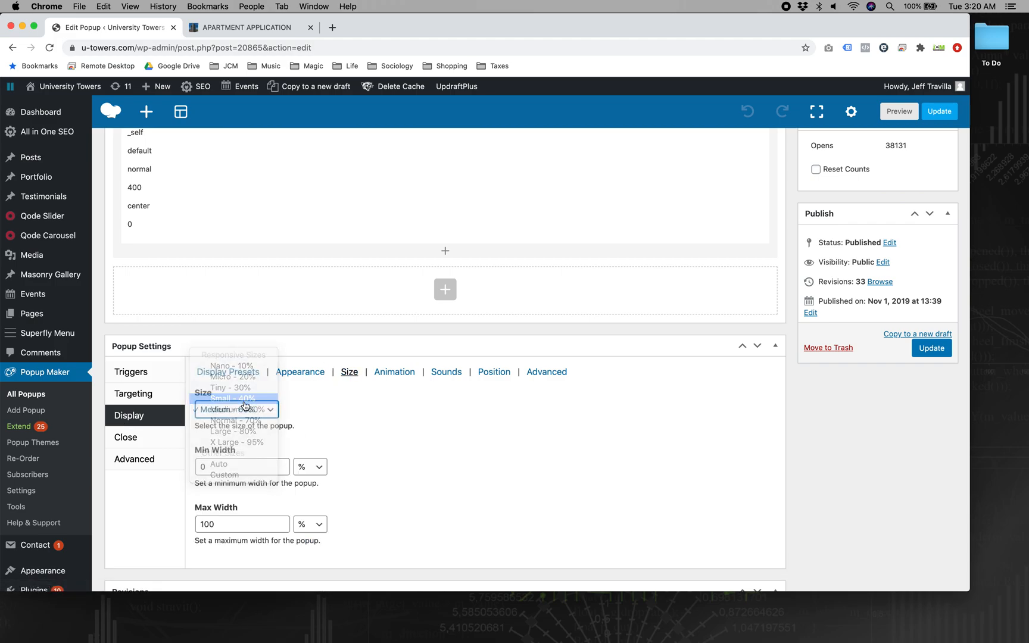
- Update the popup, then reload the Get Started page with an emptied cache to check the popup's new size
click(945, 353)
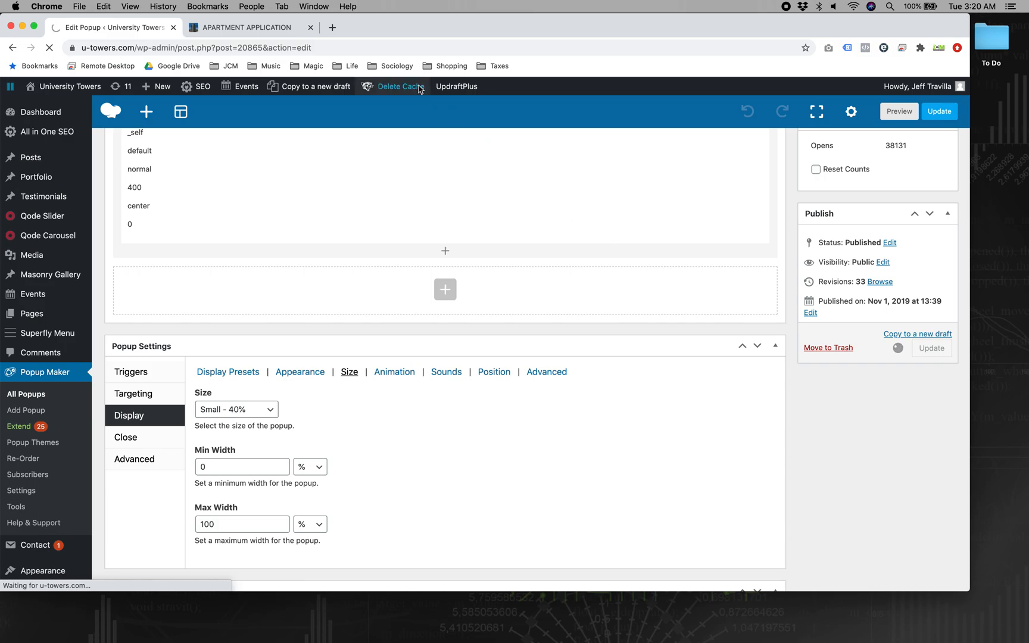
click(247, 28)
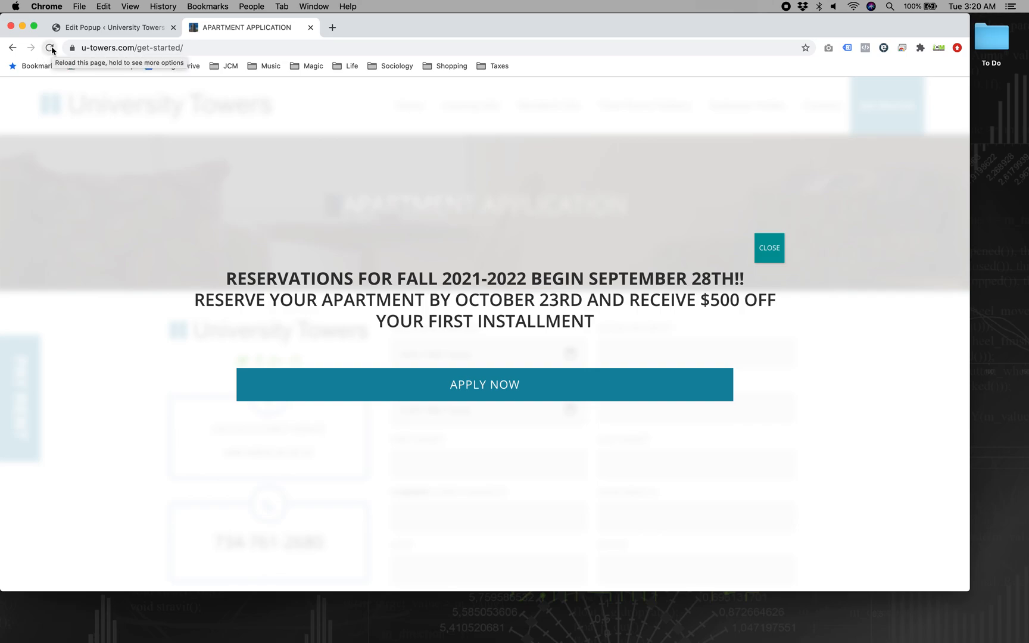
drag(52, 49, 92, 101)
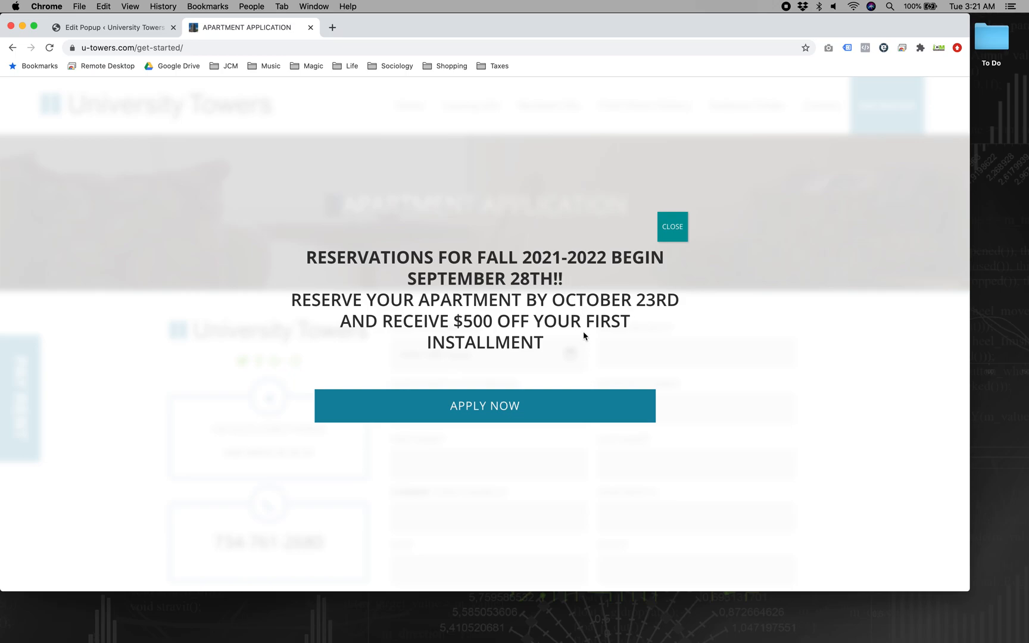
- Return to the popup editor, replace the paragraph break between the promo text's two sentences with a line break, and update the popup
click(107, 27)
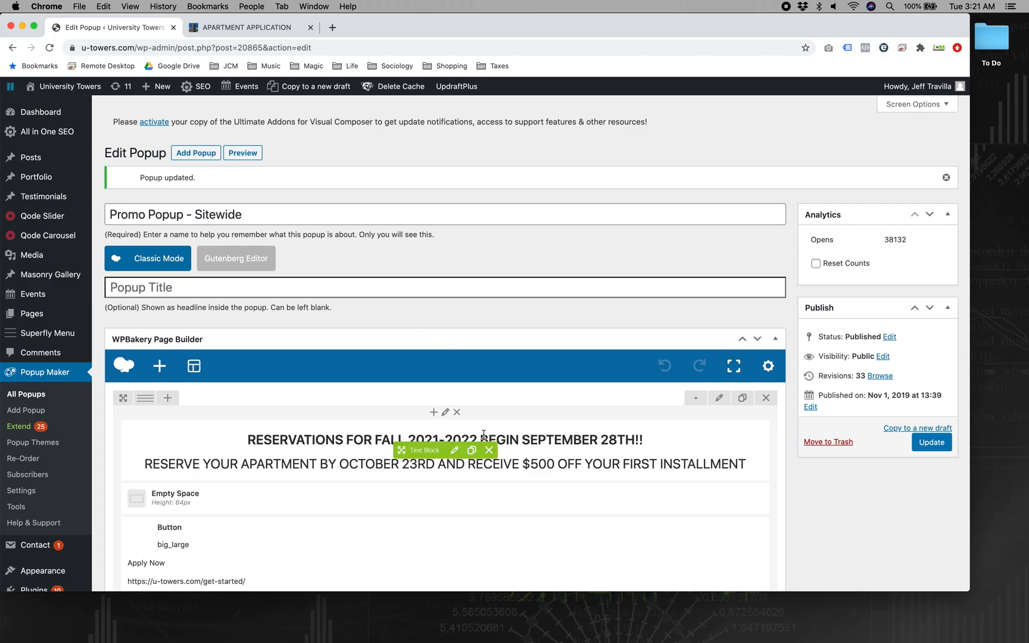
click(457, 451)
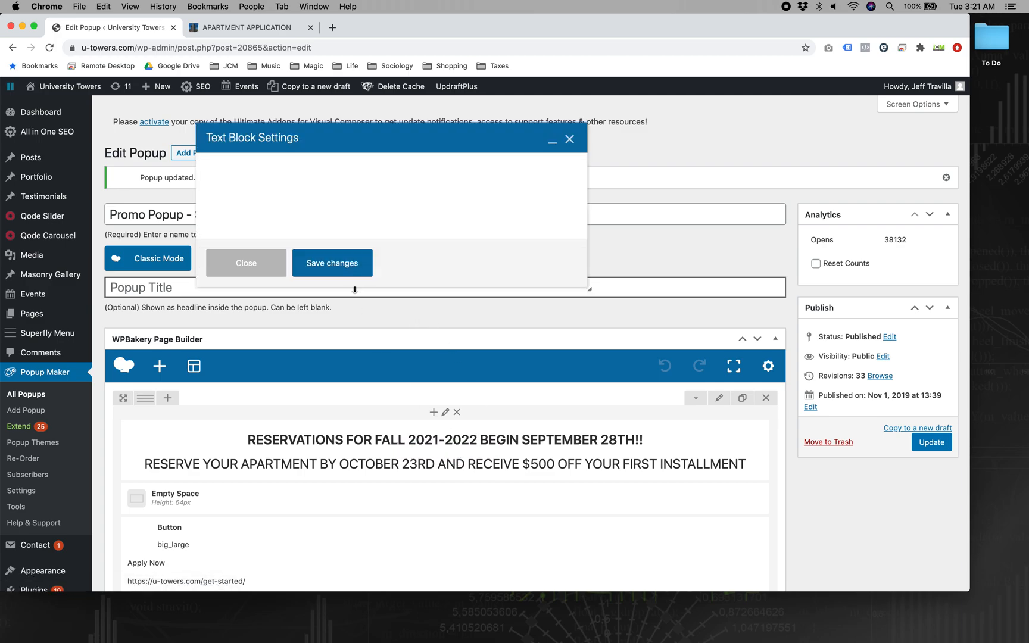
click(239, 365)
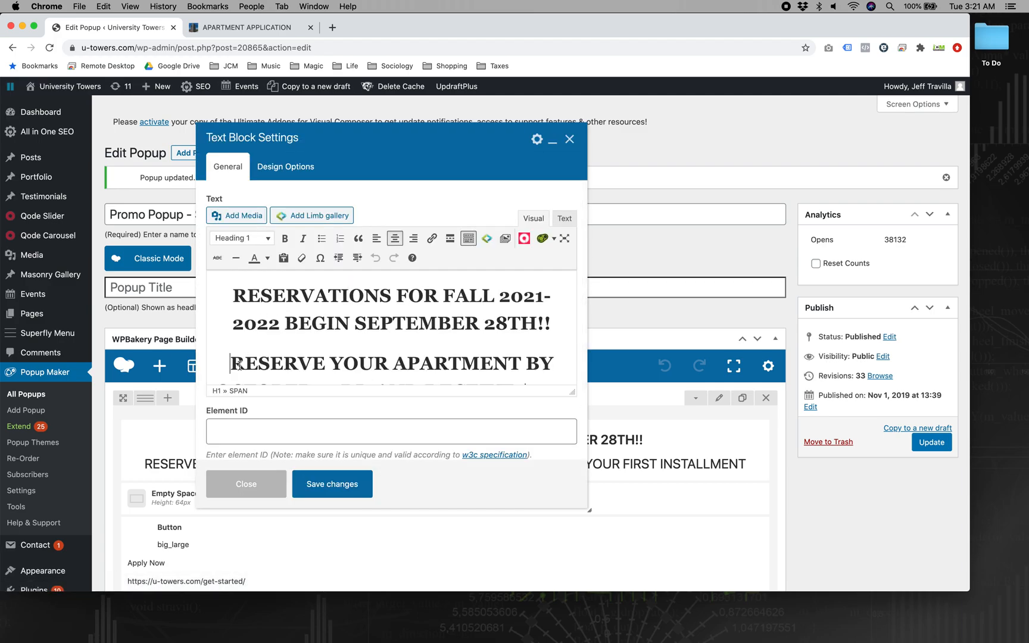
key(BackSpace)
key(shift+Return)
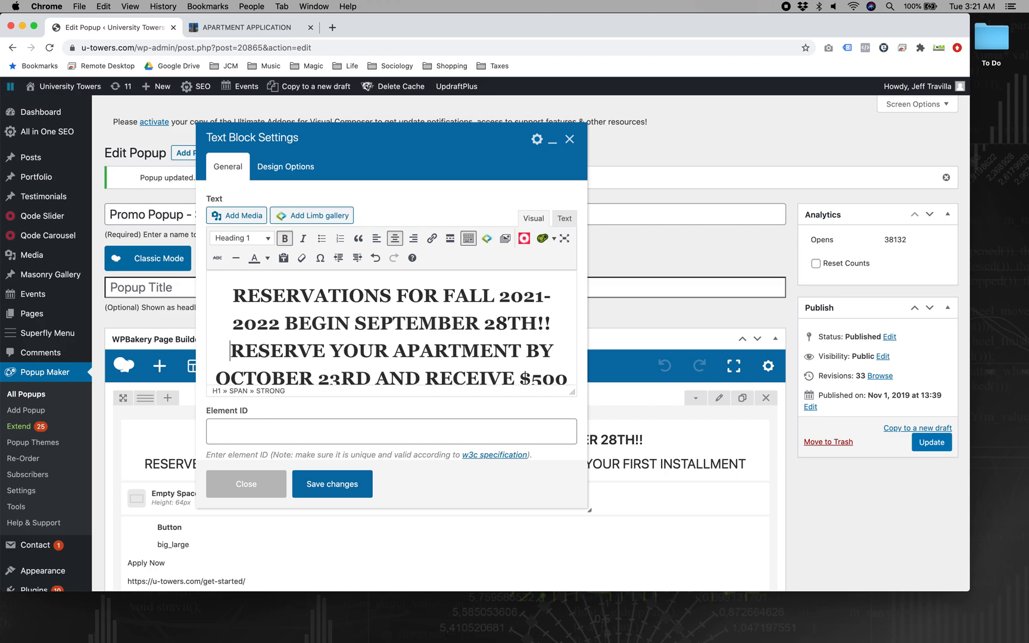
click(337, 485)
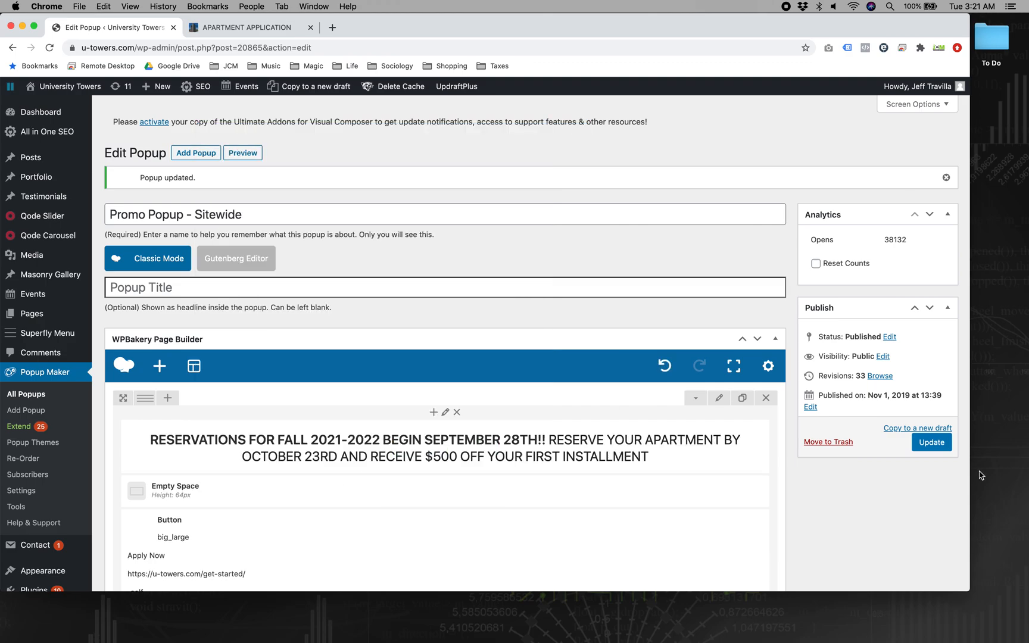
click(948, 448)
- On the Get Started page, open the developer tools and reload with an emptied cache to check the promo text's line spacing
click(256, 28)
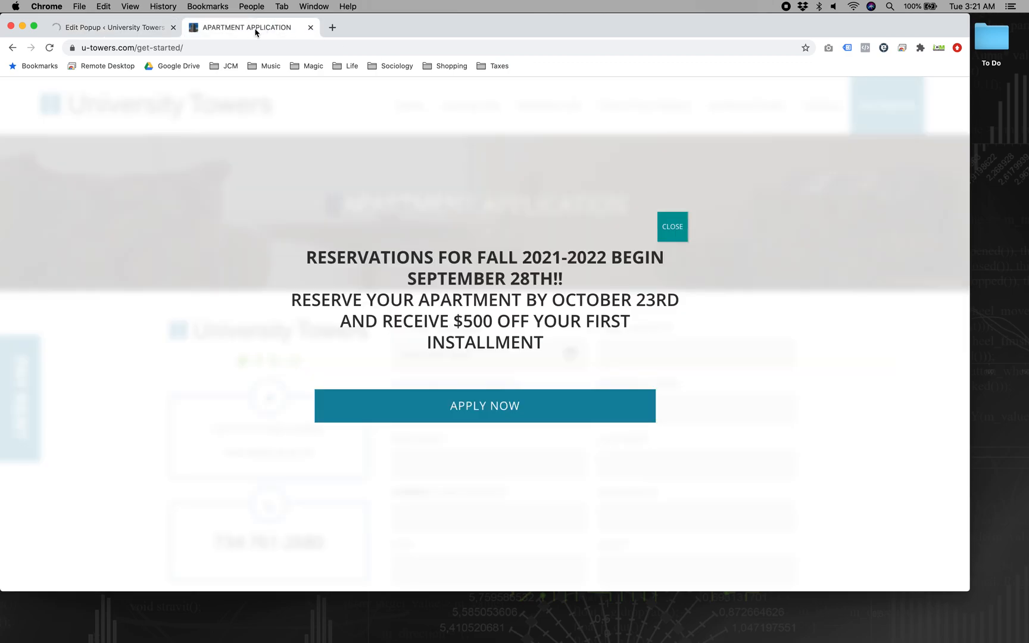
click(46, 49)
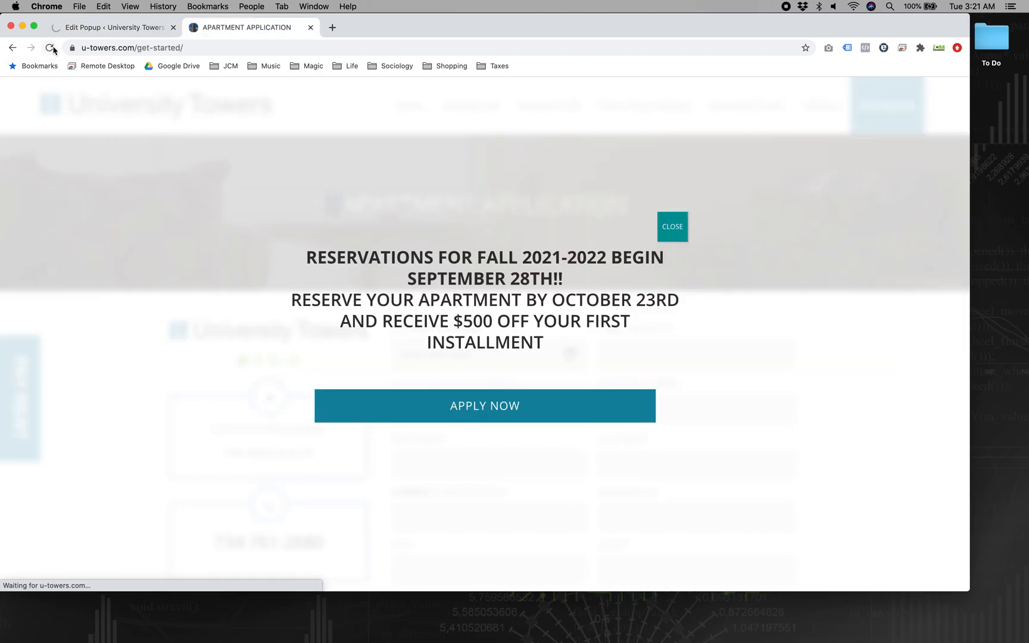
right_click(73, 171)
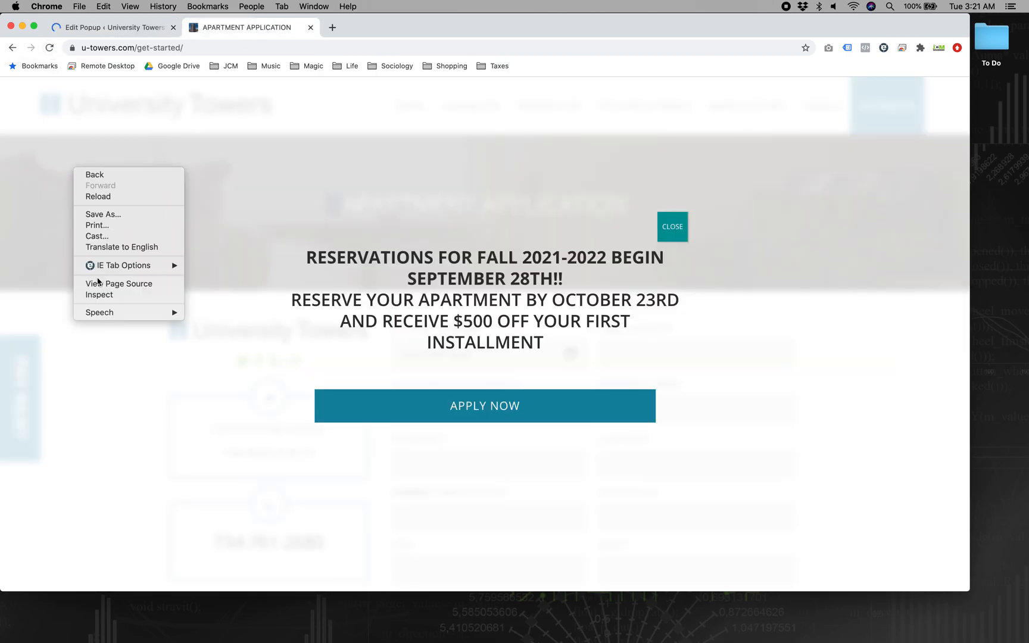
click(100, 294)
right_click(50, 48)
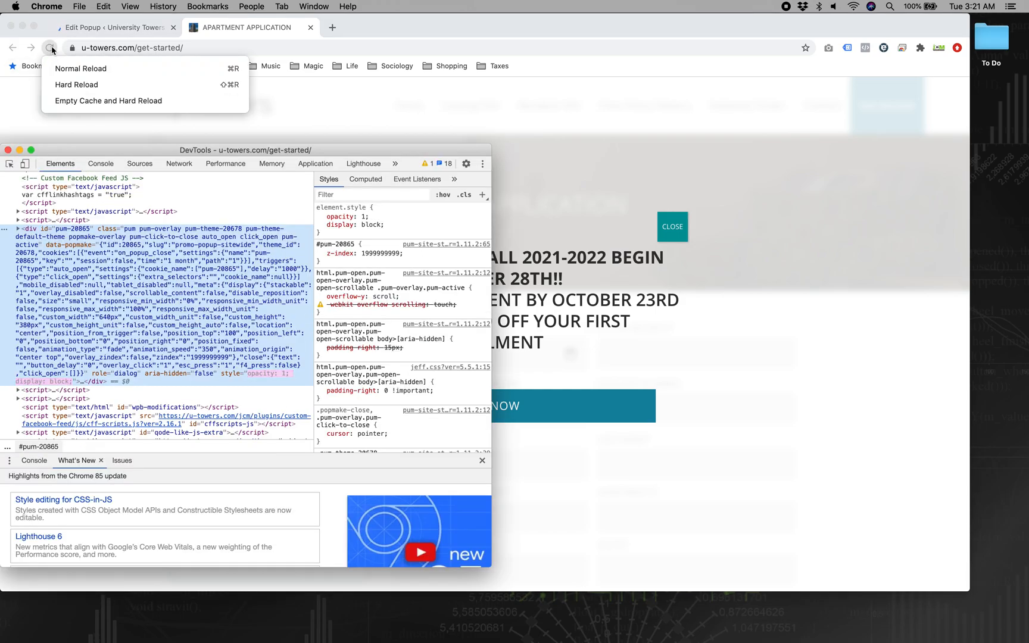
click(83, 105)
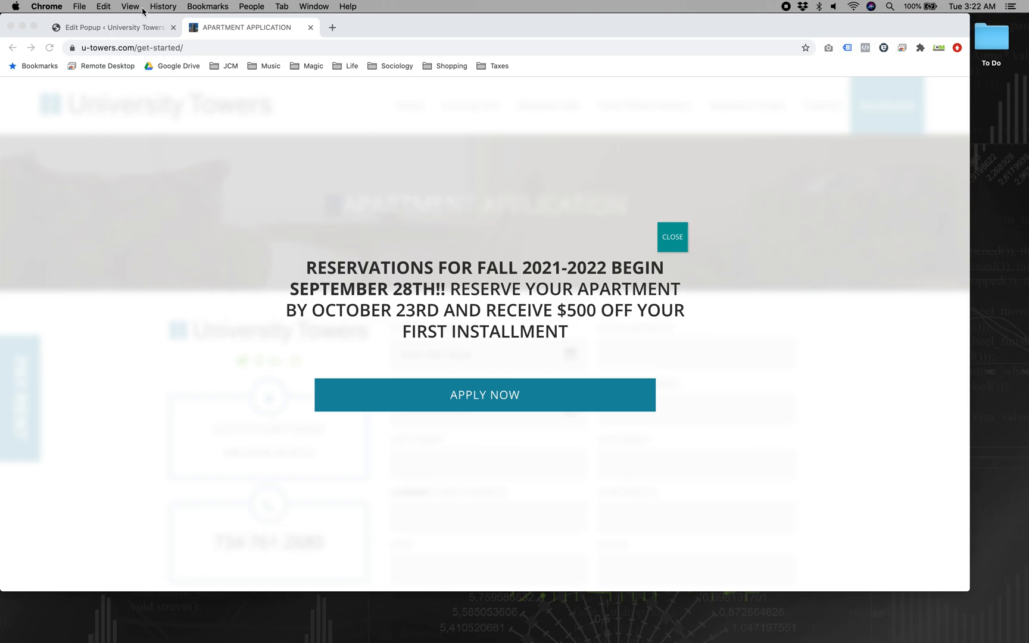
- Return to the popup editor, duplicate the Empty Space element, place the copy above the promo text, and update the popup
click(146, 30)
scroll(337, 498, down, 5)
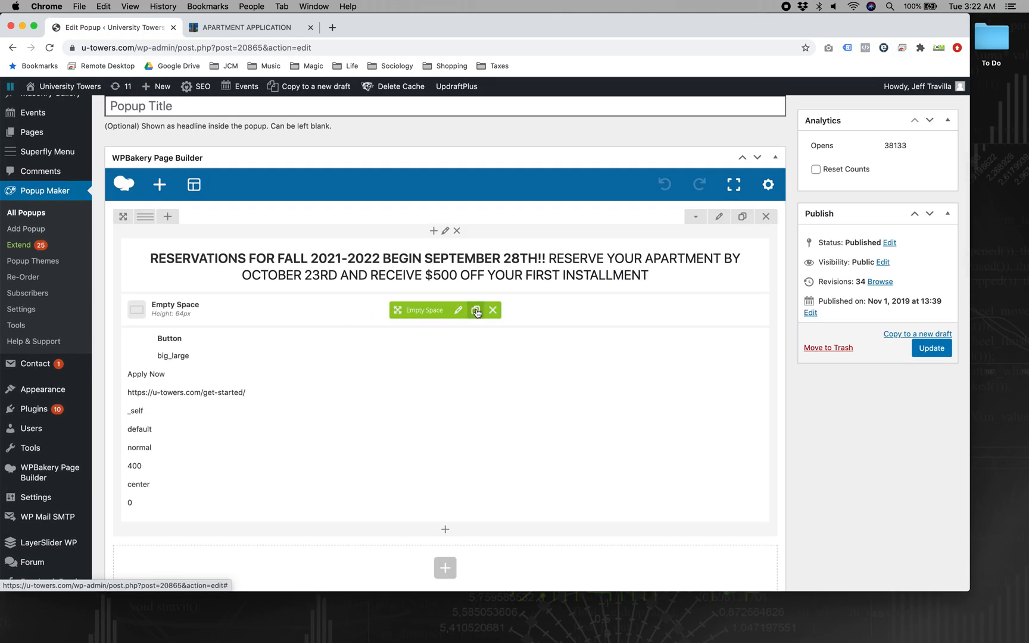
click(475, 310)
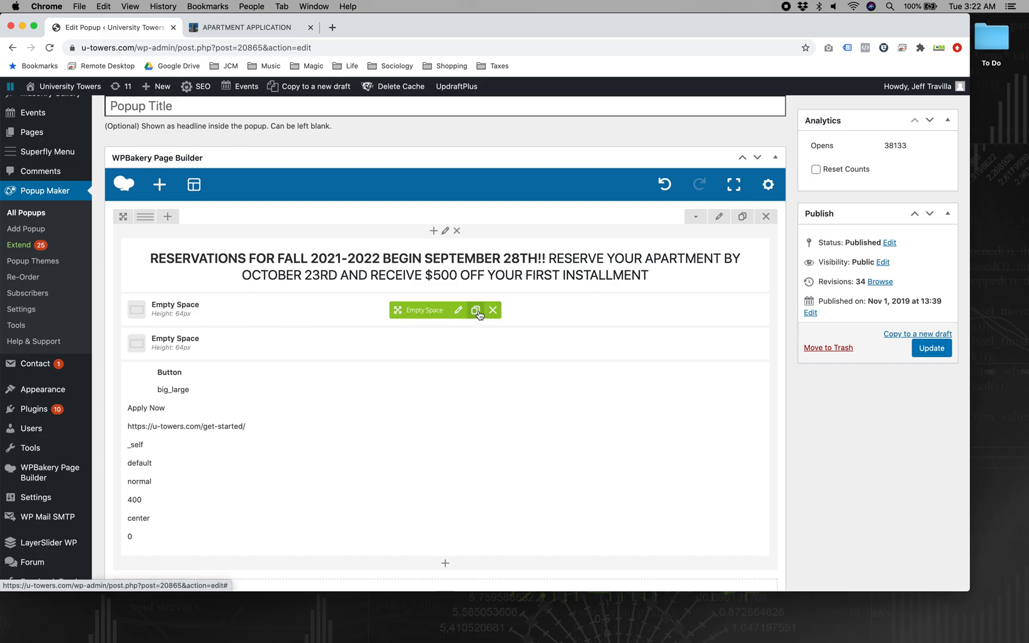
drag(431, 315, 432, 251)
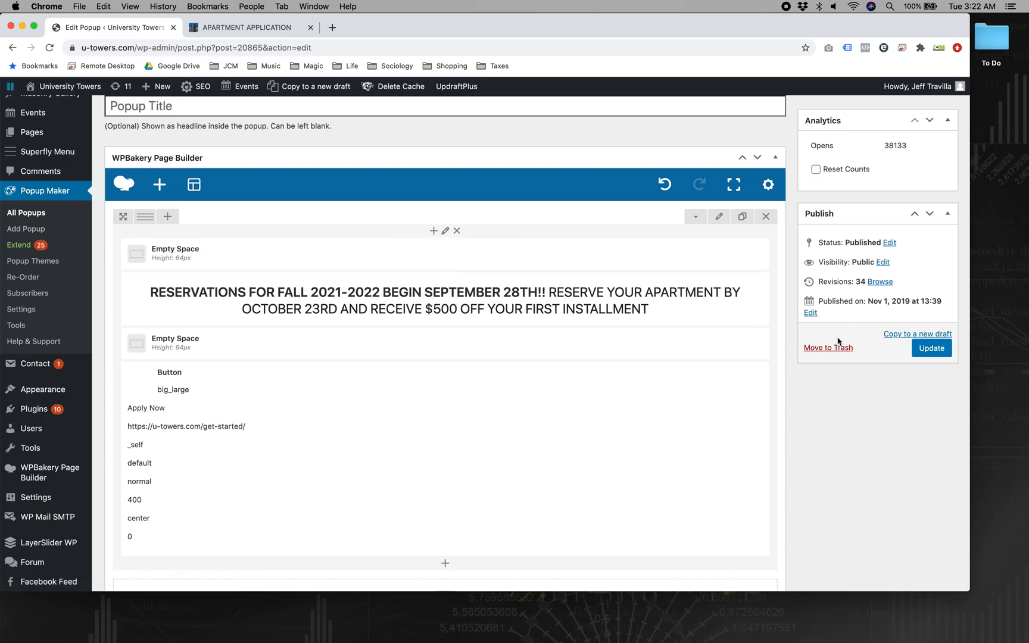
click(932, 349)
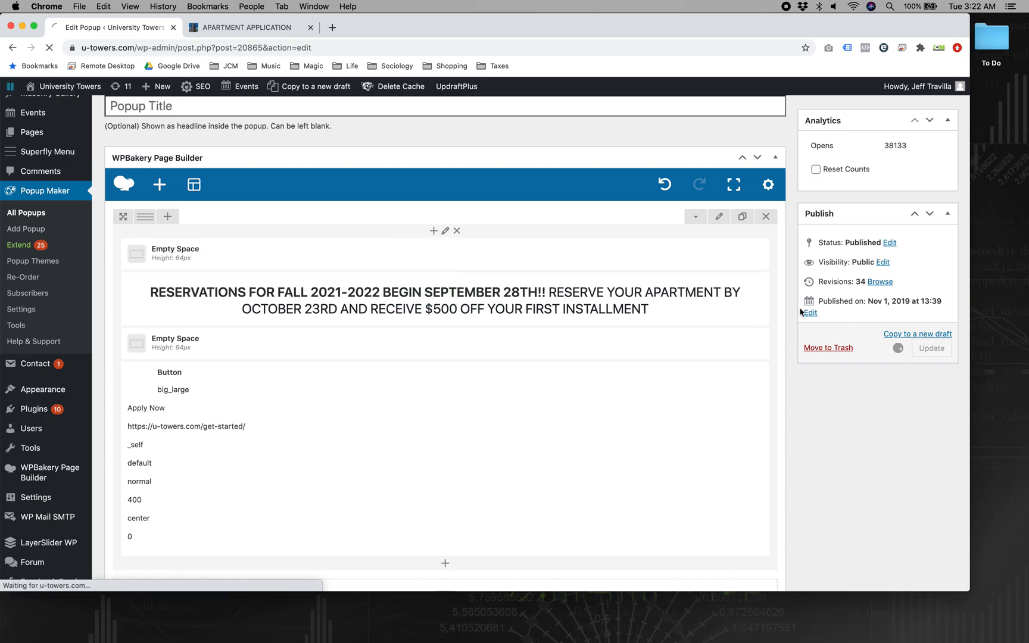
- Reload the Get Started page with an emptied cache to check the popup's spacing above the promo text
click(273, 27)
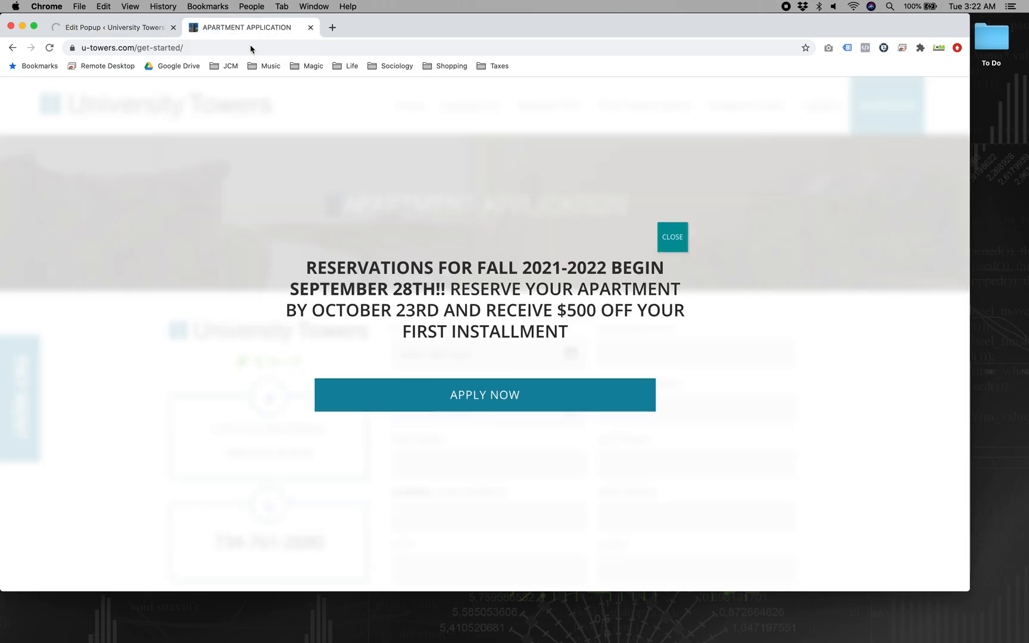
right_click(49, 48)
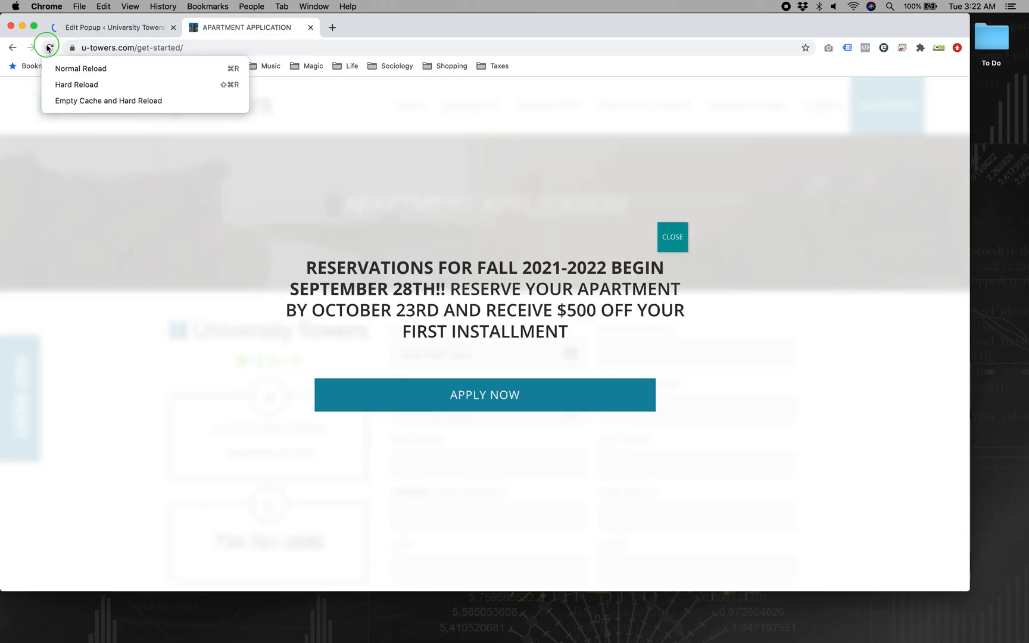
click(84, 102)
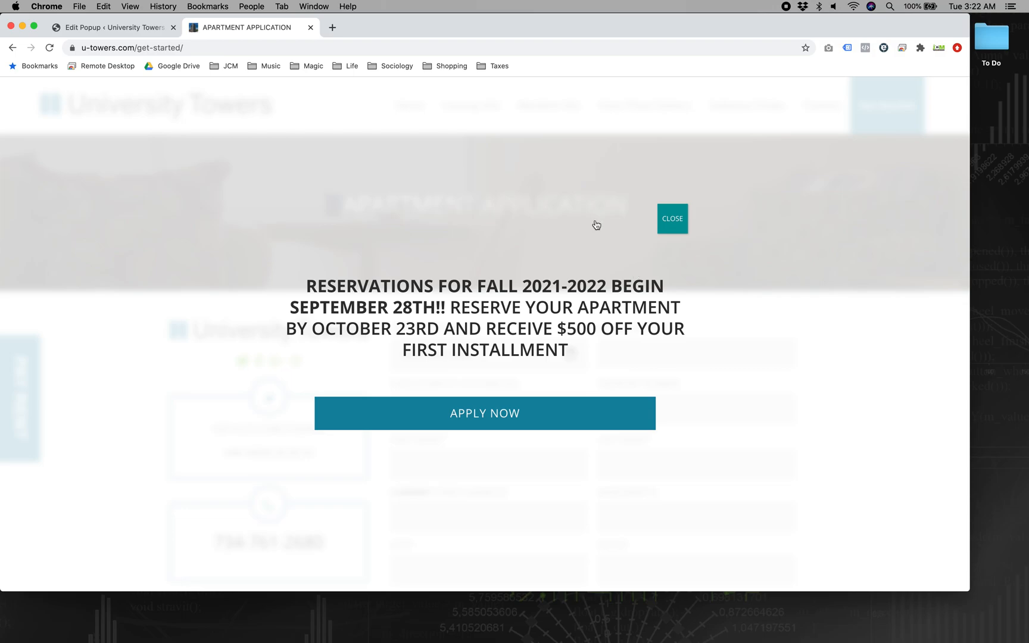
- Review the trigger and cookie settings in the popup editor and look at the popup on the Get Started page again
click(120, 28)
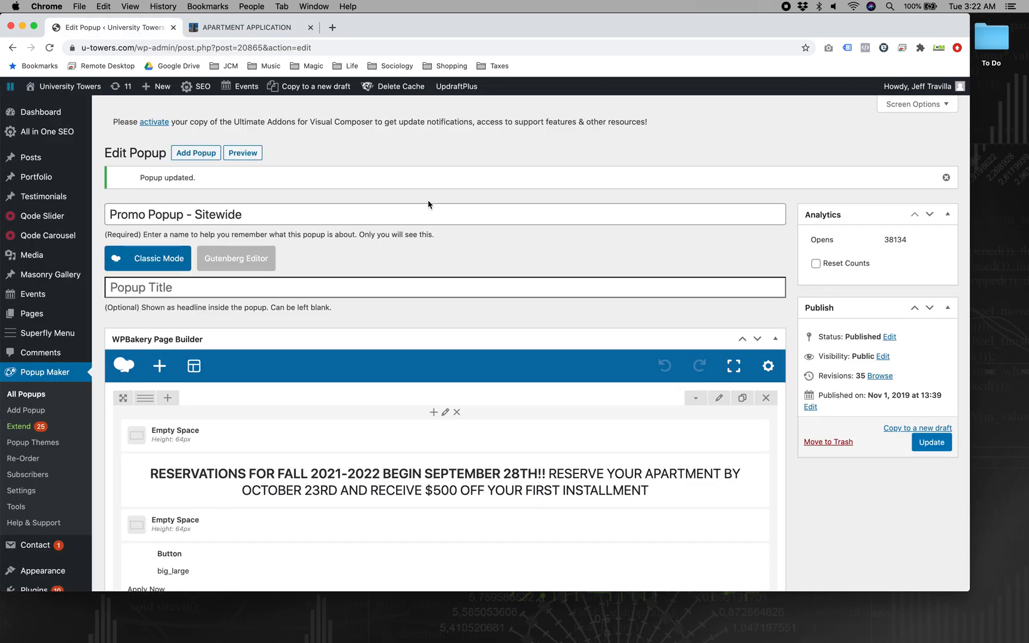
scroll(698, 387, down, 6)
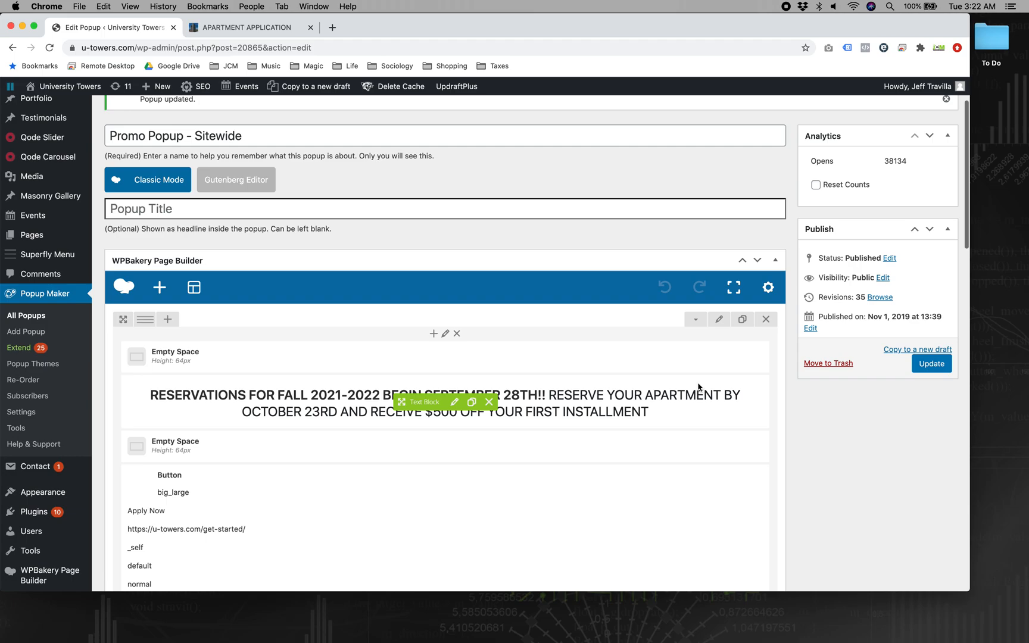
scroll(698, 387, down, 10)
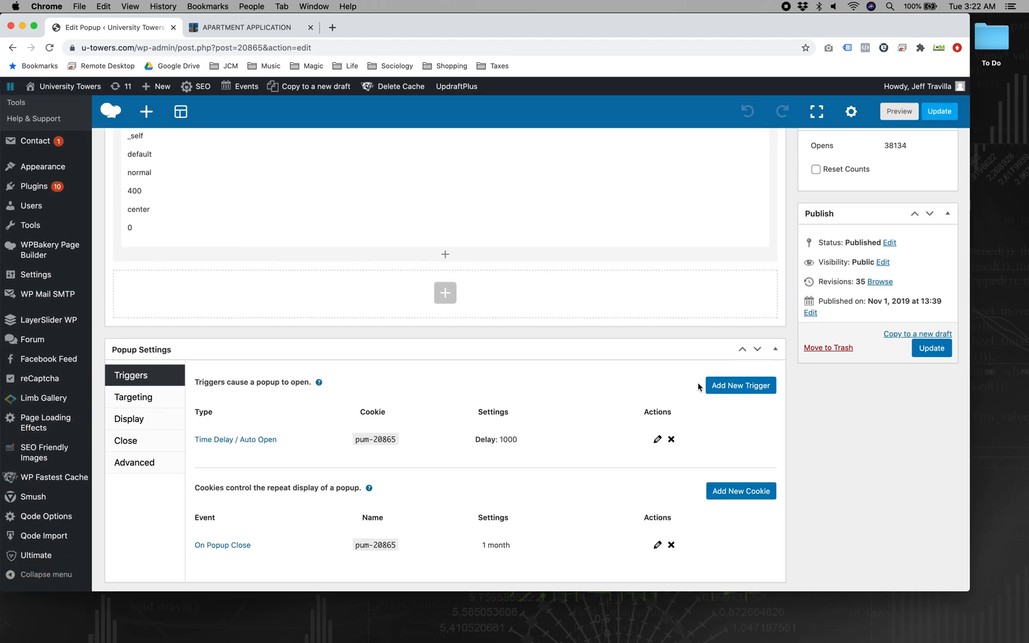
click(244, 30)
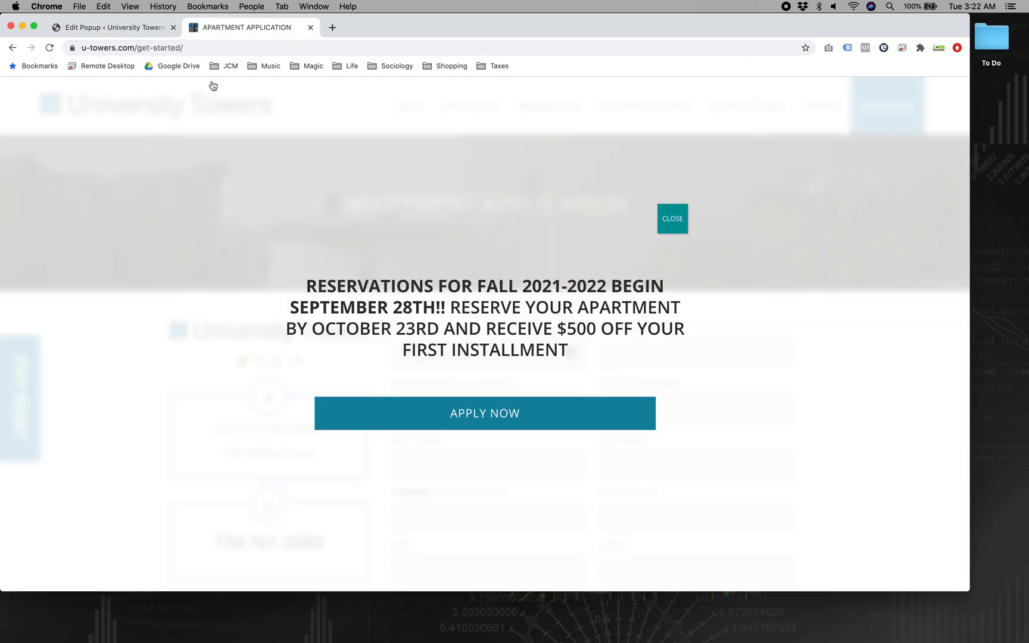
click(144, 34)
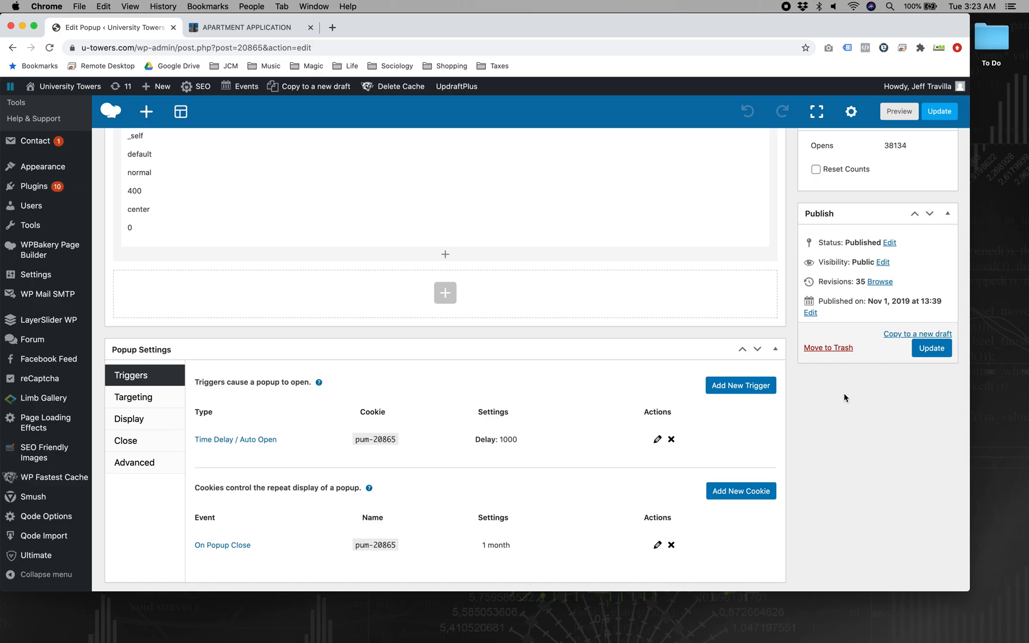
- Leave the popup's visibility options without a change, set its publish status to Draft and update it
scroll(844, 398, up, 10)
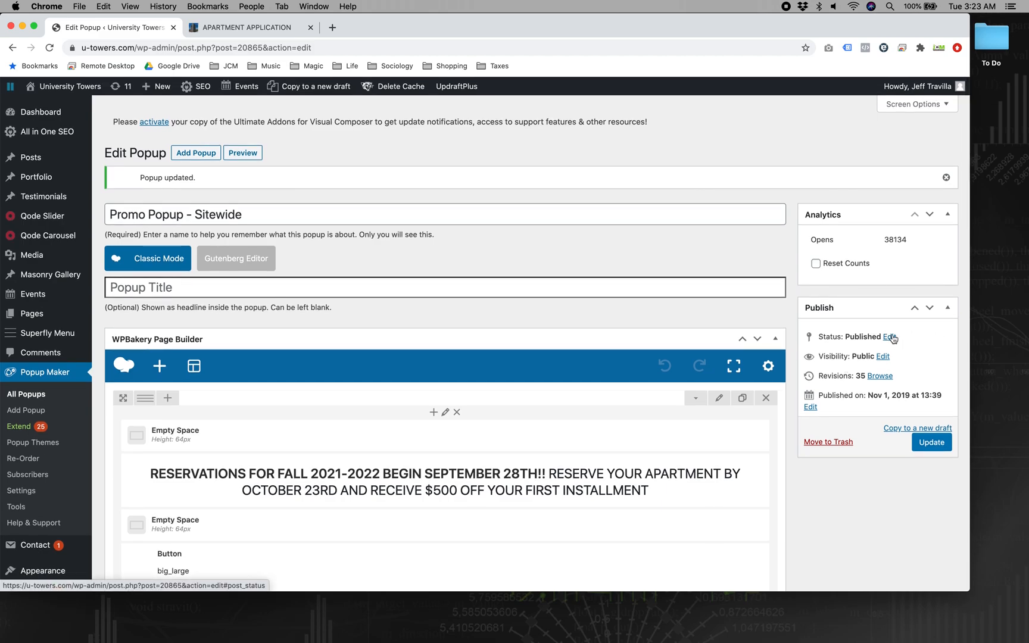
click(884, 357)
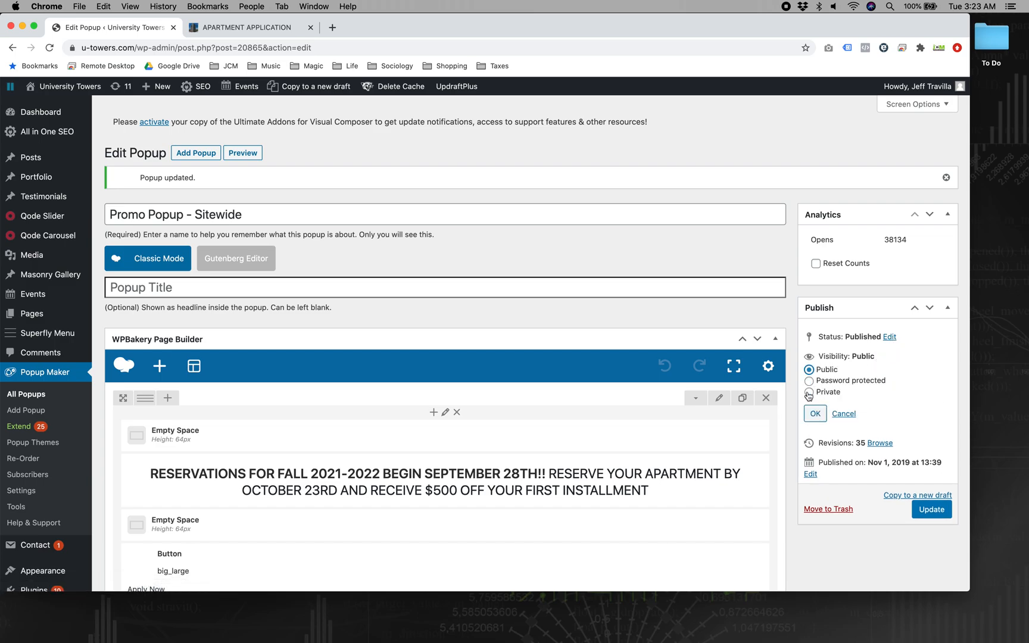
click(852, 412)
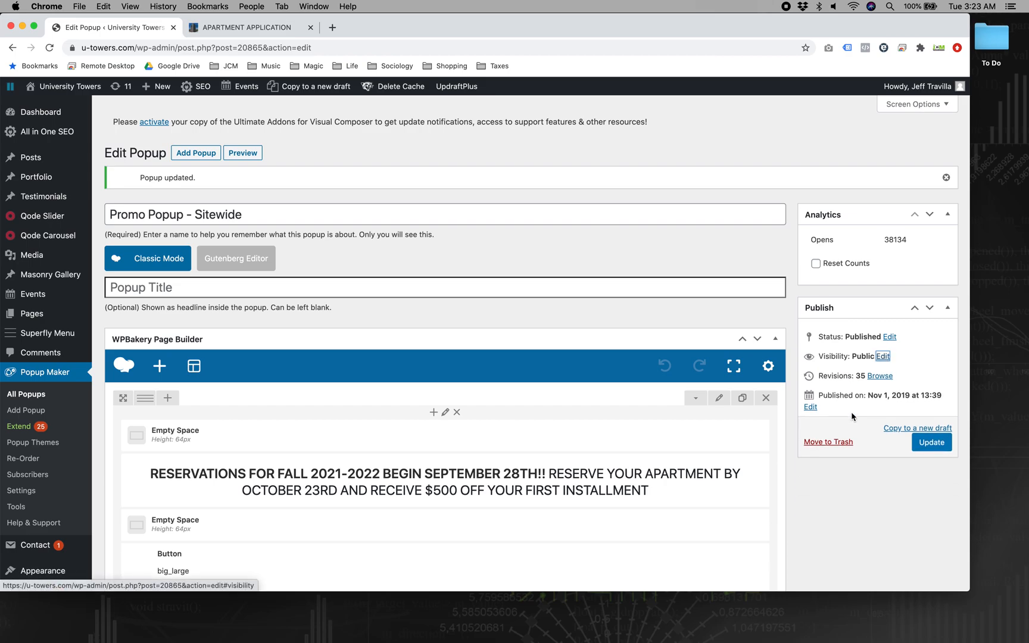
click(890, 338)
click(865, 353)
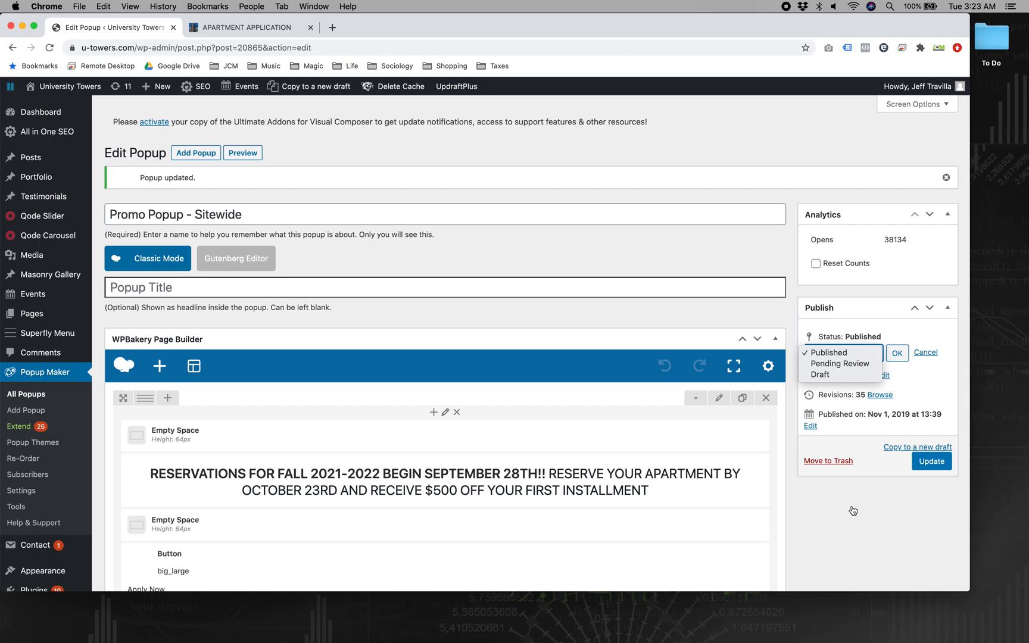
click(831, 376)
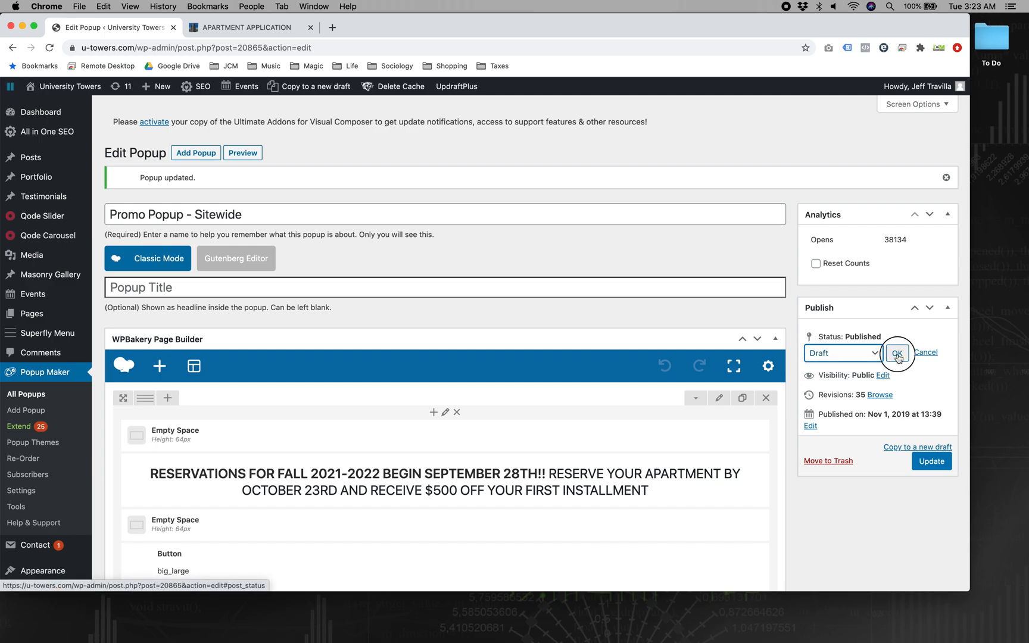
click(897, 356)
click(925, 448)
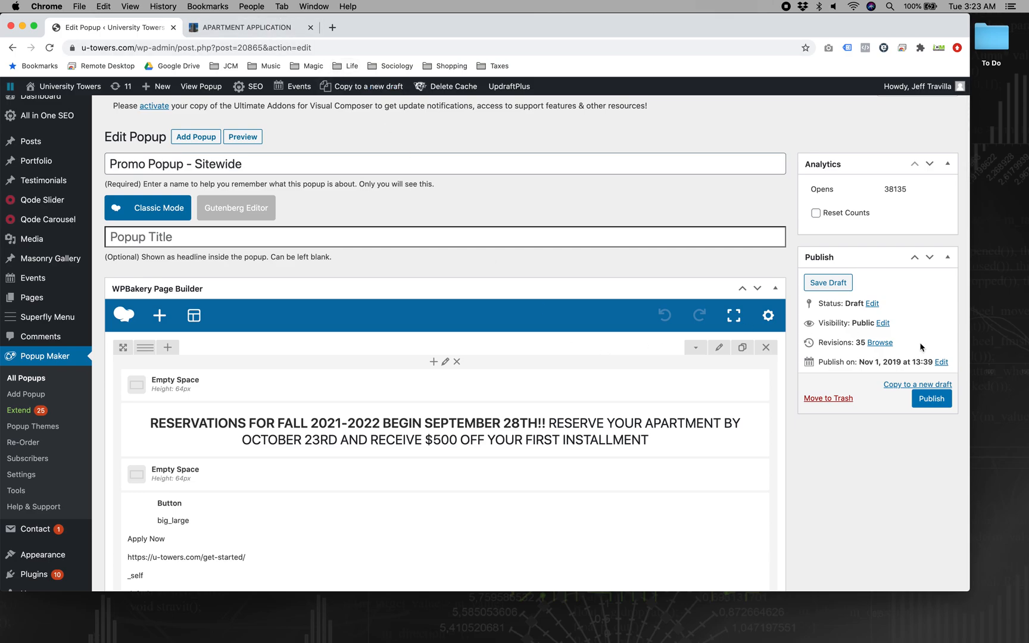
mouse_move(472, 409)
scroll(472, 409, down, 10)
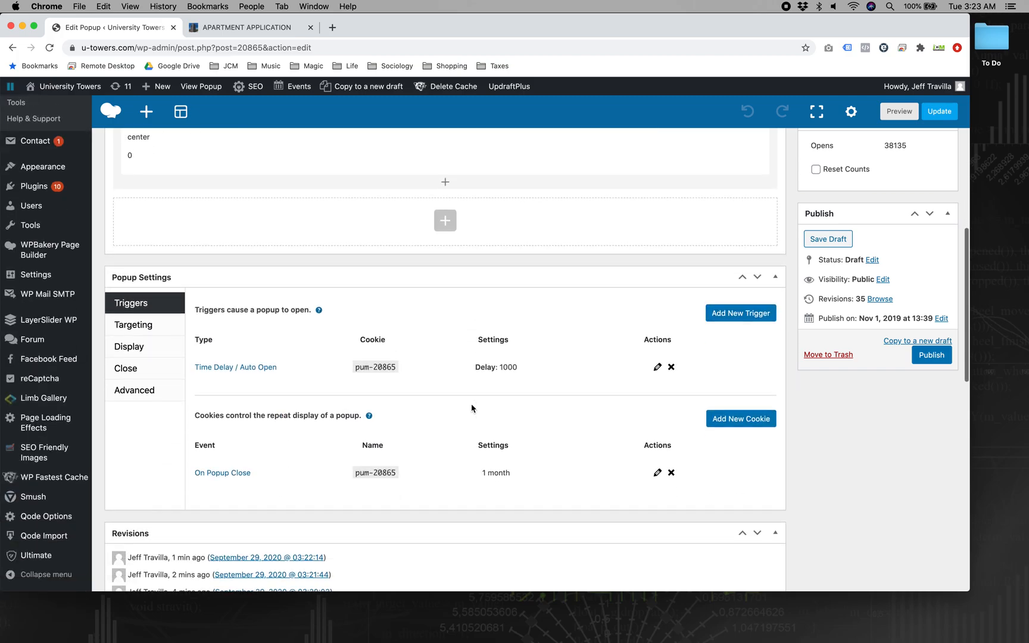
scroll(472, 408, up, 10)
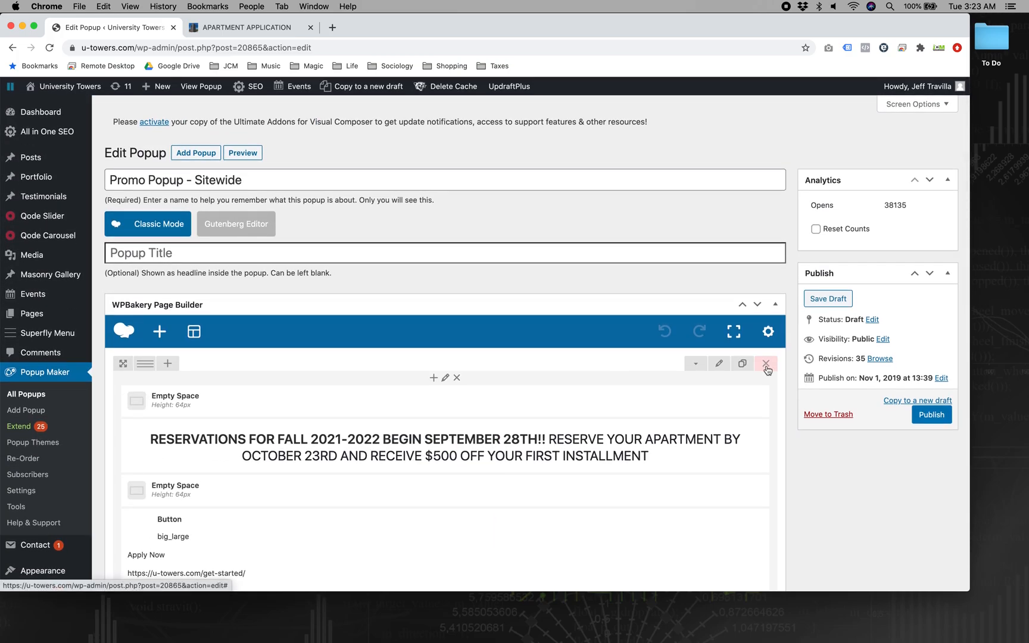